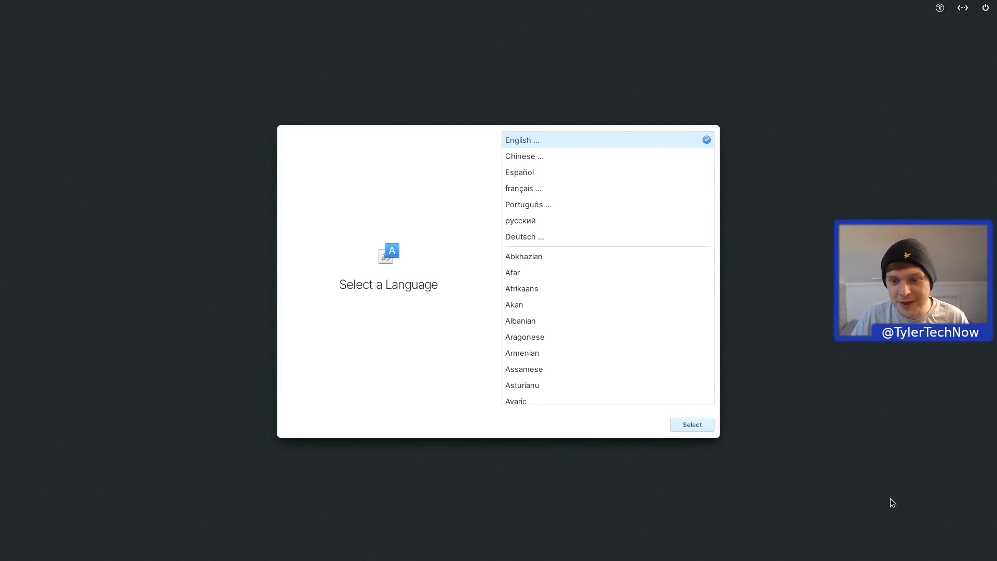
Step: Choose English (United Kingdom) as the installer language
left_click(693, 424)
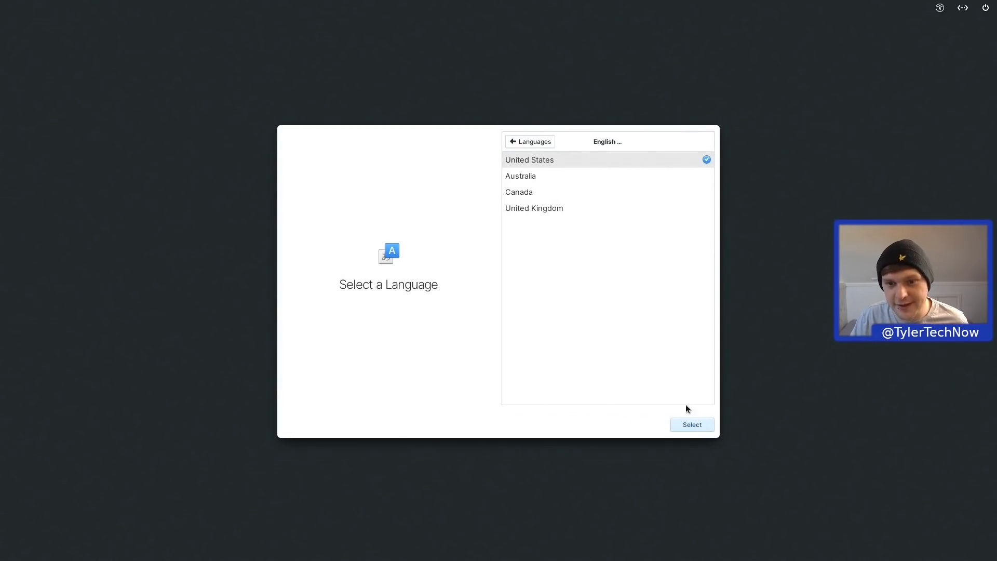
left_click(526, 208)
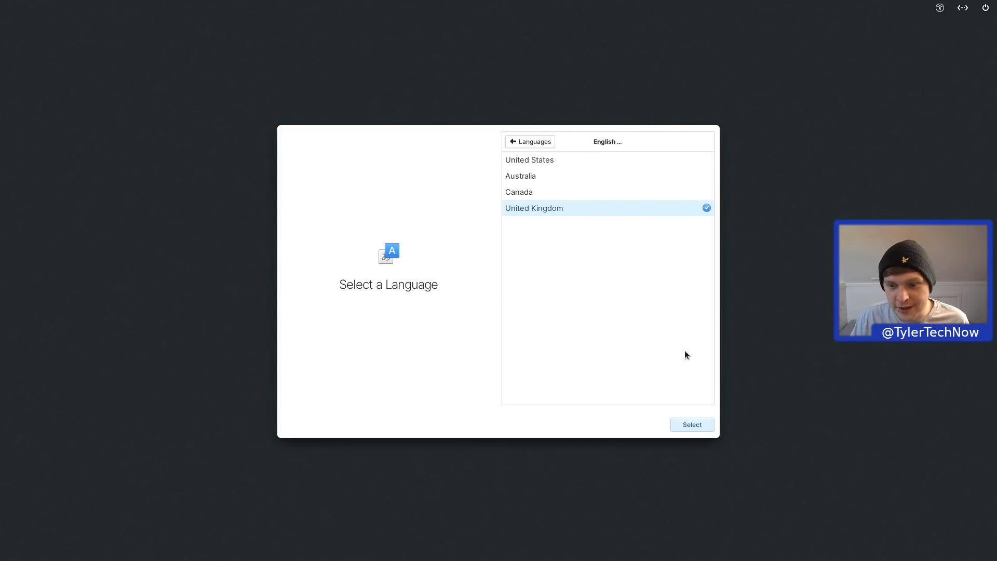
left_click(699, 425)
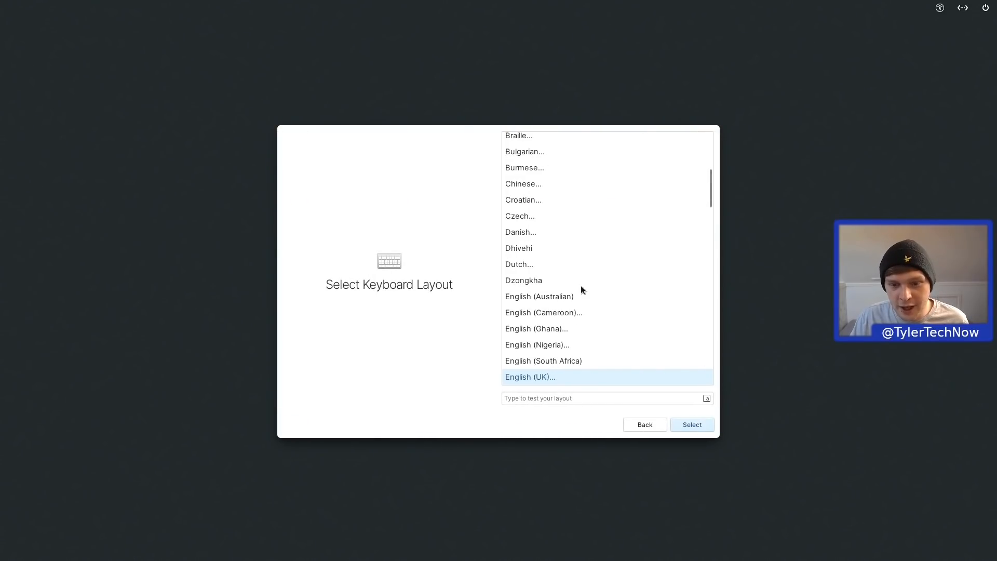
Step: Accept the default English (UK) keyboard layout after test-typing '~/' in the field
left_click(532, 378)
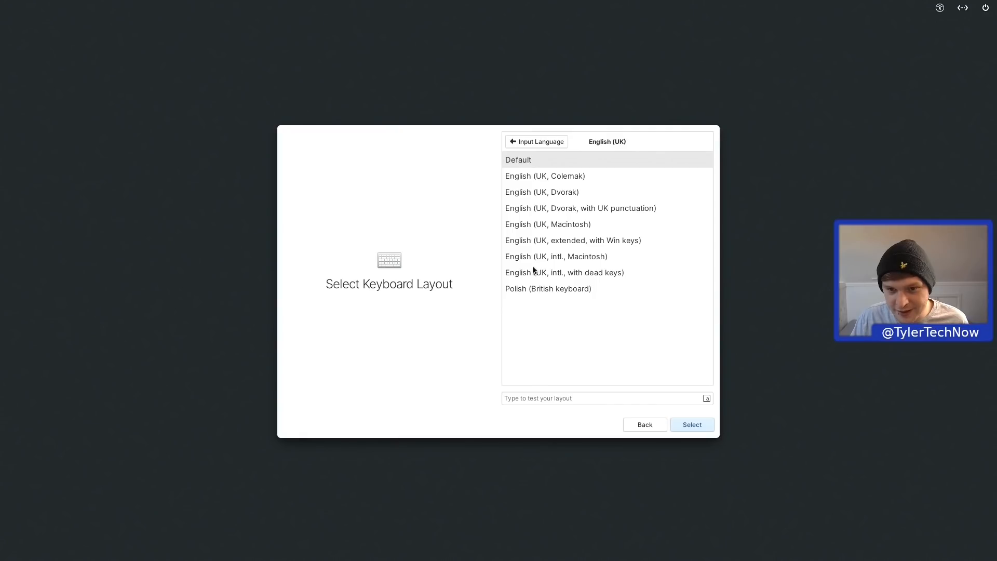
left_click(542, 399)
type("~/")
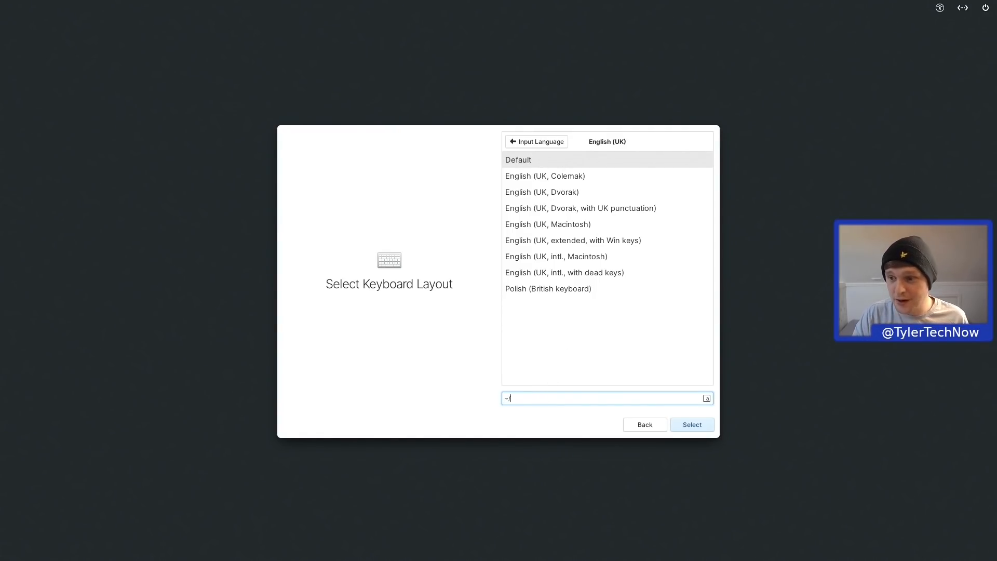
left_click(692, 425)
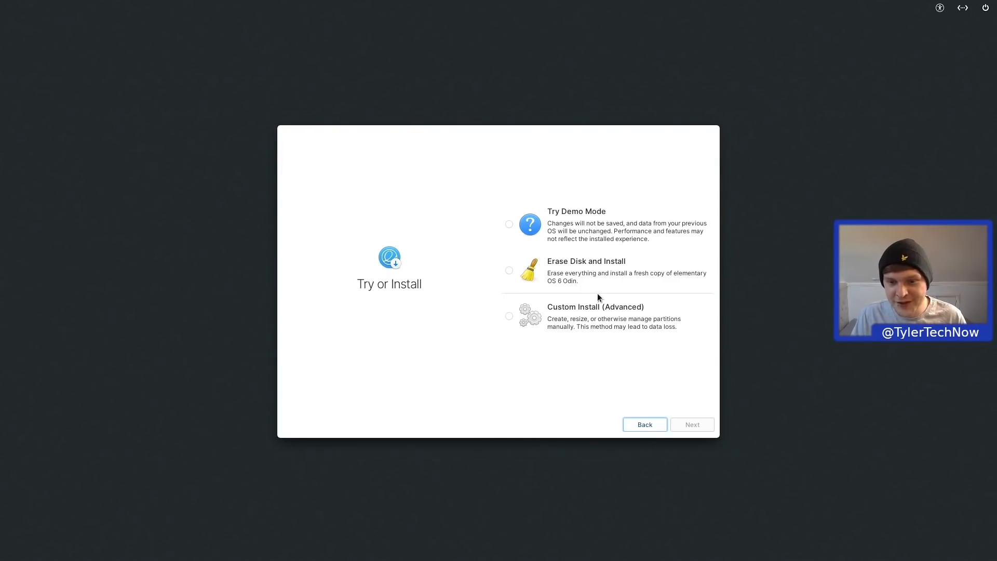
Step: Erase the Samsung SSD 860 and install elementary OS on it without encryption
left_click(509, 271)
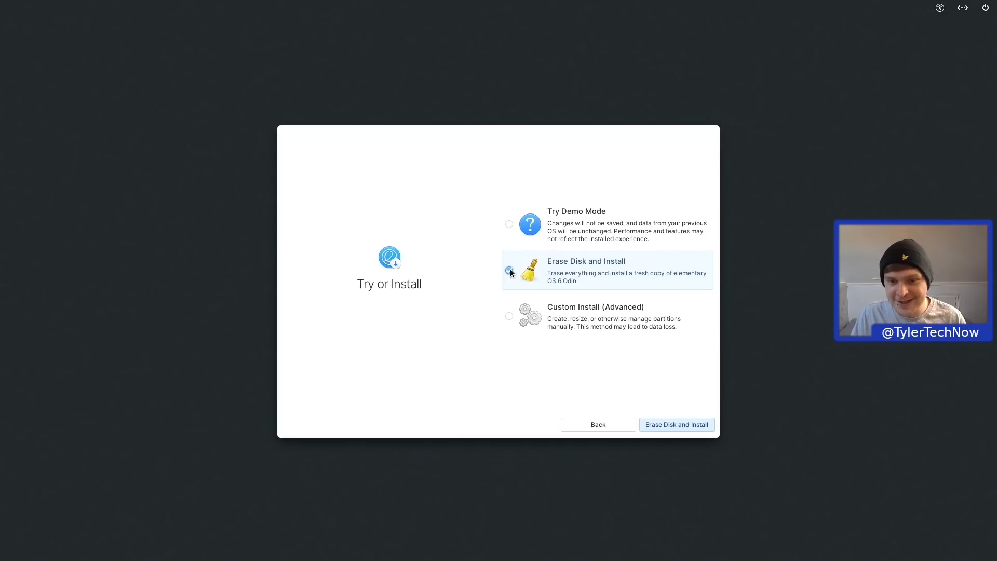
left_click(670, 422)
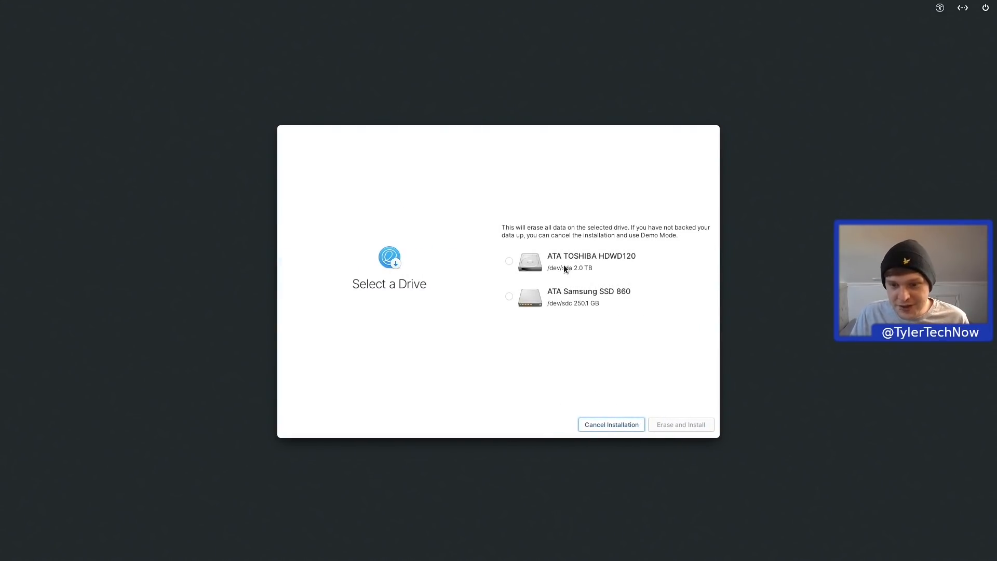
left_click(510, 296)
left_click(676, 423)
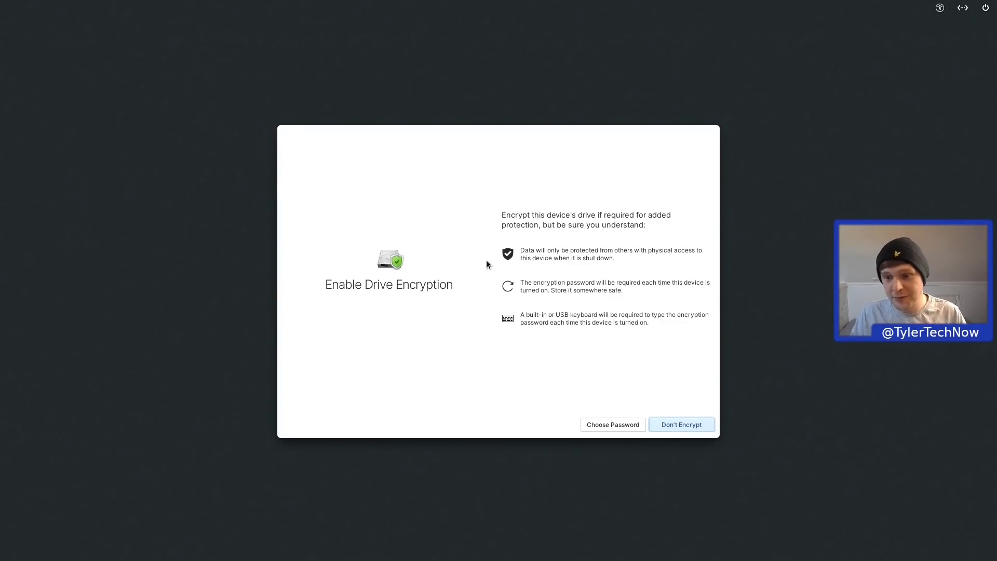
left_click(705, 427)
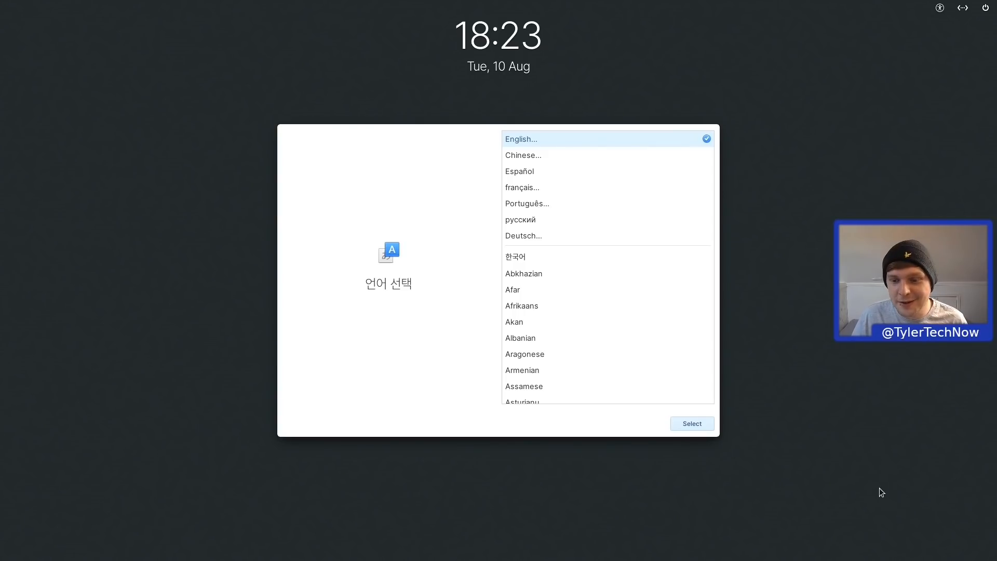
Step: Keep English with the default English (UK) layout, finish the new account, and log in
left_click(695, 423)
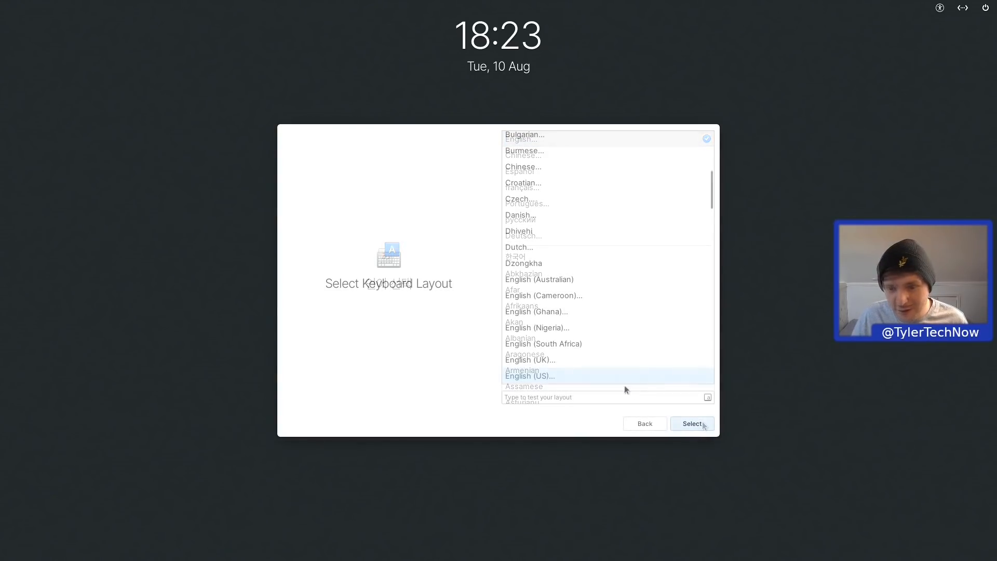
left_click(594, 361)
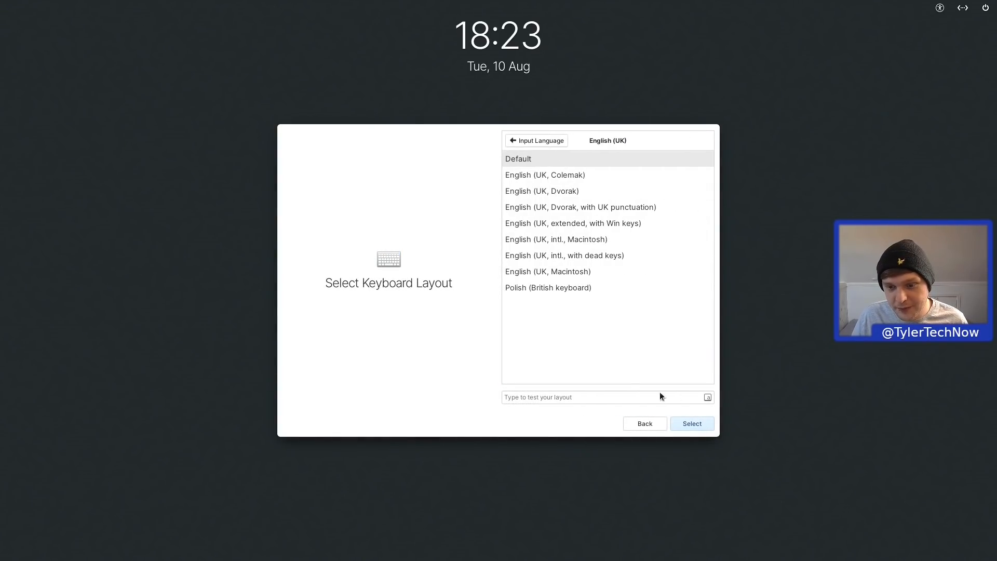
left_click(693, 422)
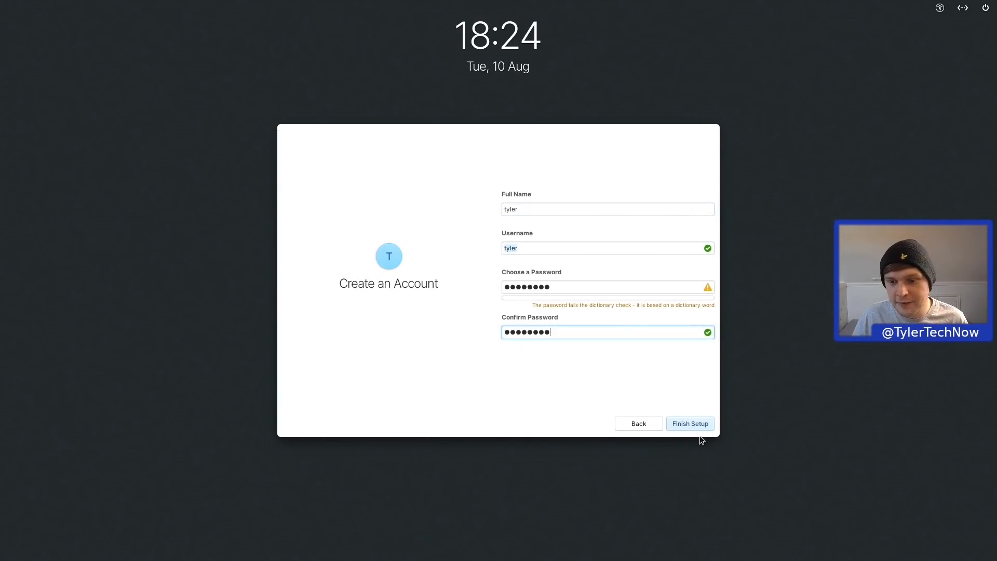
left_click(702, 423)
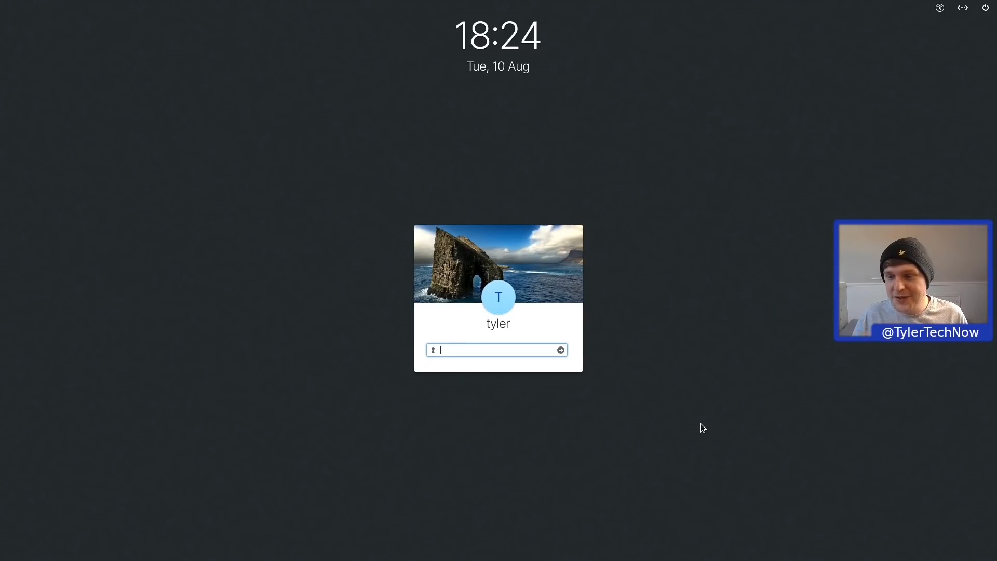
key("Return")
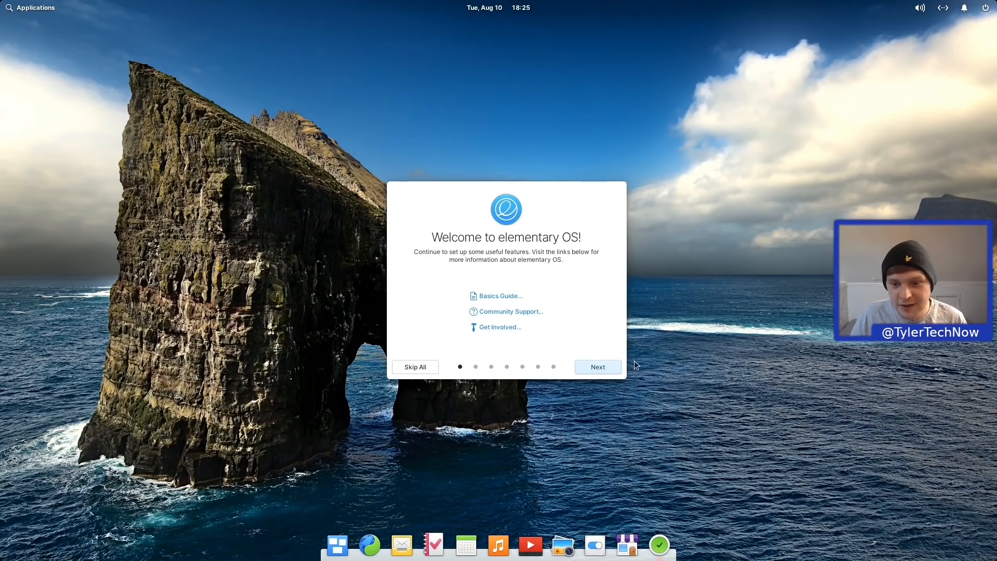
Step: Page through Choose Your Look, Night Light, Housekeeping, Online Accounts and Get Some Apps with defaults
left_click(599, 365)
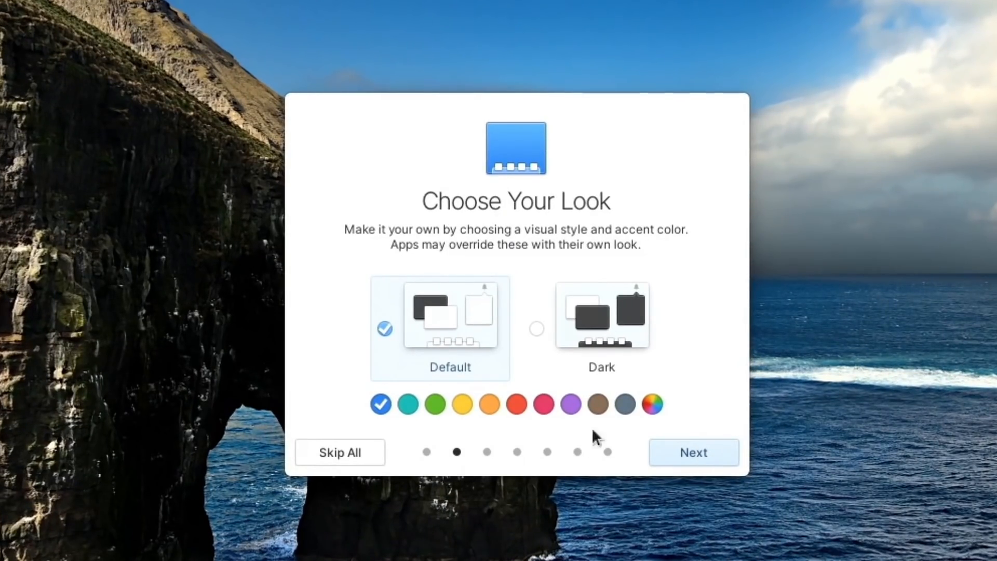
left_click(697, 452)
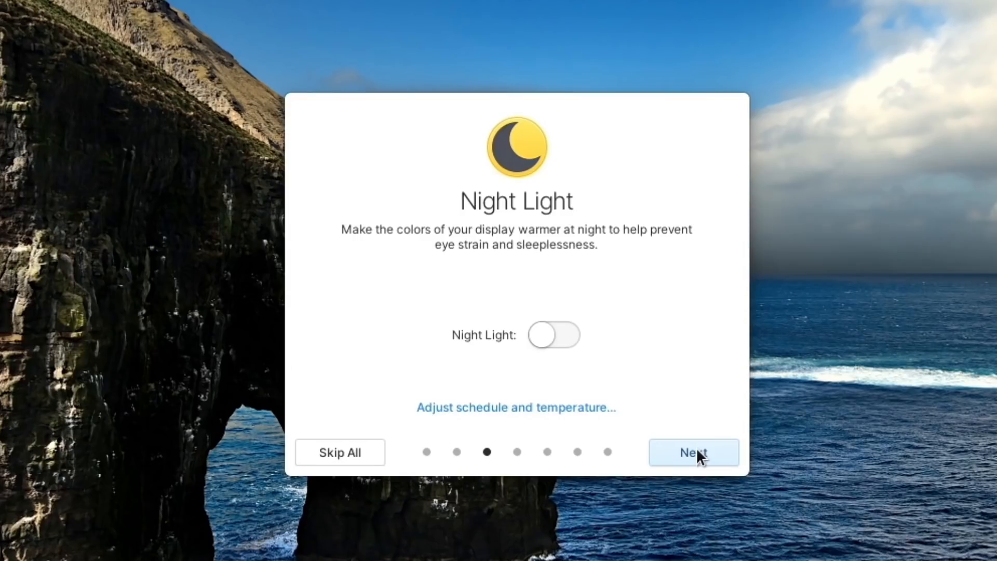
left_click(698, 450)
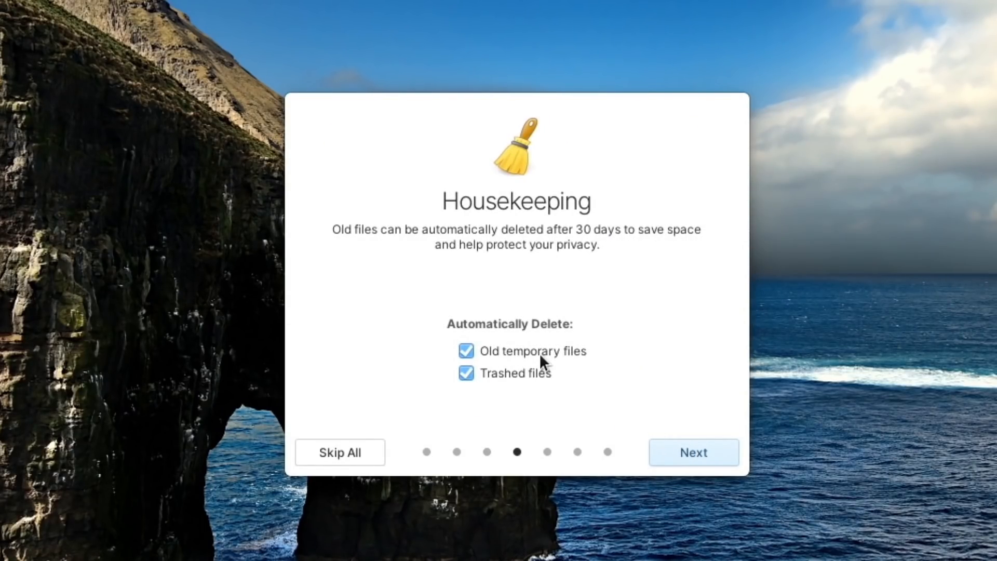
left_click(709, 456)
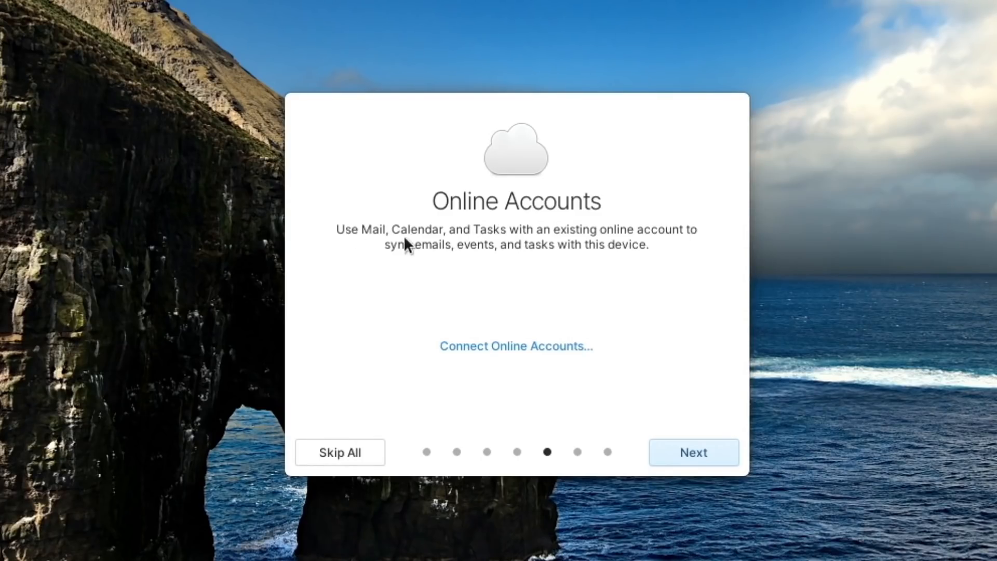
left_click(711, 452)
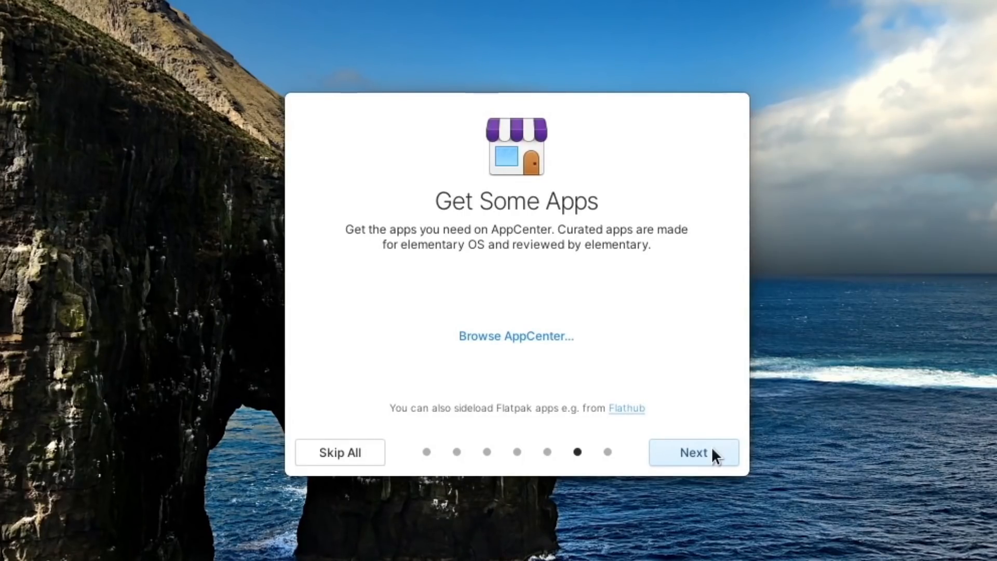
left_click(713, 449)
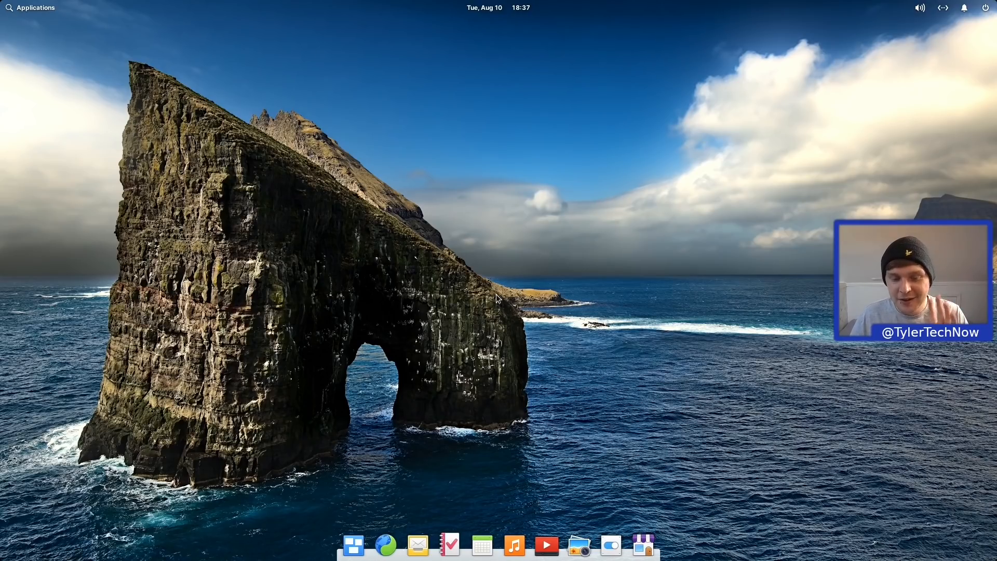
Step: View and close the Plank dock preferences, then launch System Settings from the dock
right_click(490, 551)
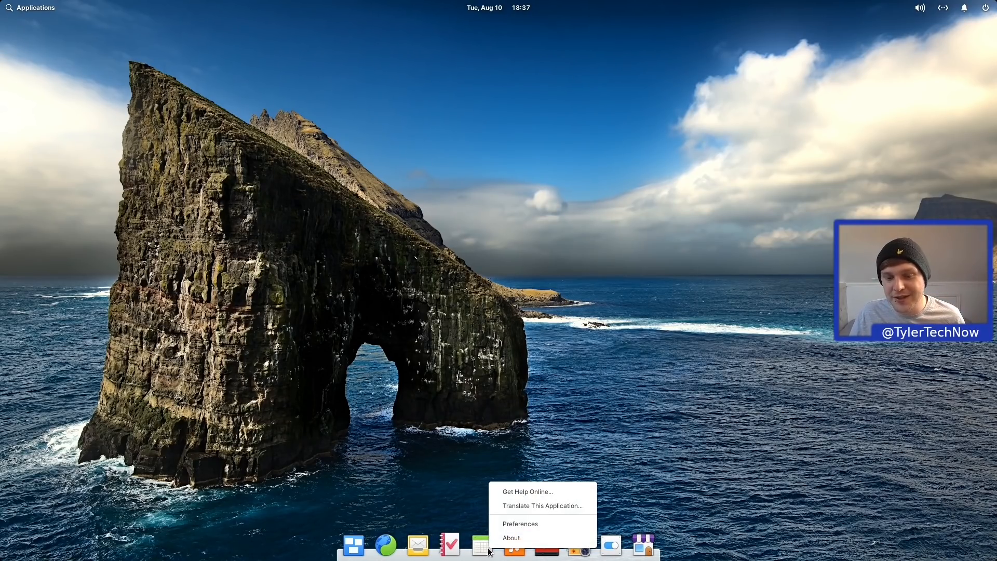
left_click(519, 518)
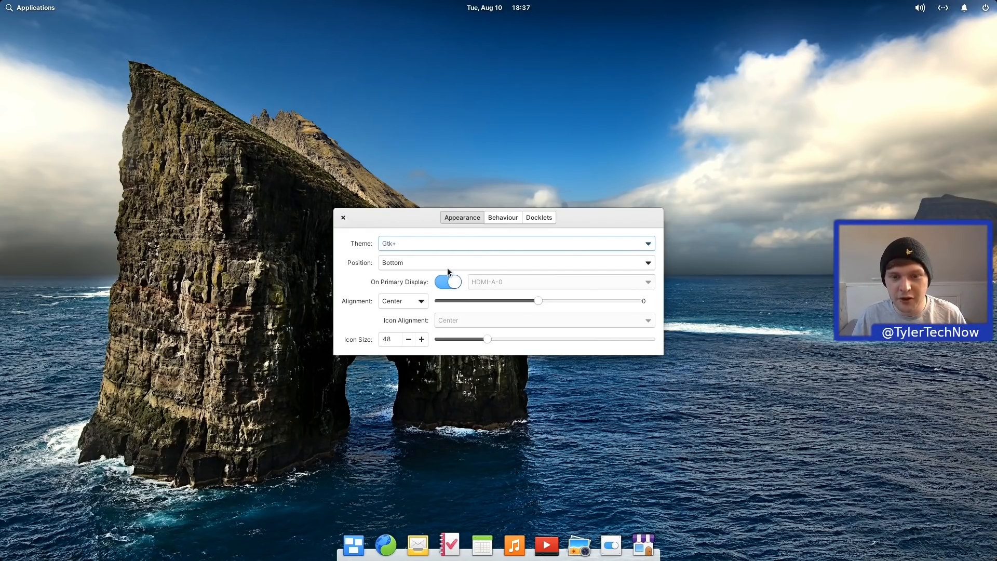
left_click(343, 218)
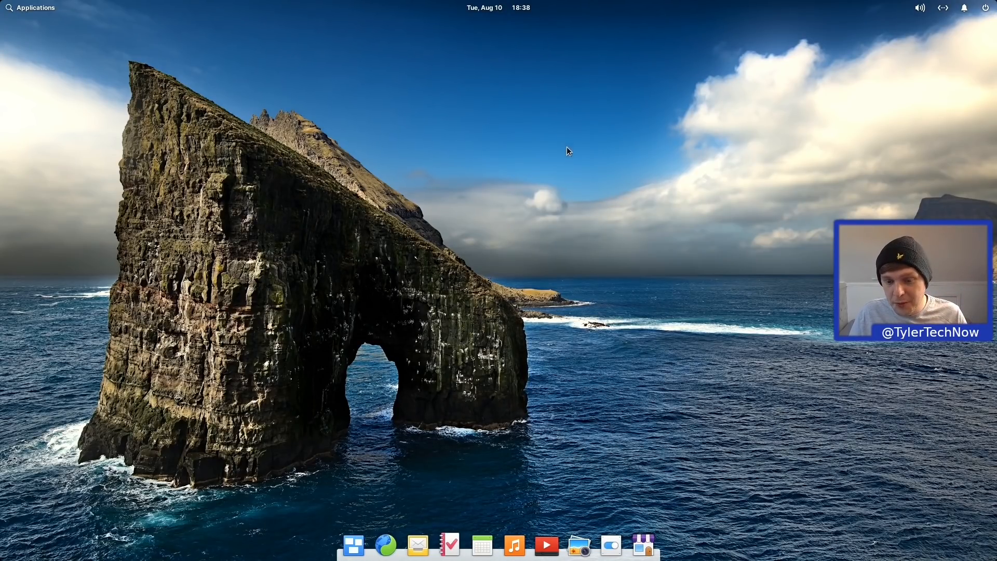
left_click(611, 545)
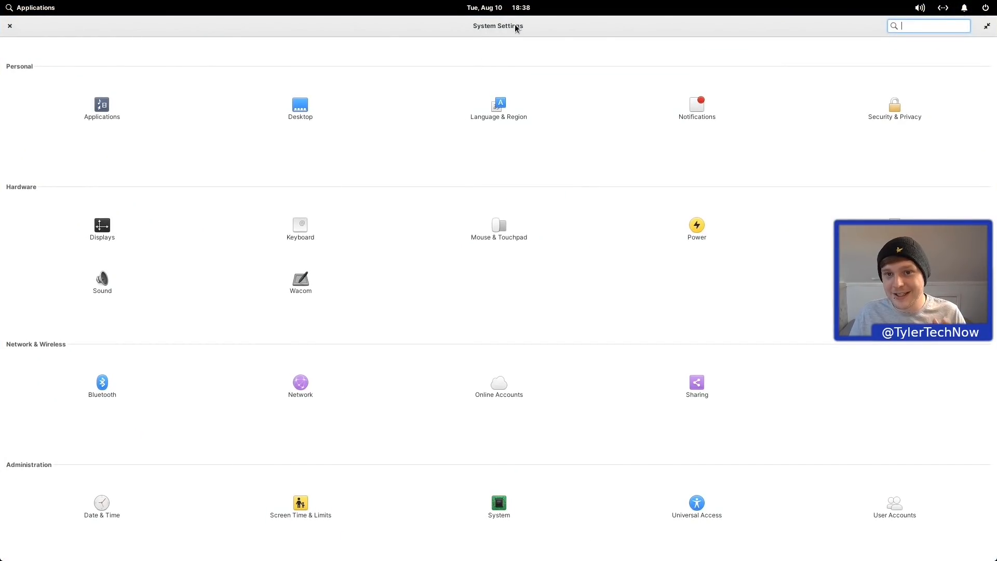
Step: Restore System Settings to a smaller window, maximize it again, then close it
double_click(515, 24)
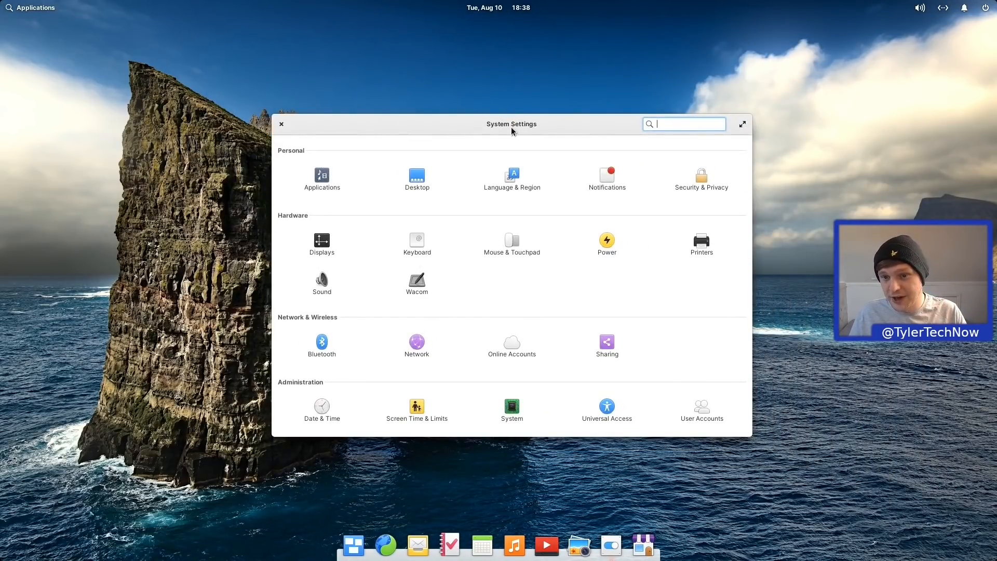
double_click(511, 128)
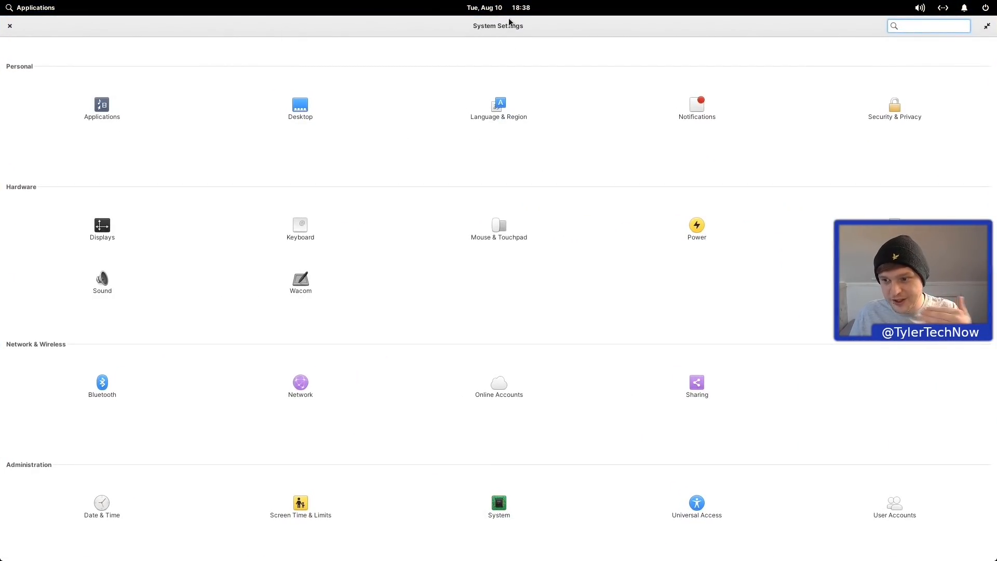
mouse_move(481, 539)
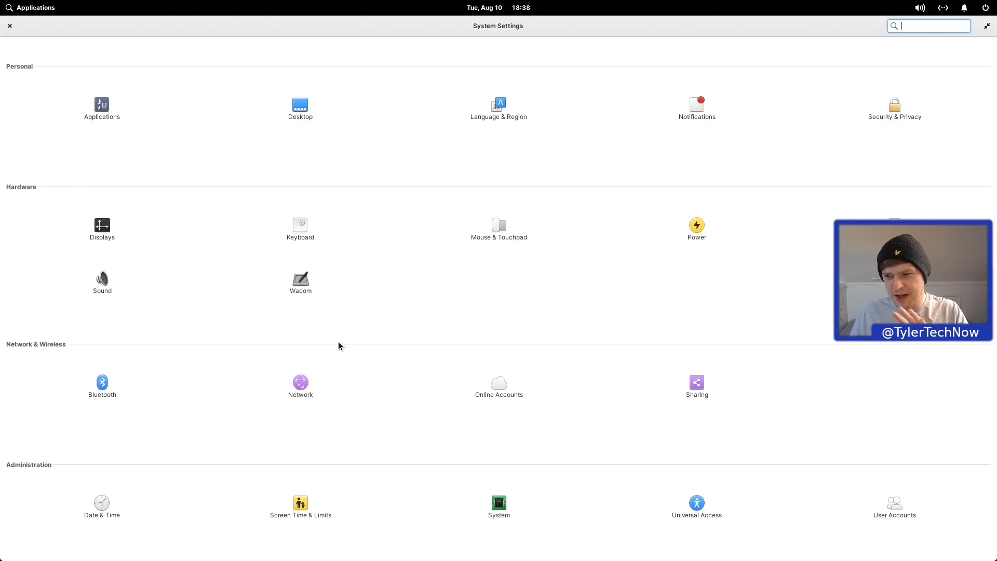
left_click(10, 25)
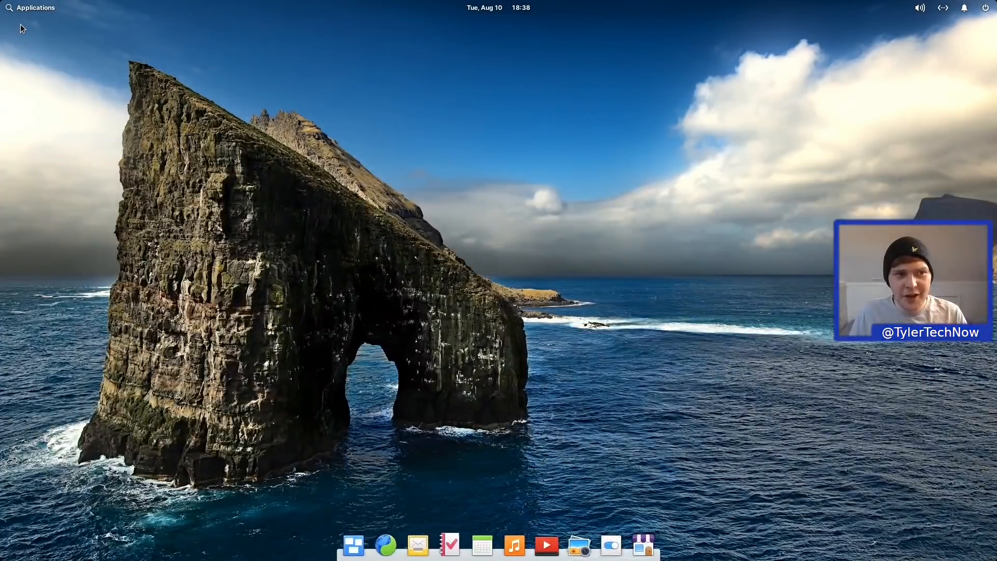
Step: Browse the Applications menu in category and grid views, flipping between its two pages
left_click(25, 5)
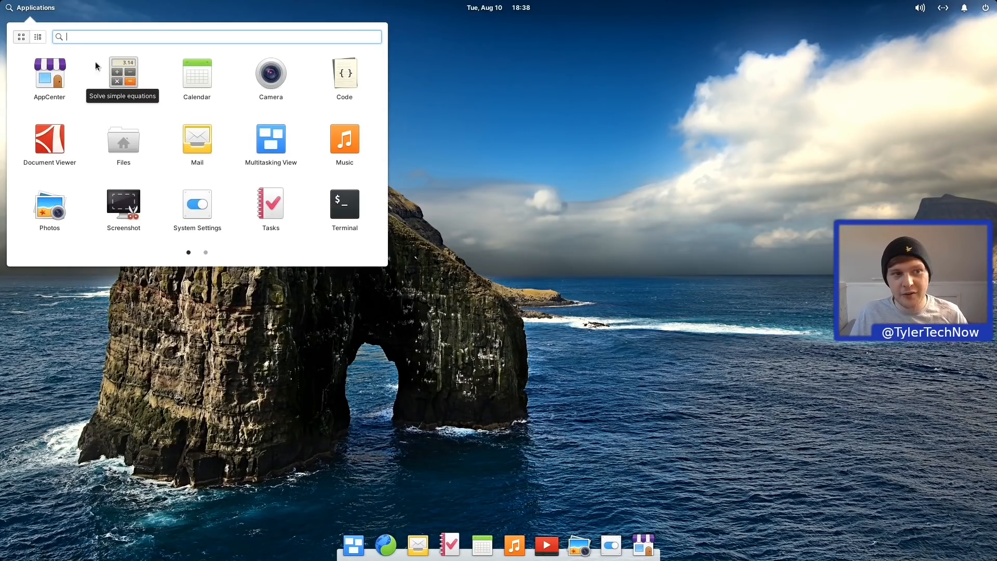
left_click(38, 37)
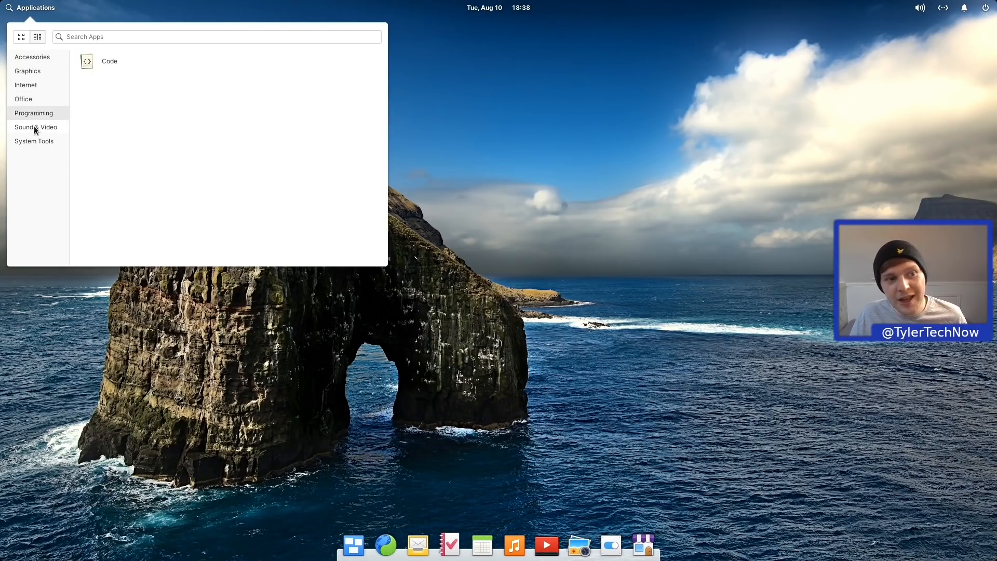
left_click(22, 37)
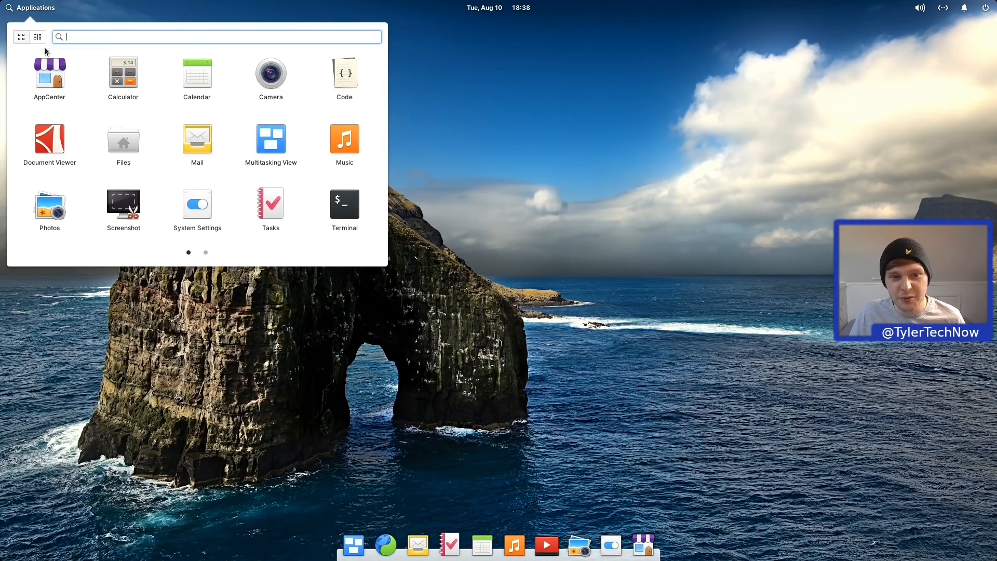
left_click(207, 251)
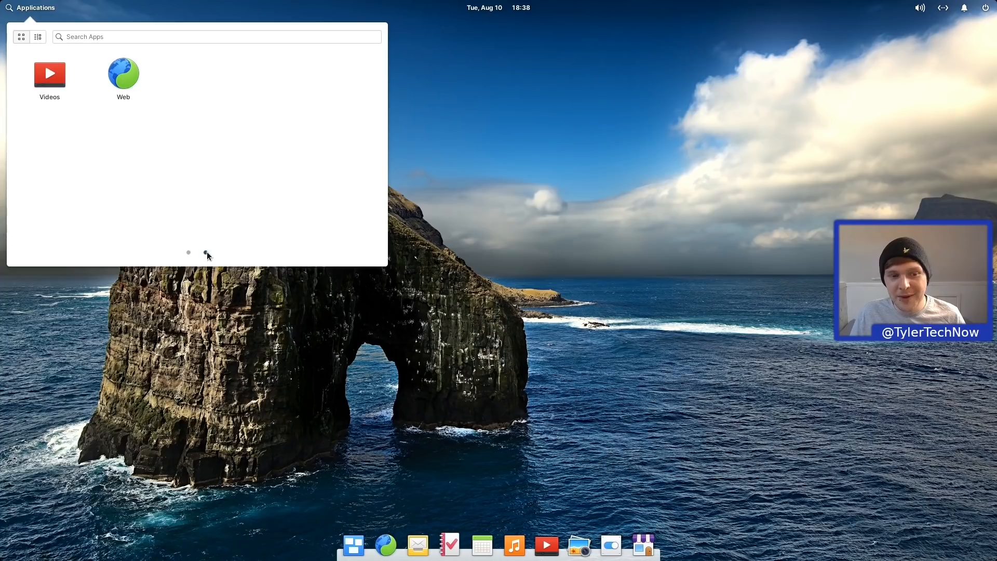
left_click(190, 253)
left_click(206, 253)
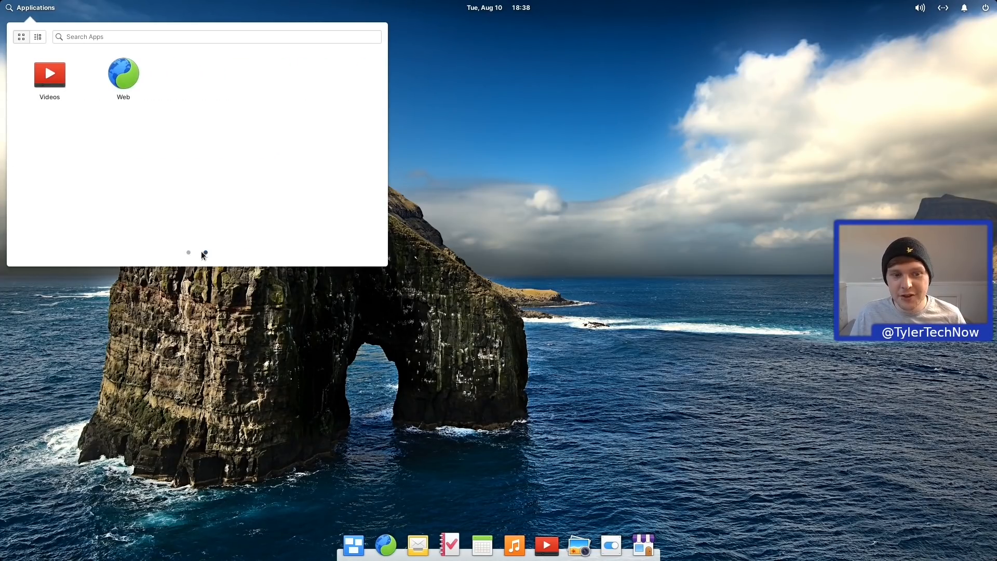
left_click(188, 252)
left_click(532, 183)
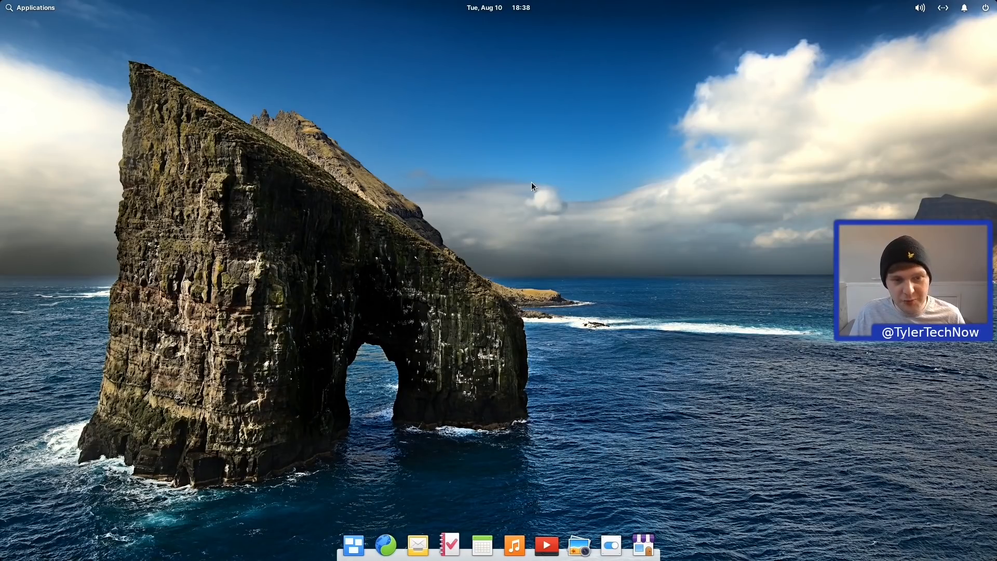
Step: Toggle the Applications menu with Super, then bring up the Shortcuts overlay
key("super")
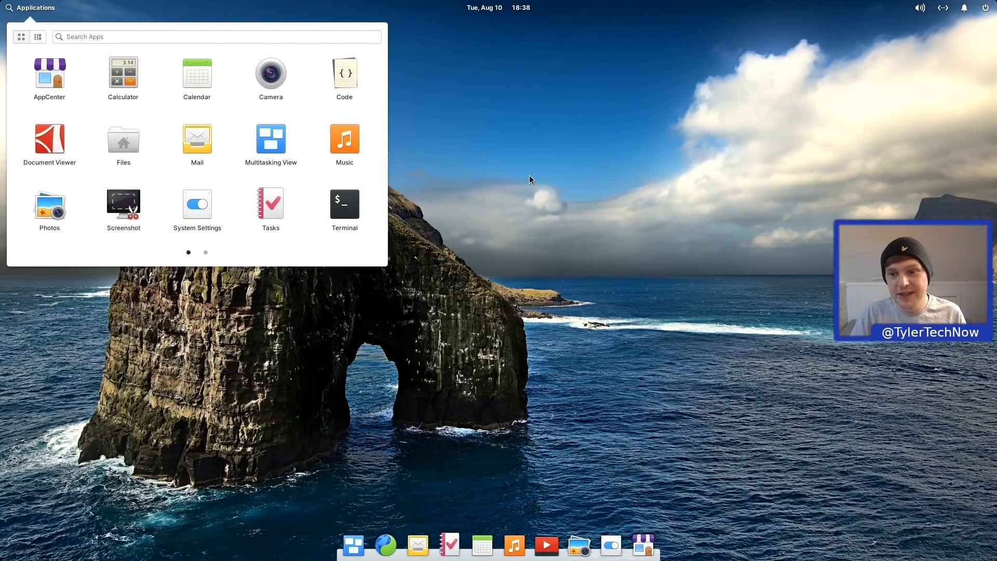
key("super")
left_click(36, 4)
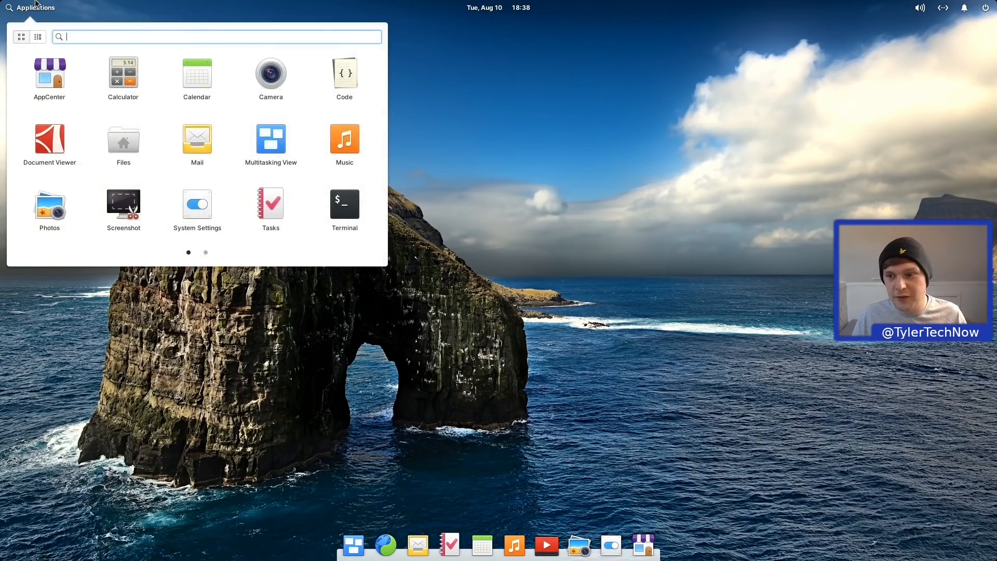
key("super")
key("super")
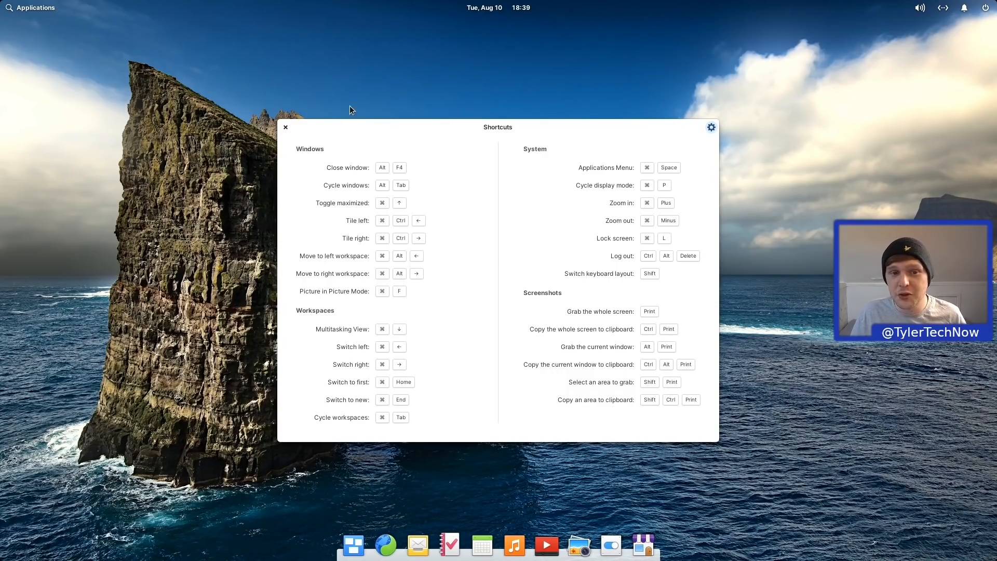
Step: Close the Shortcuts overlay, check today's calendar from the panel date, then open the power menu
left_click(283, 127)
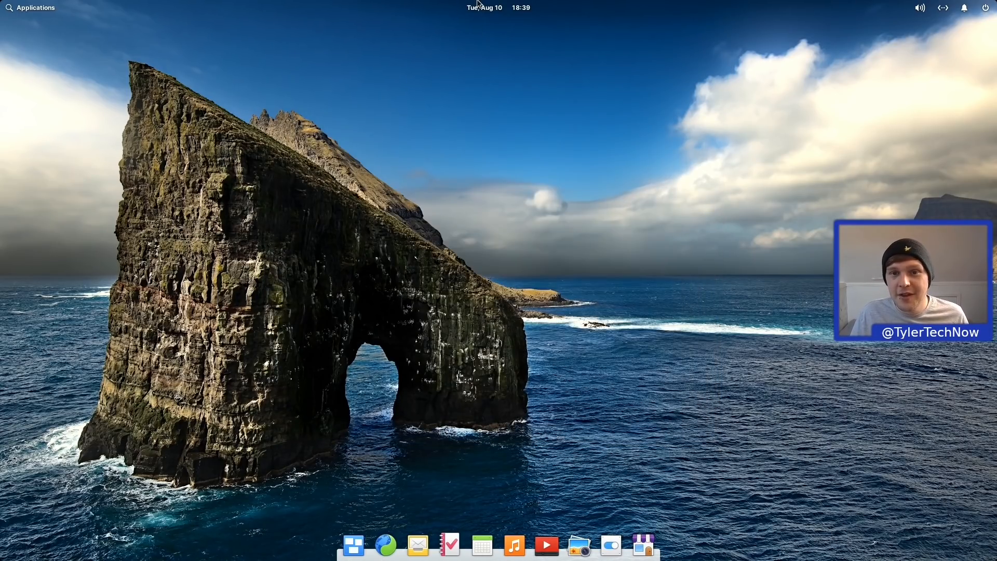
left_click(498, 8)
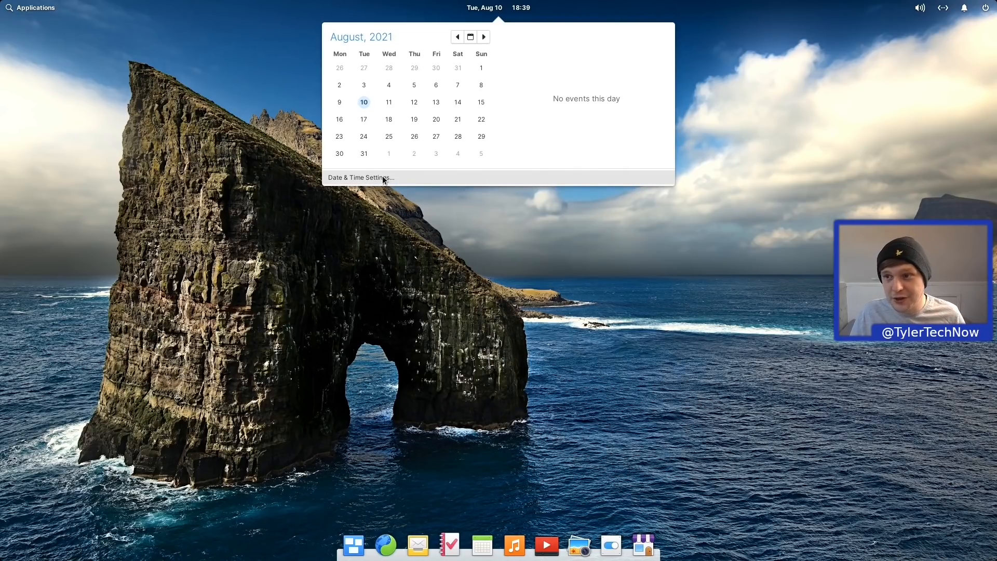
left_click(772, 53)
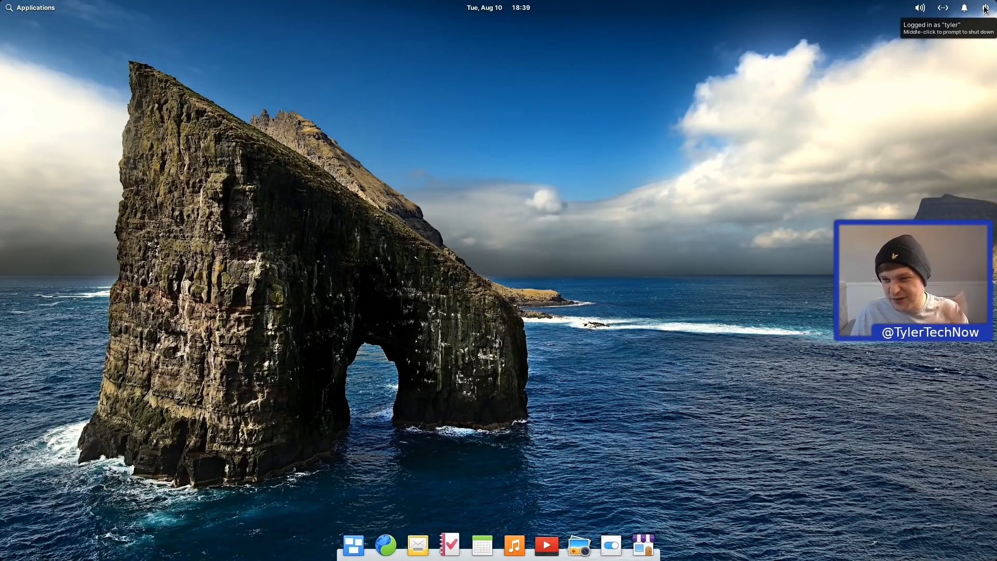
left_click(985, 9)
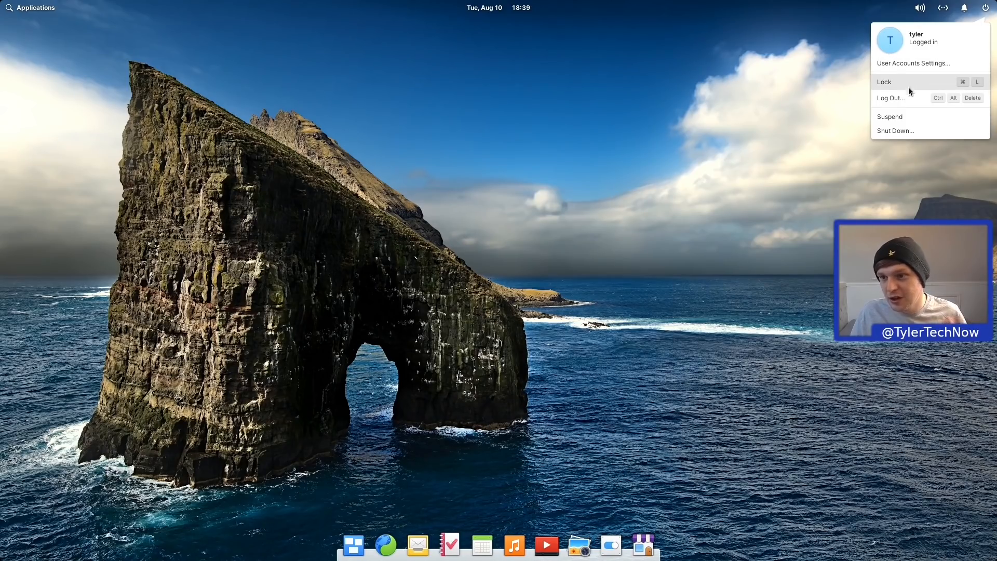
Step: Switch from the session menu to the notifications indicator in the top panel
mouse_move(963, 7)
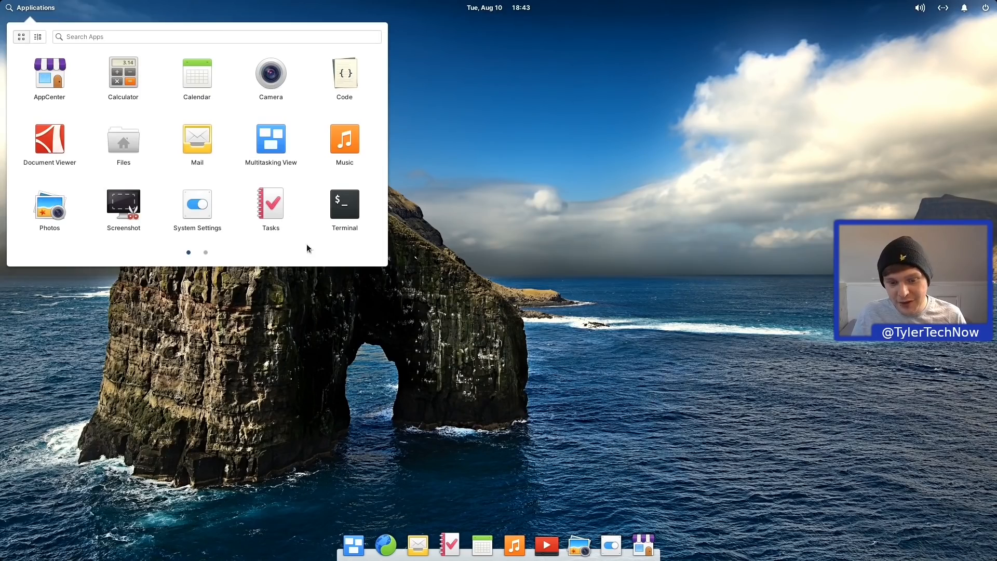
key("Escape")
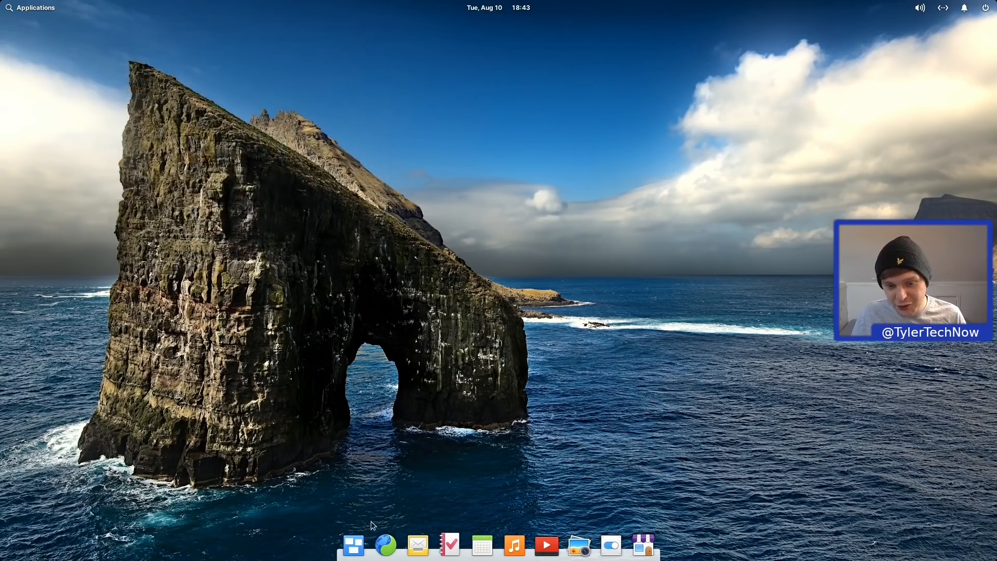
left_click(367, 548)
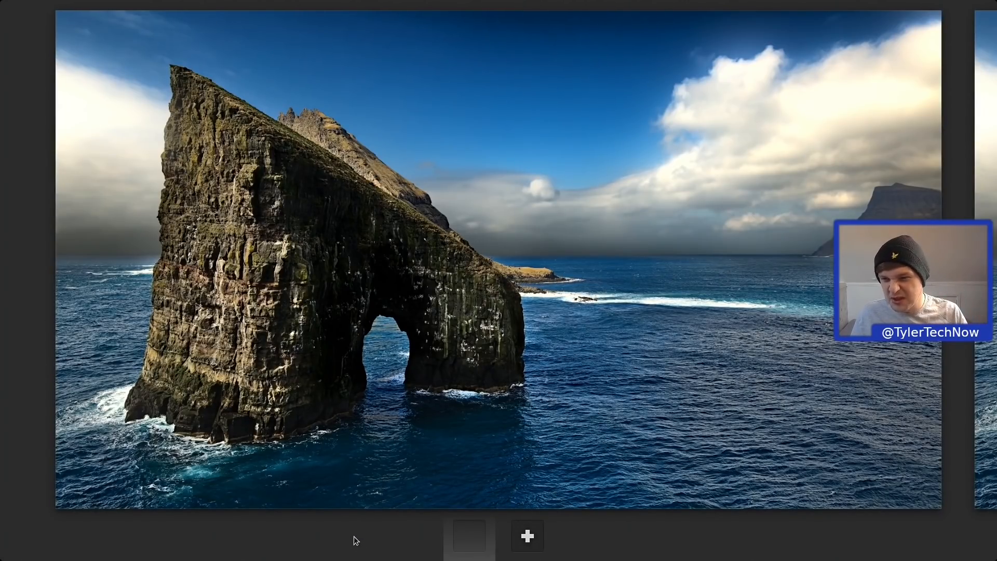
left_click(569, 232)
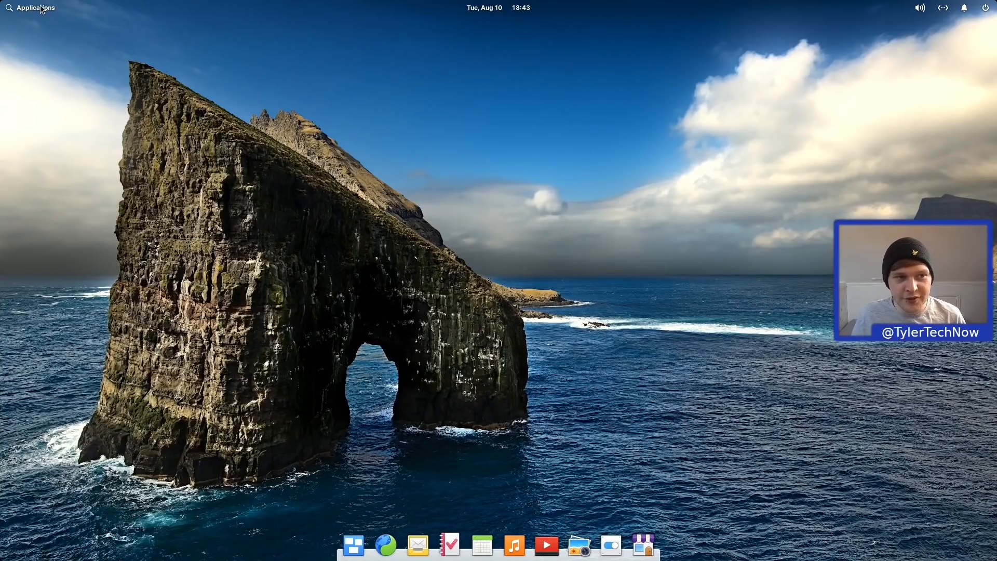
left_click(47, 9)
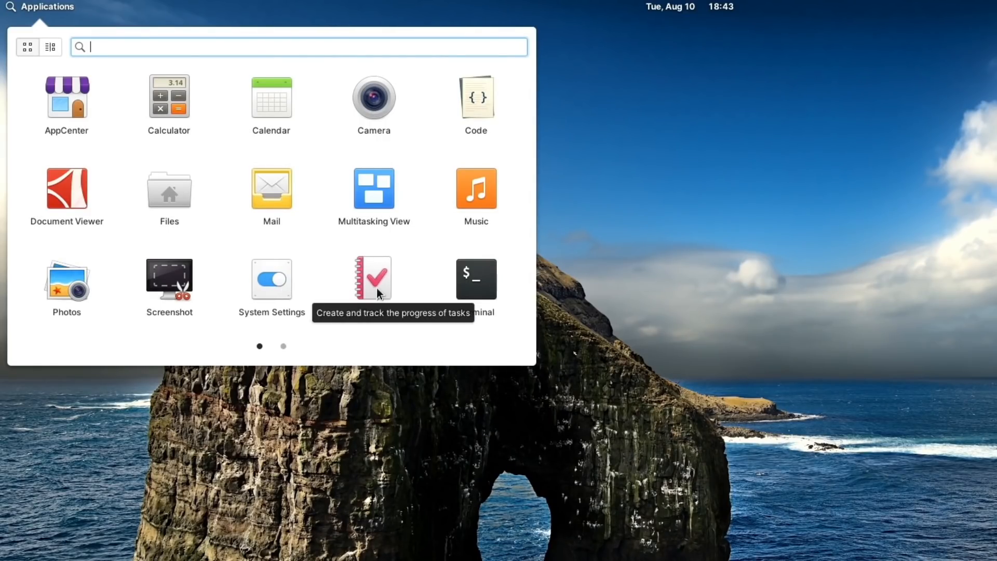
left_click(284, 346)
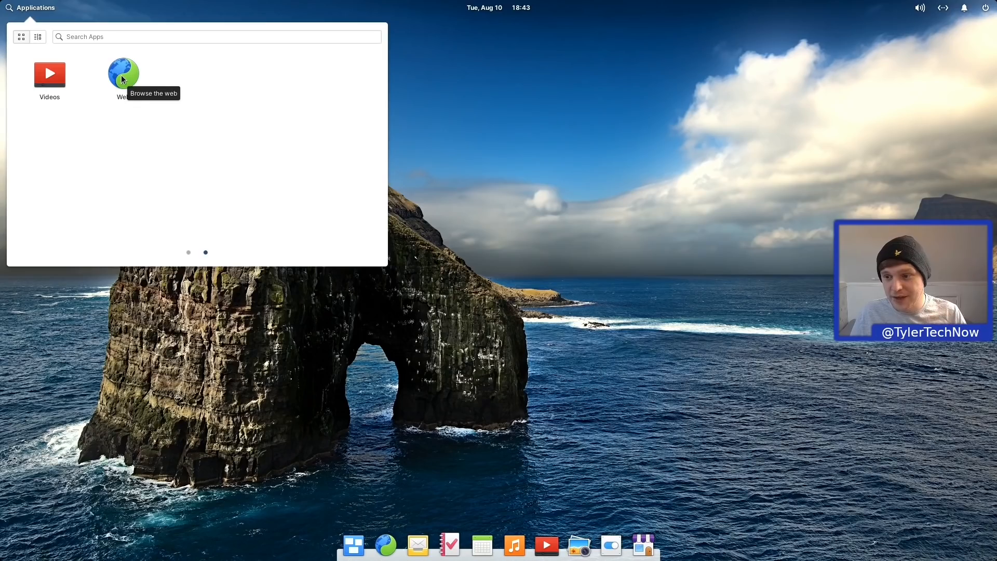
left_click(182, 103)
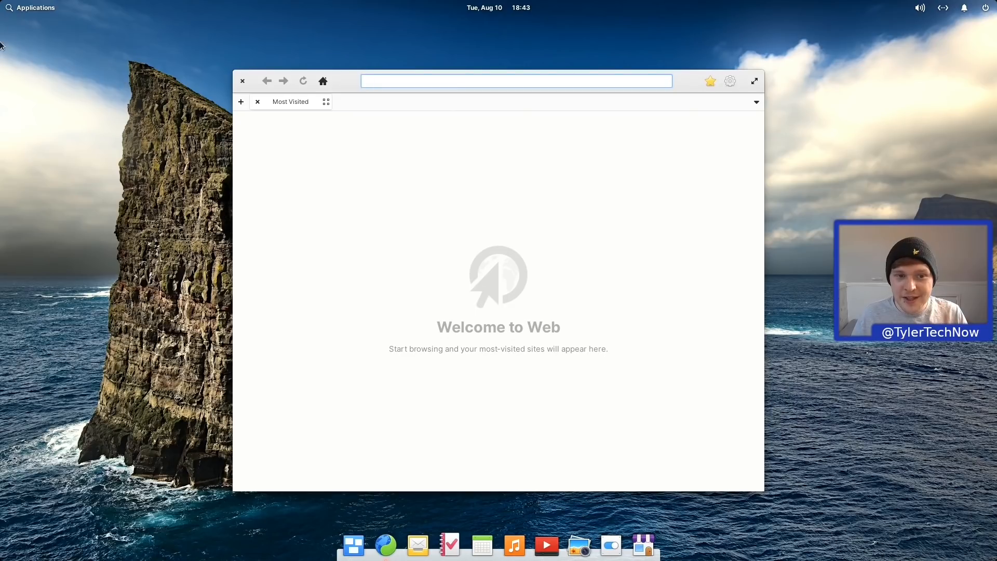
left_click(238, 81)
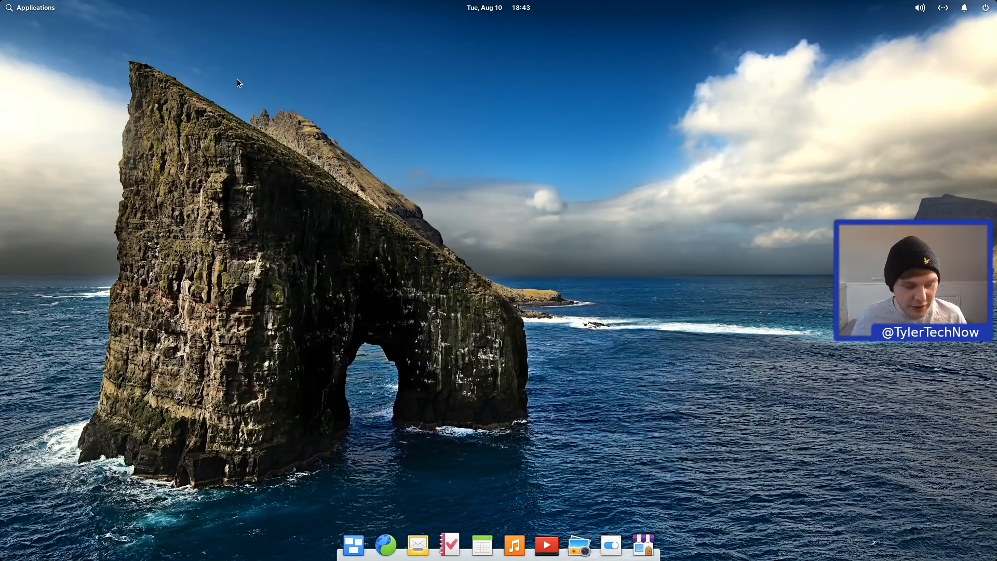
Step: Open Terminal with Super+T and run 'flatpak list' to list installed Flatpak apps
key("super+t")
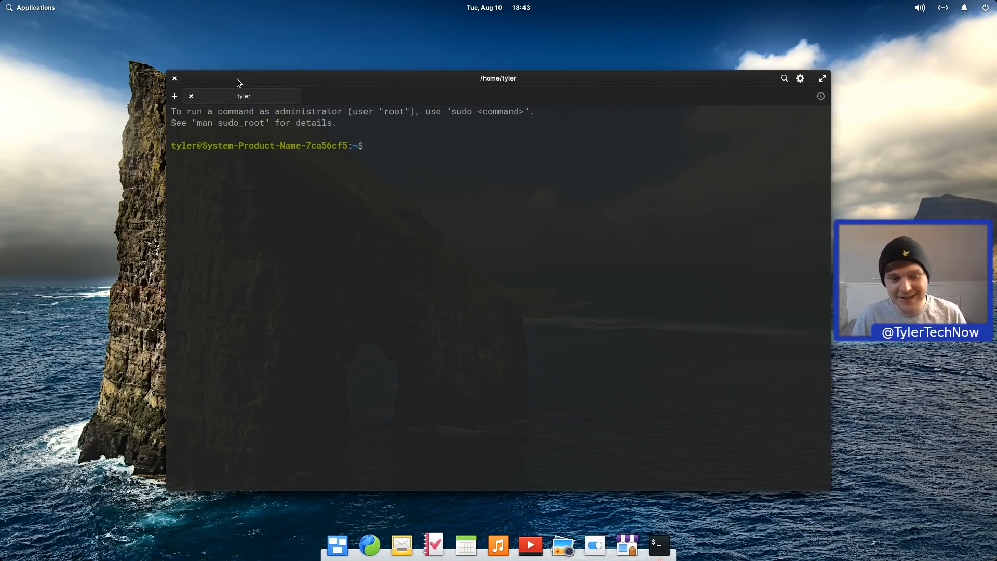
type("flatpak list")
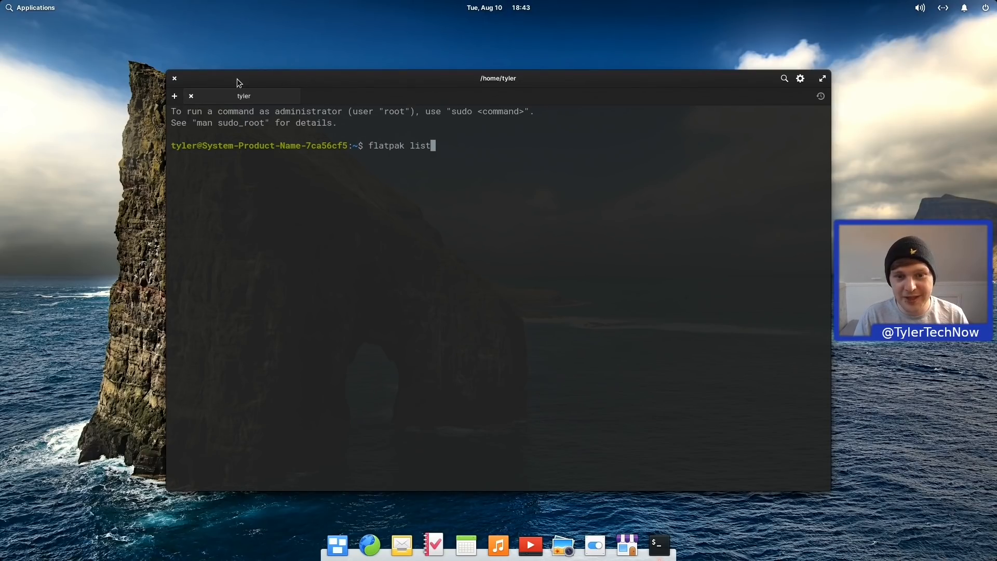
key("Return")
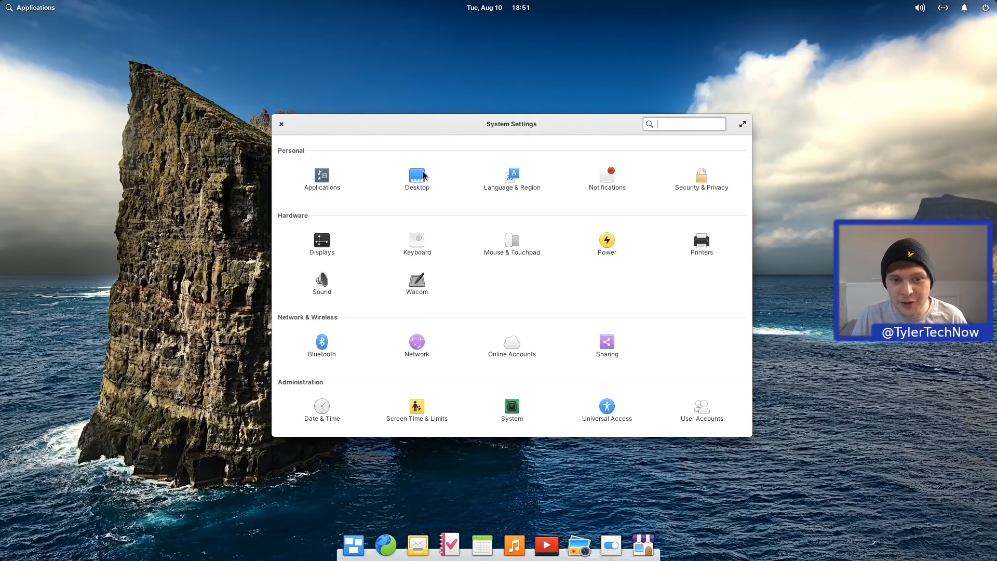
Step: Open Desktop settings, skim the Wallpaper tab, and switch to the Appearance tab
left_click(416, 175)
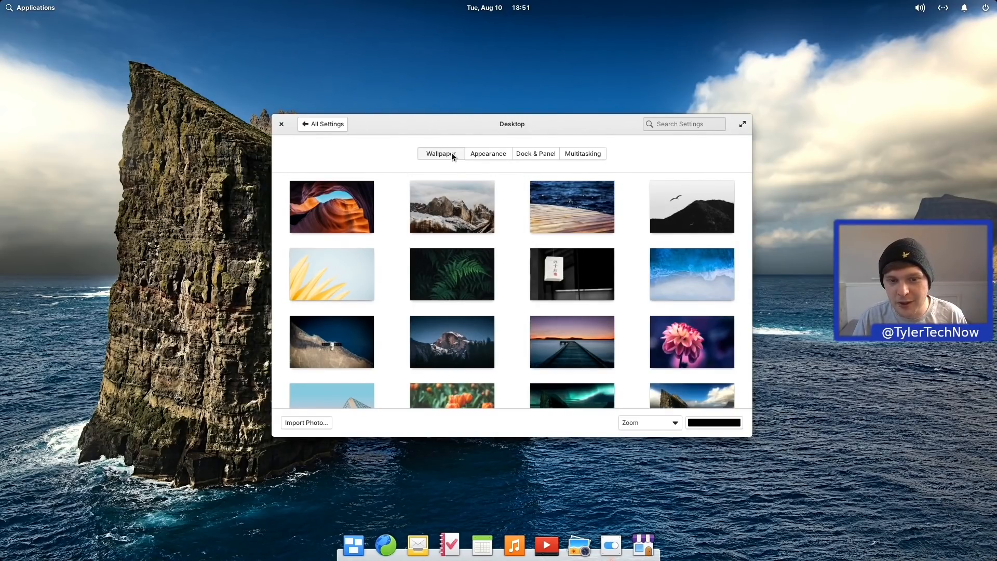
scroll(541, 213, "down", 3)
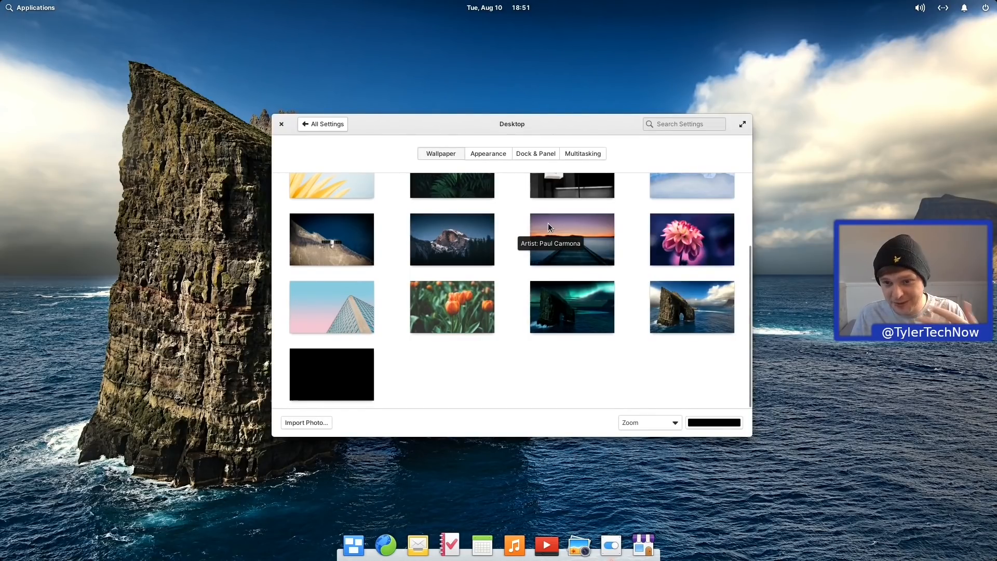
scroll(548, 223, "up", 3)
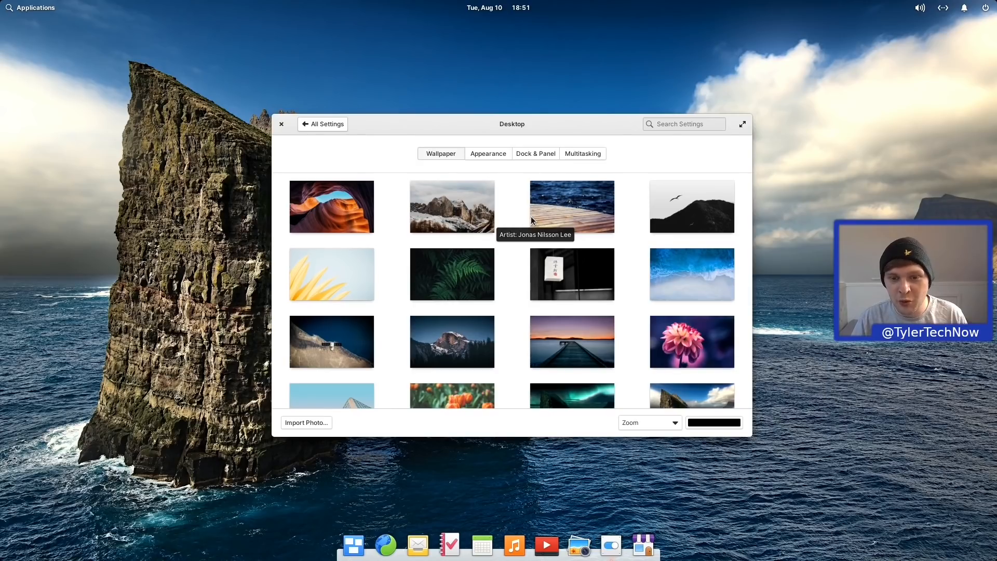
left_click(490, 156)
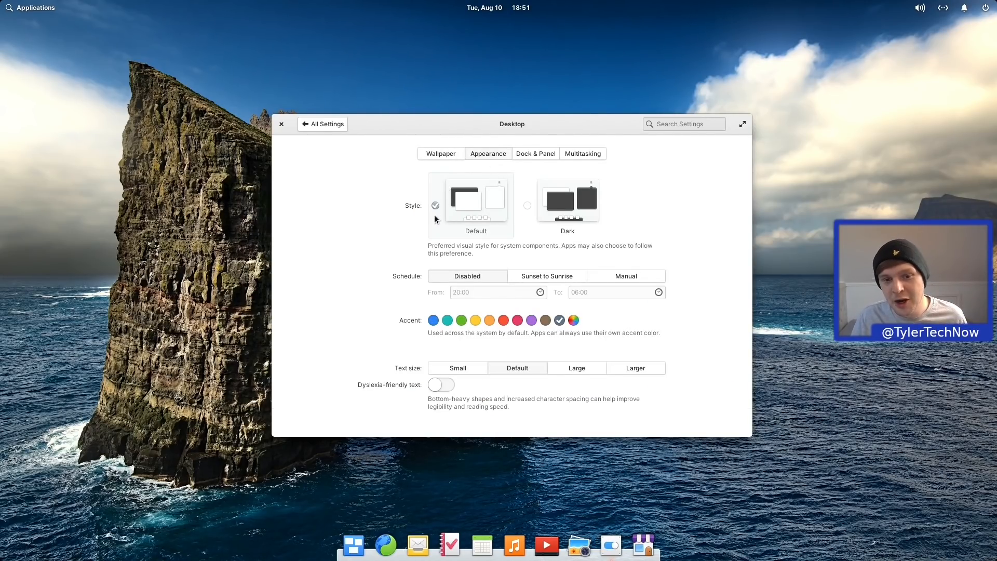
Step: Launch the Files app from the applications launcher and show the home folder
left_click(31, 5)
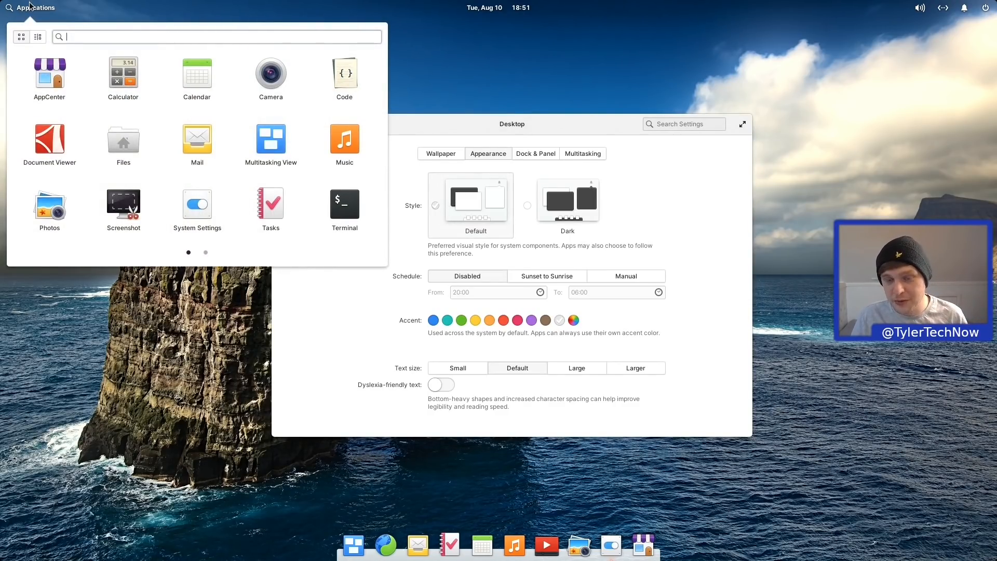
left_click(567, 128)
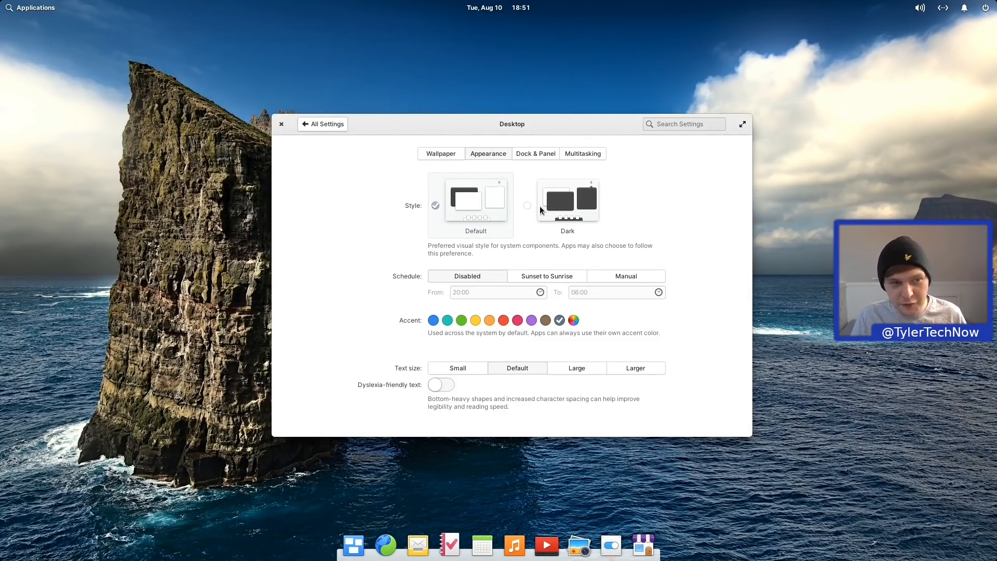
left_click(44, 9)
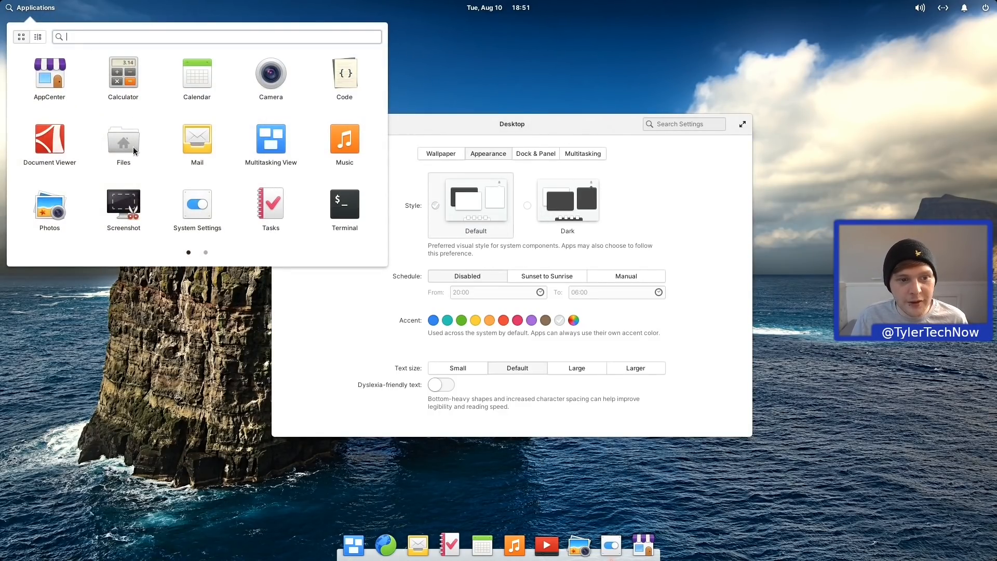
left_click(134, 147)
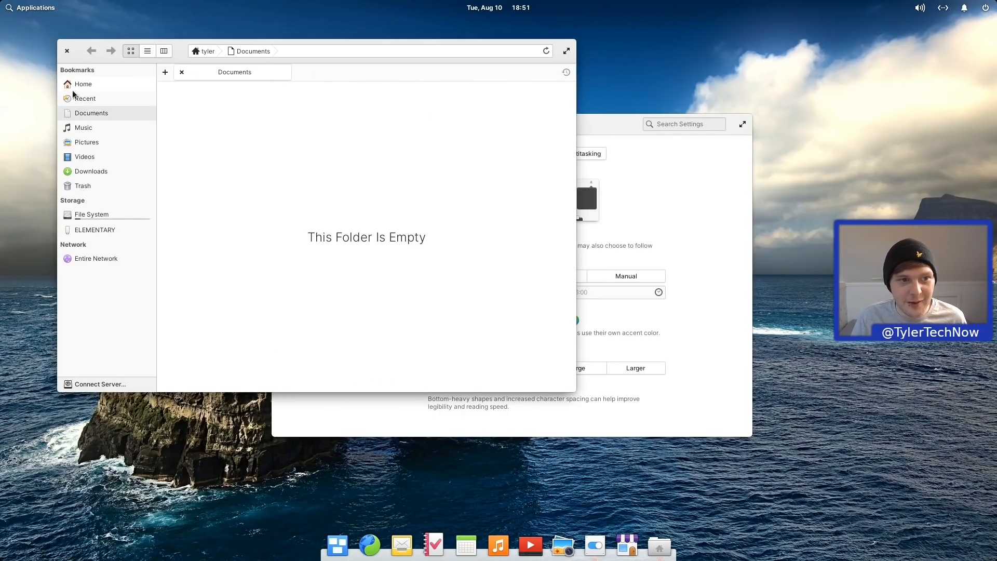
left_click(72, 88)
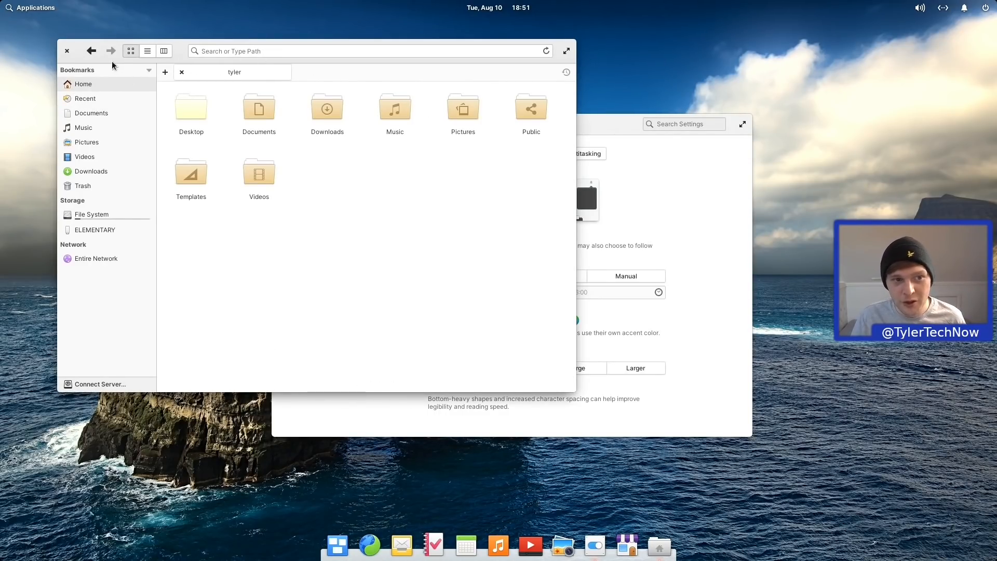
Step: Close the Files window and set the desktop style to Dark
left_click_drag(114, 56, 130, 84)
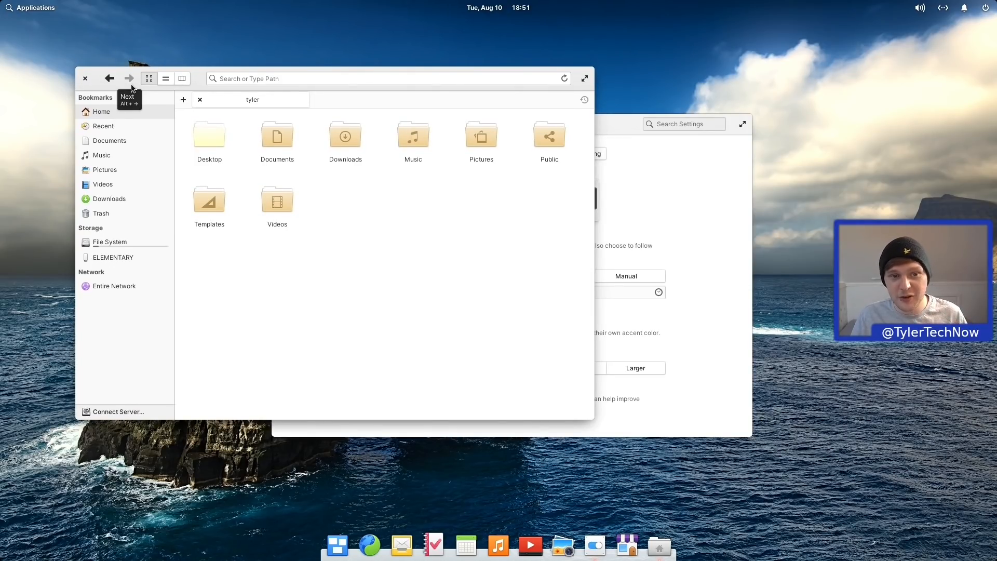
left_click(85, 78)
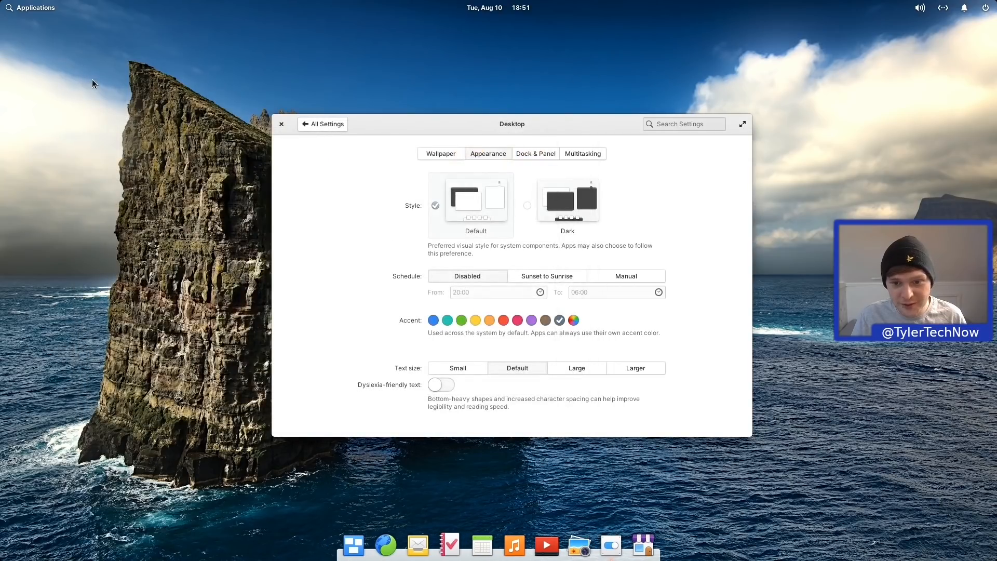
left_click(535, 208)
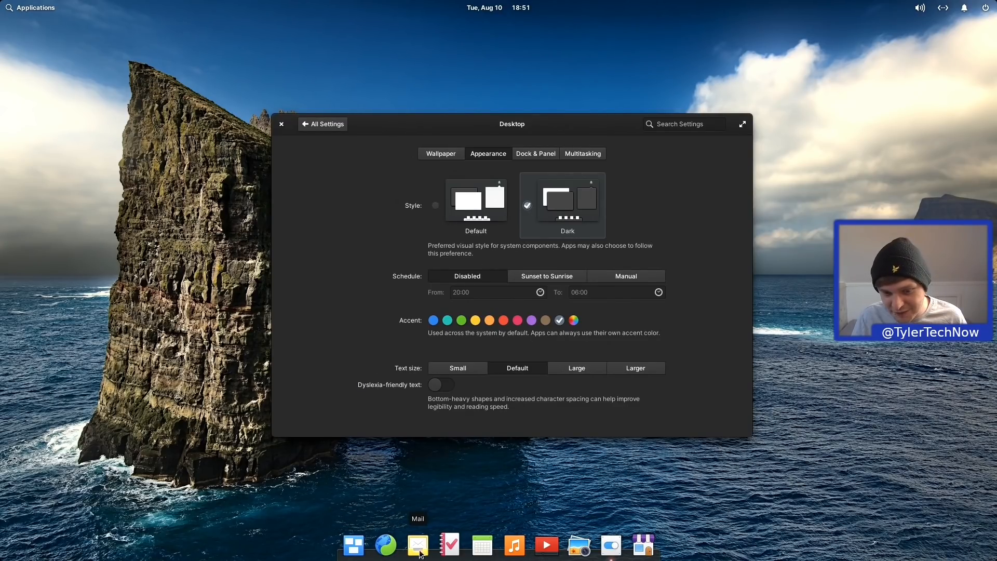
right_click(470, 554, "ctrl")
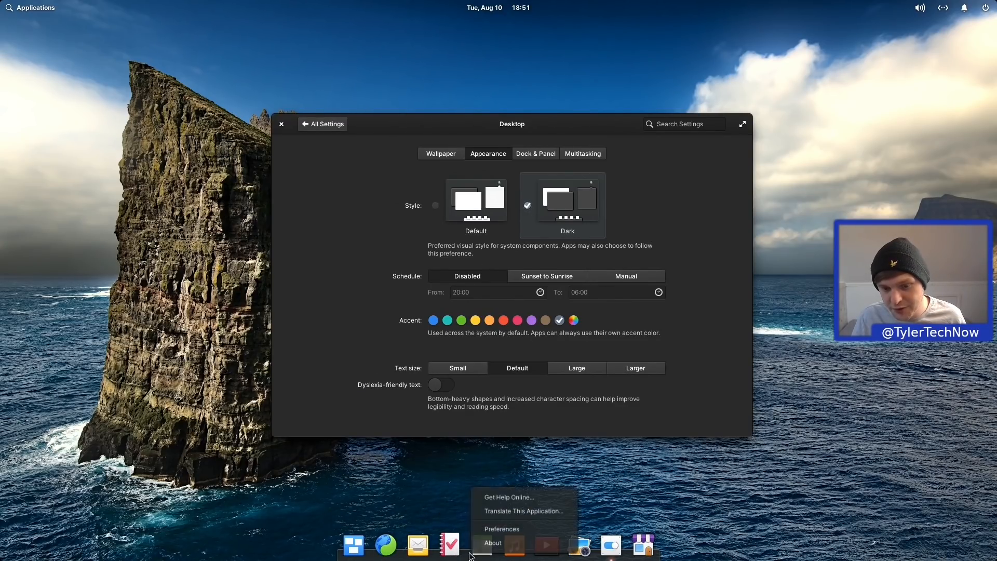
left_click(494, 527)
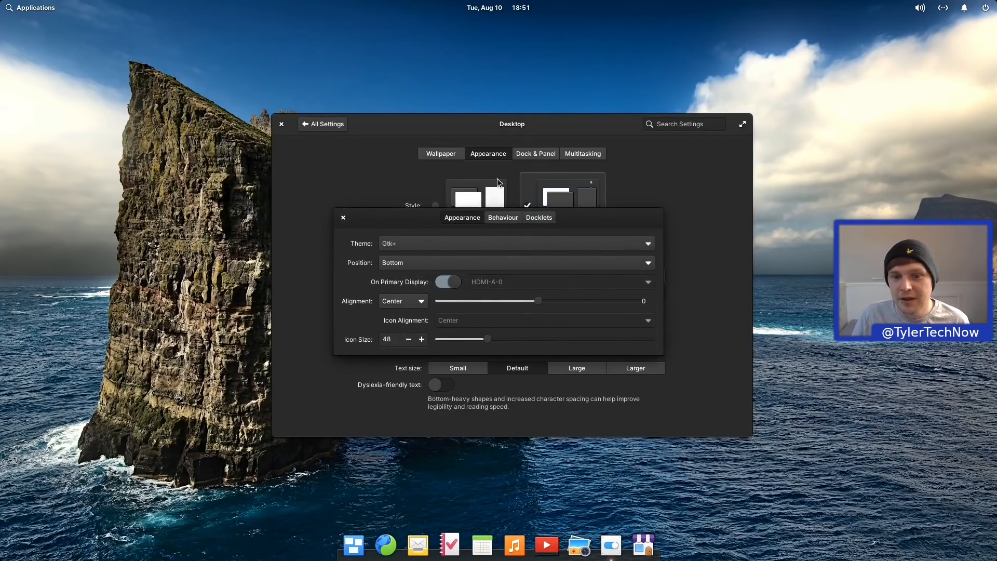
left_click(413, 244)
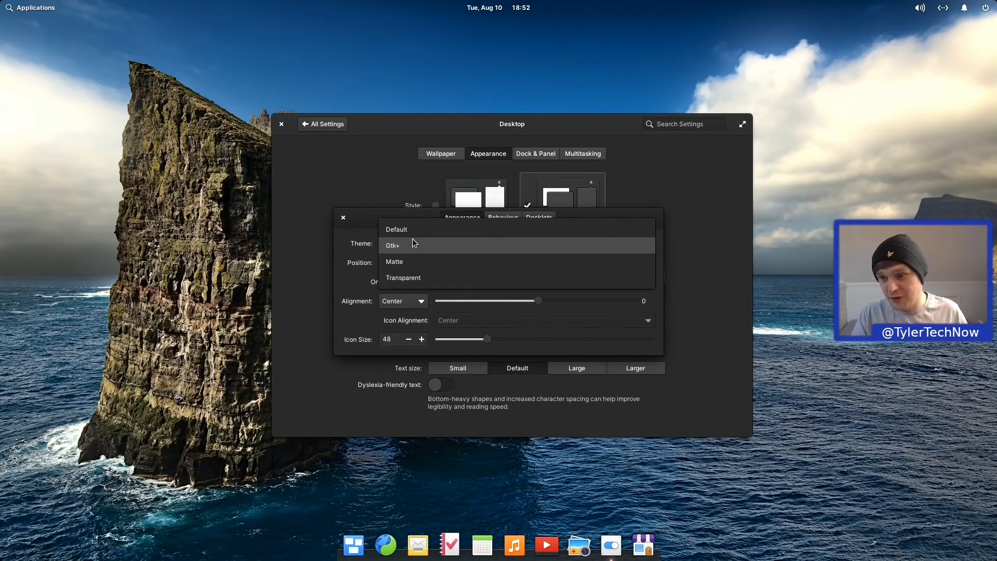
left_click(320, 179)
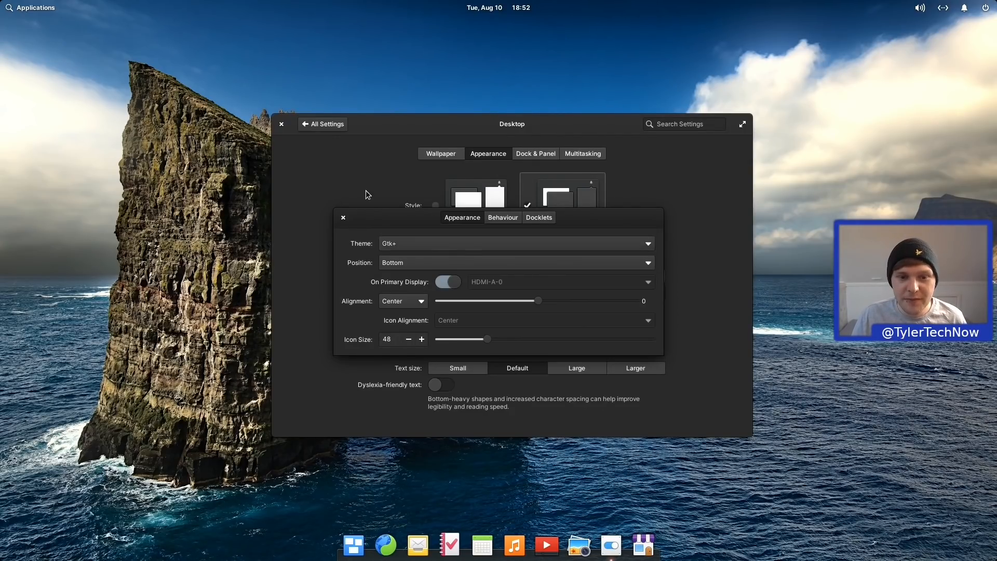
left_click(343, 217)
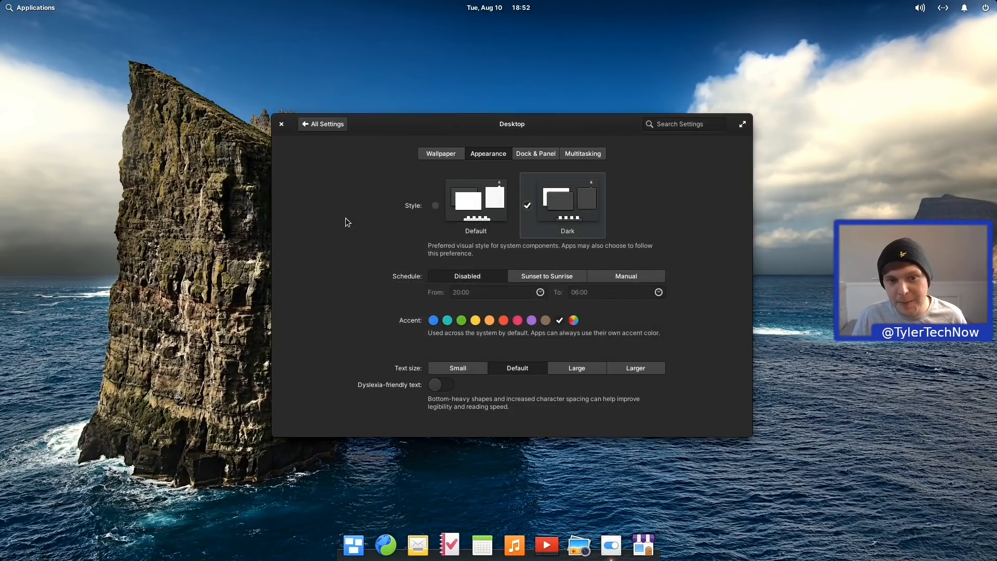
left_click(473, 209)
right_click(515, 544, "ctrl")
left_click(531, 537)
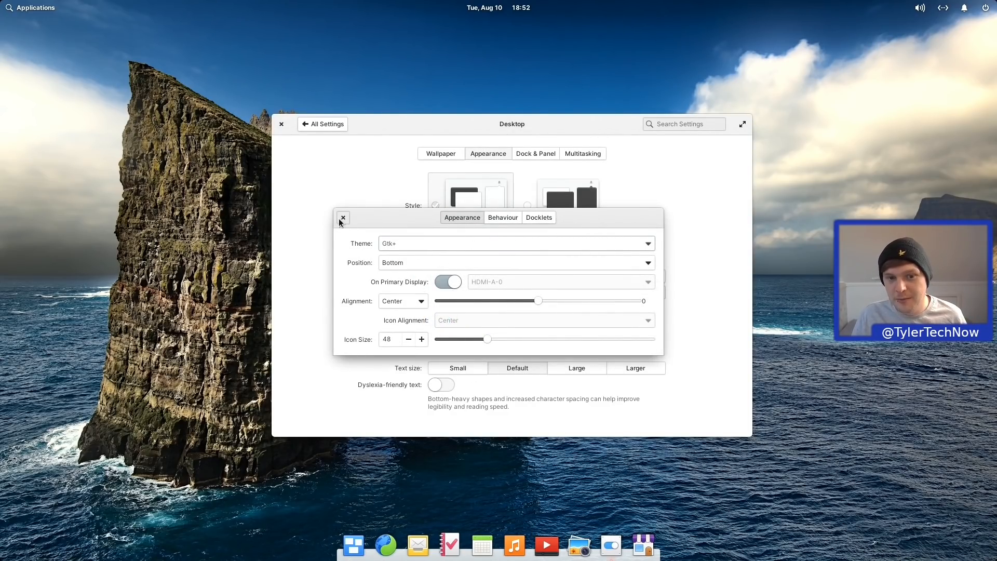
left_click(343, 218)
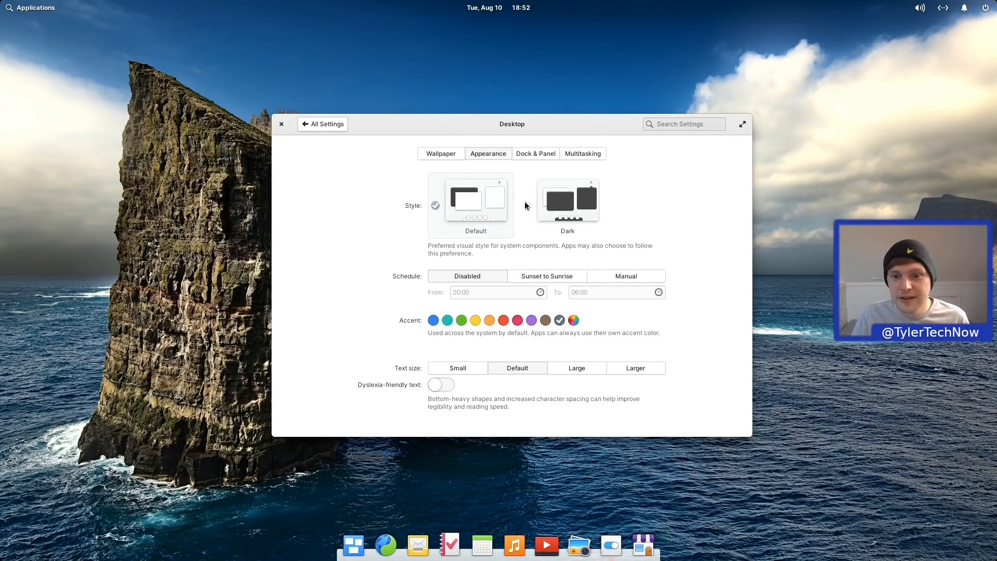
left_click(528, 206)
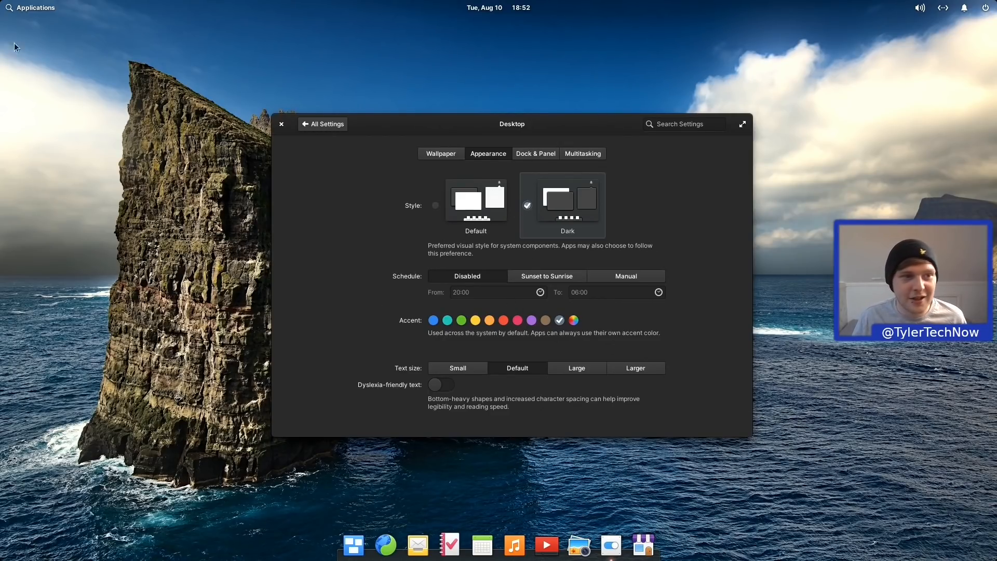
Step: Try the yellow, orange and green accent colours
left_click(51, 11)
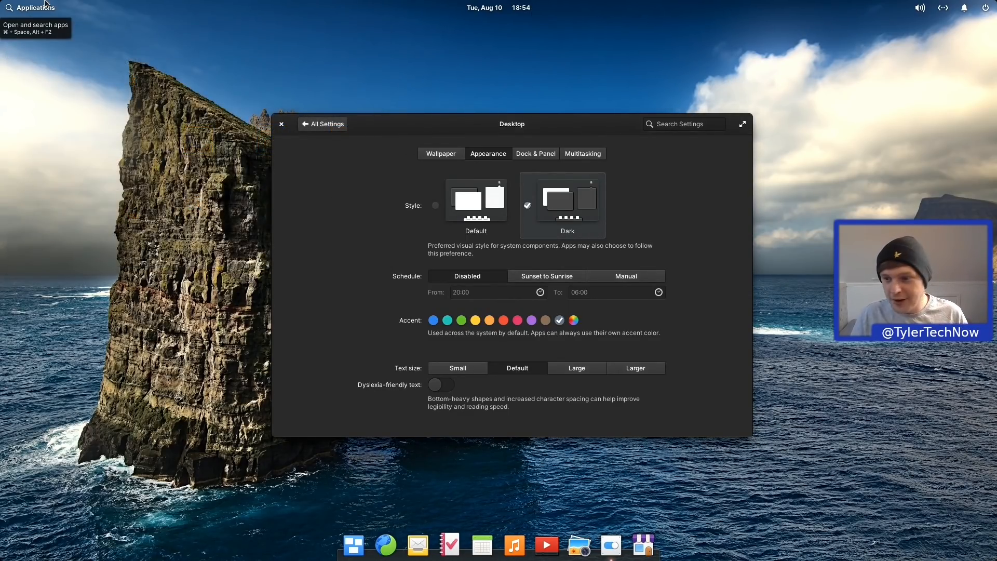
left_click(45, 4)
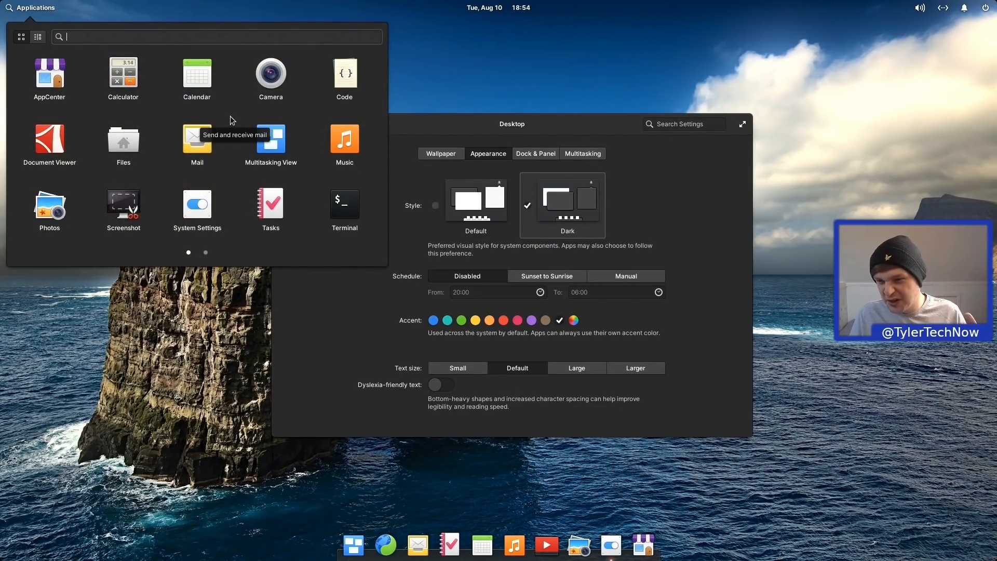
left_click(462, 129)
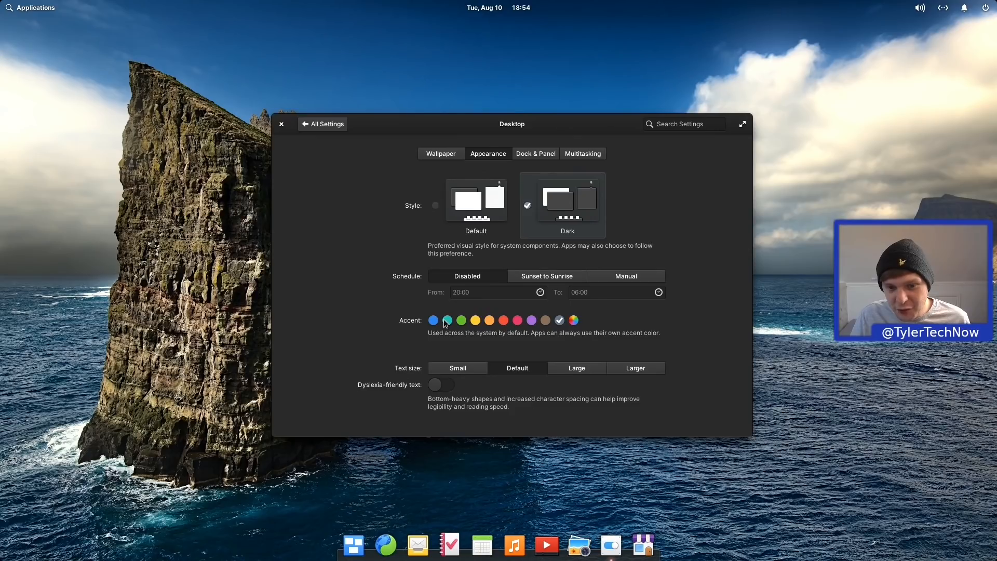
left_click(475, 320)
left_click(488, 321)
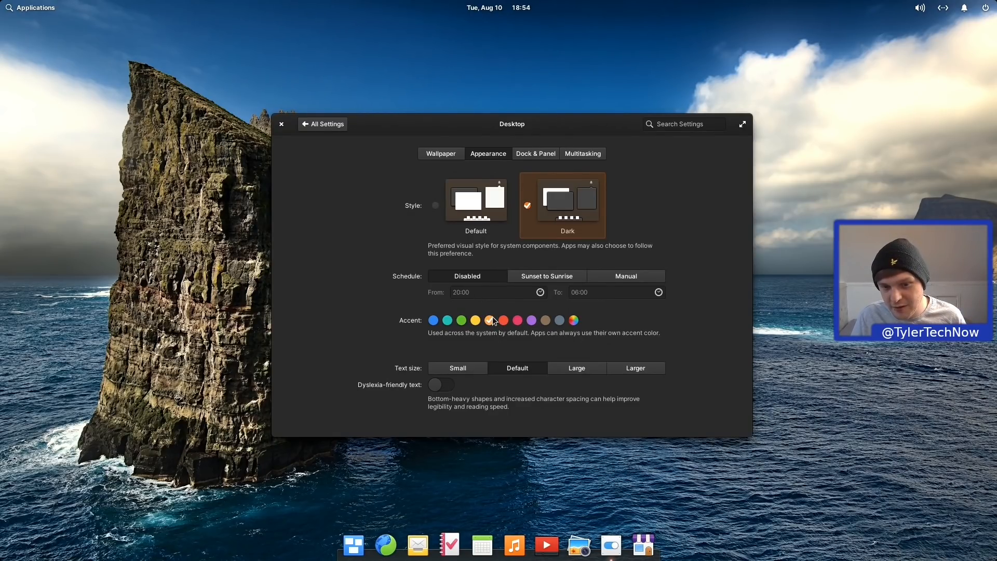
left_click(461, 320)
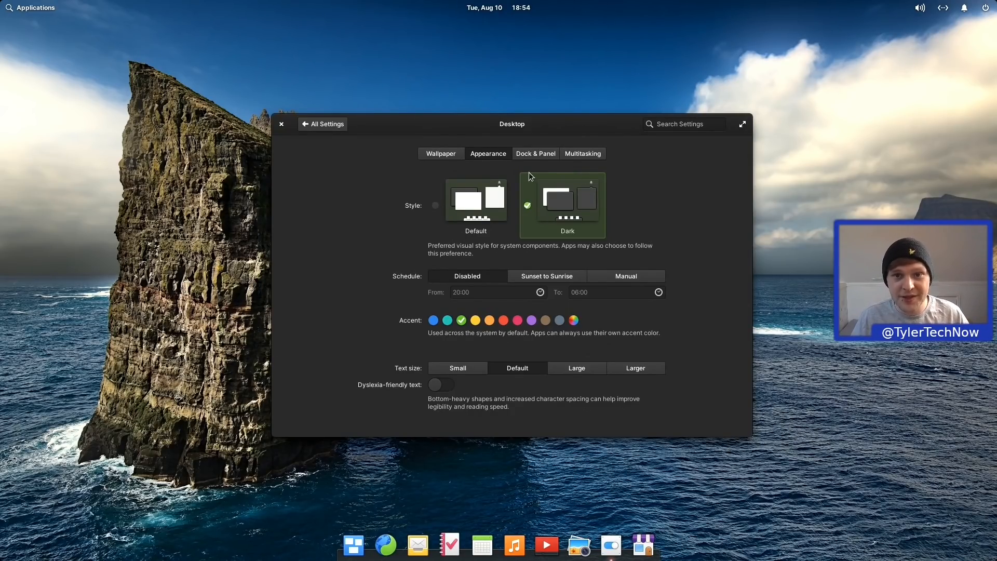
Step: Settle on the purple accent and return the style to the light Default
left_click(46, 13)
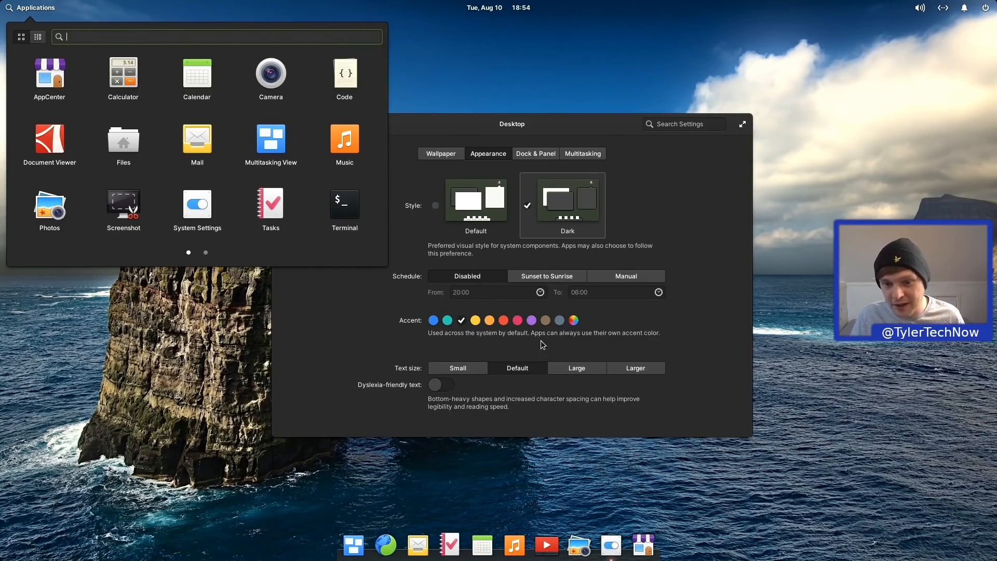
left_click(525, 328)
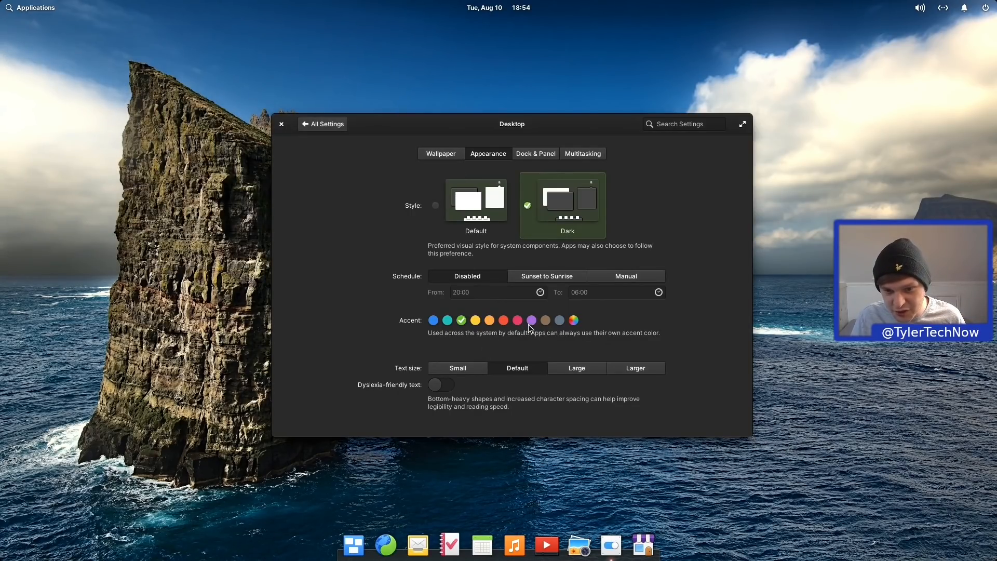
left_click(531, 320)
left_click(9, 7)
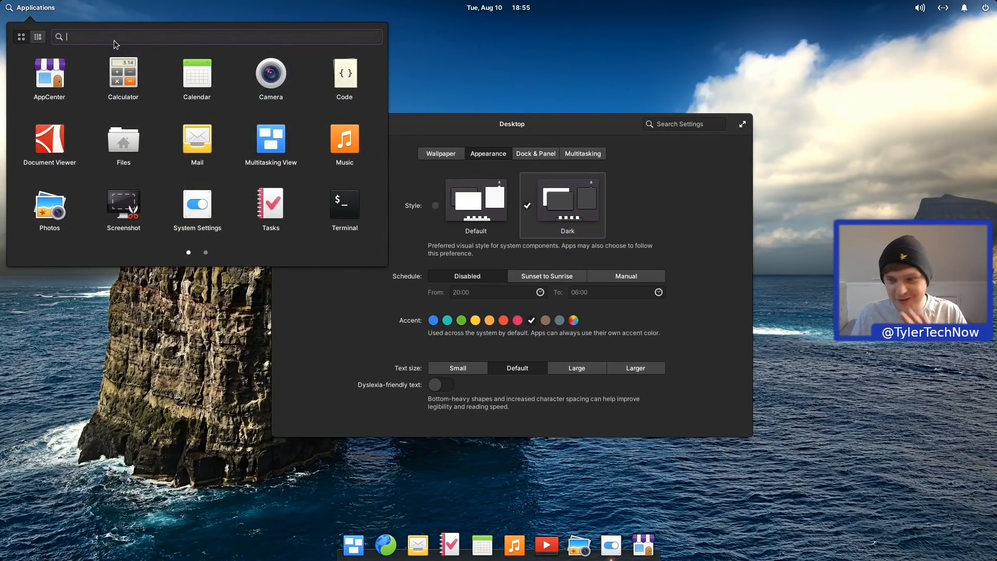
left_click(299, 295)
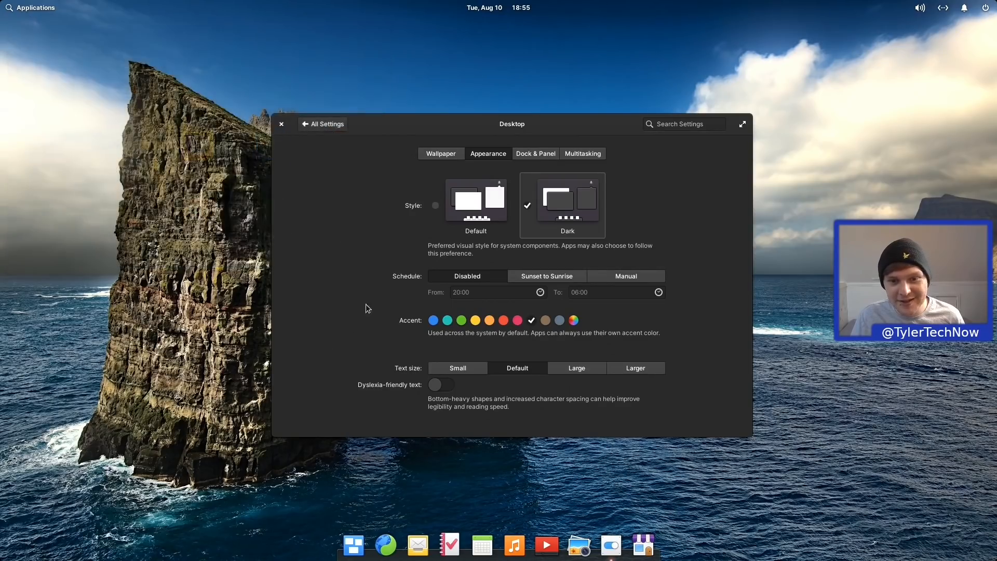
left_click(445, 205)
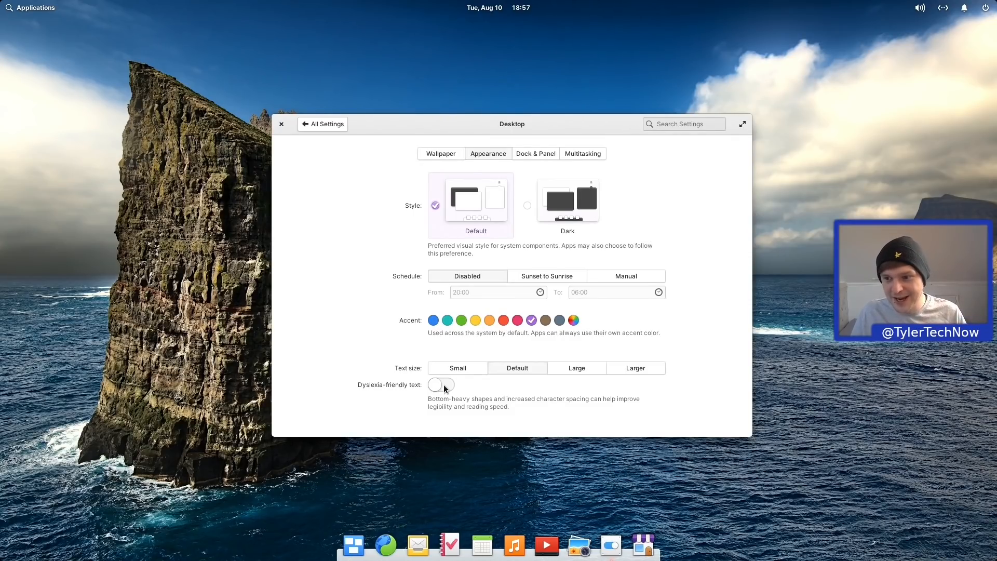
Step: Toggle dyslexia-friendly text on and off, then view Dock & Panel and the dock's preferences
left_click(444, 387)
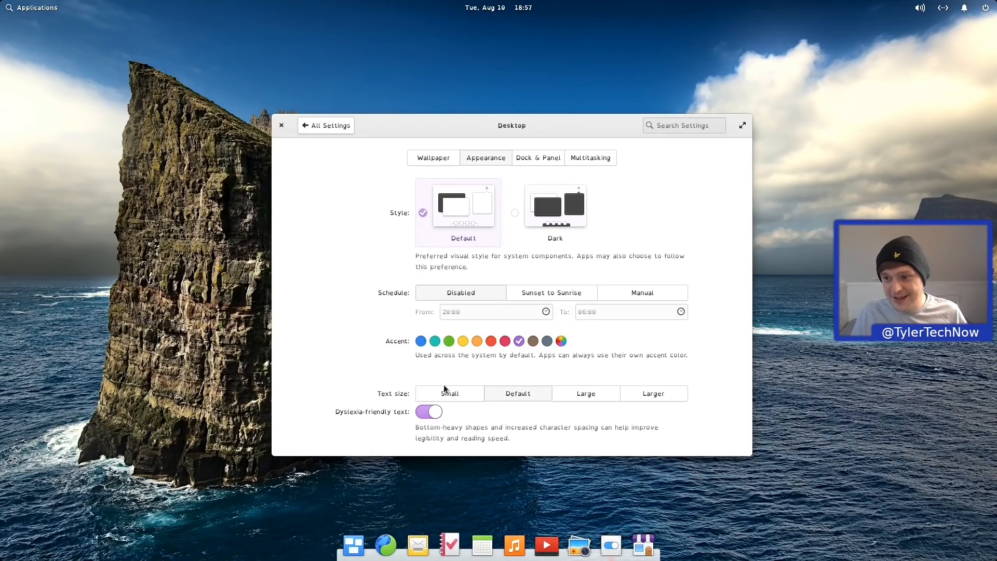
left_click(434, 412)
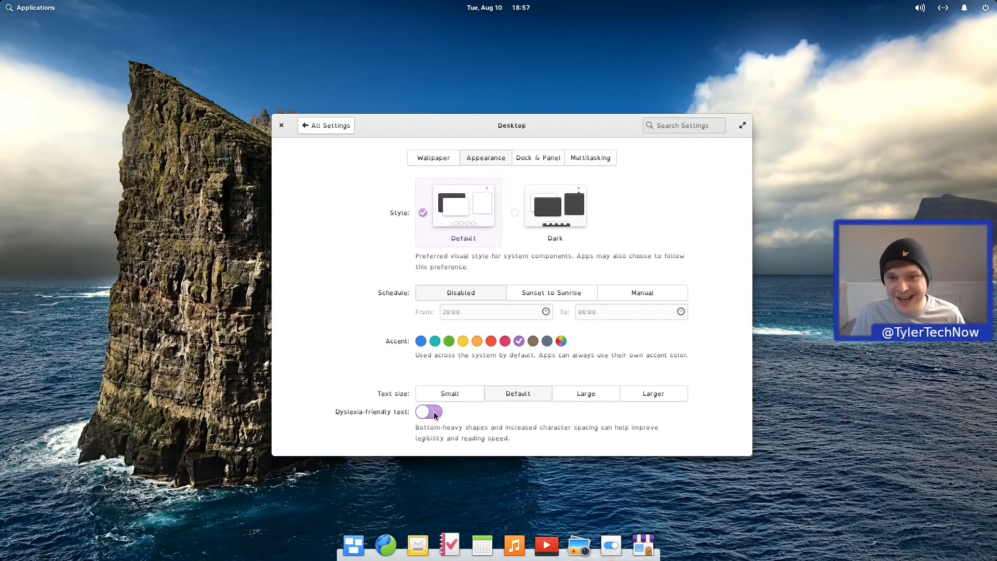
left_click(539, 155)
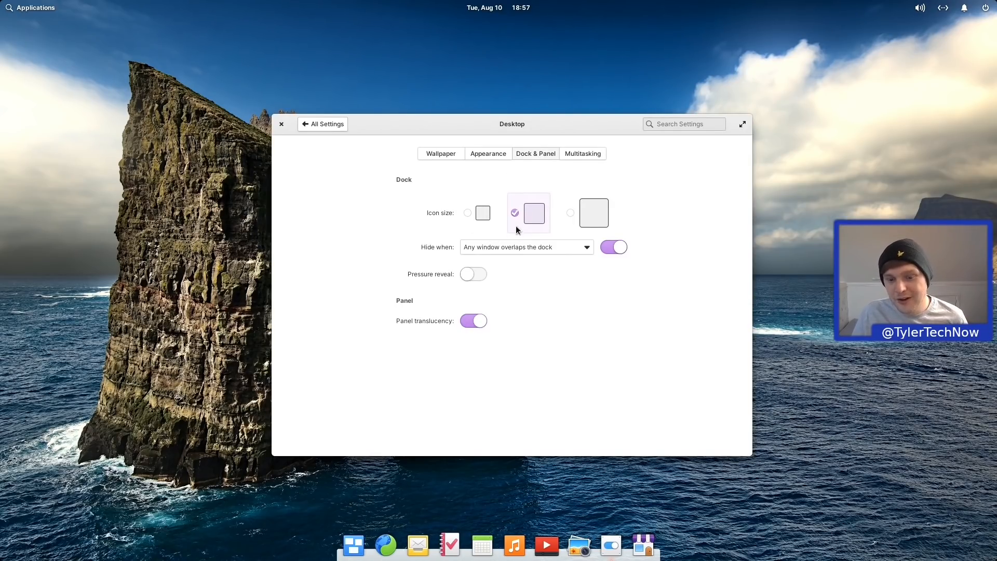
right_click(461, 546)
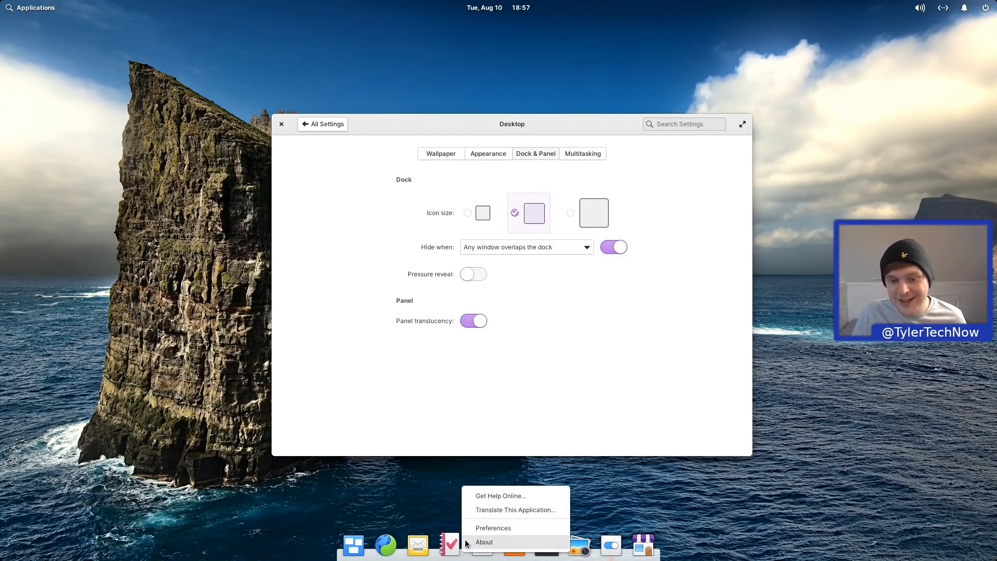
left_click(491, 528)
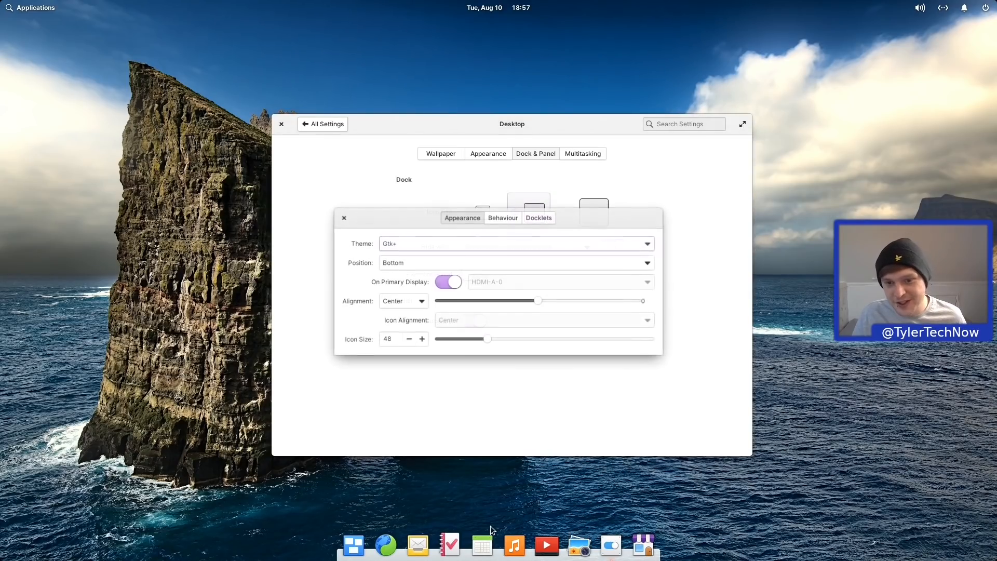
left_click(341, 214)
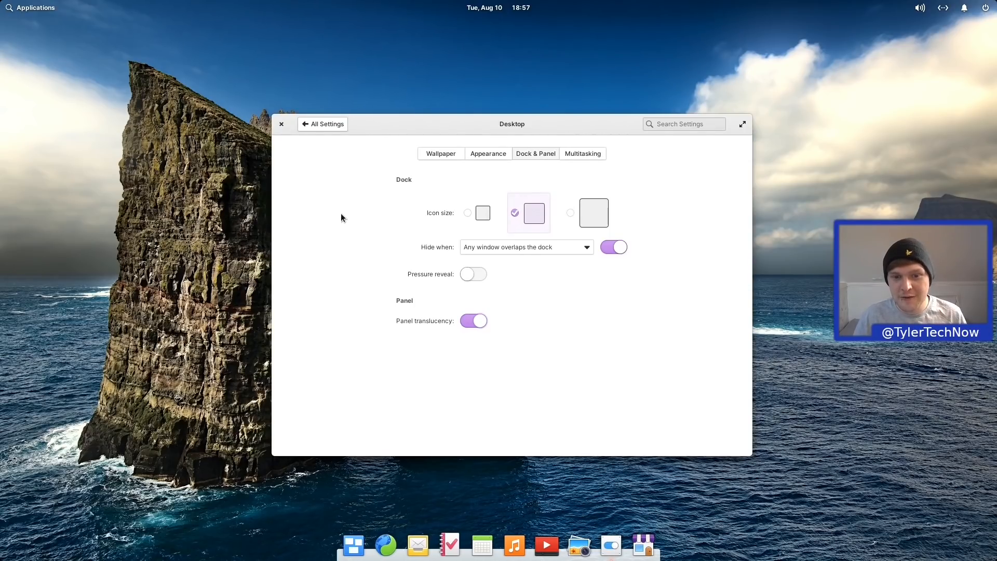
Step: Try small dock icons, then return them to medium size
left_click(467, 213)
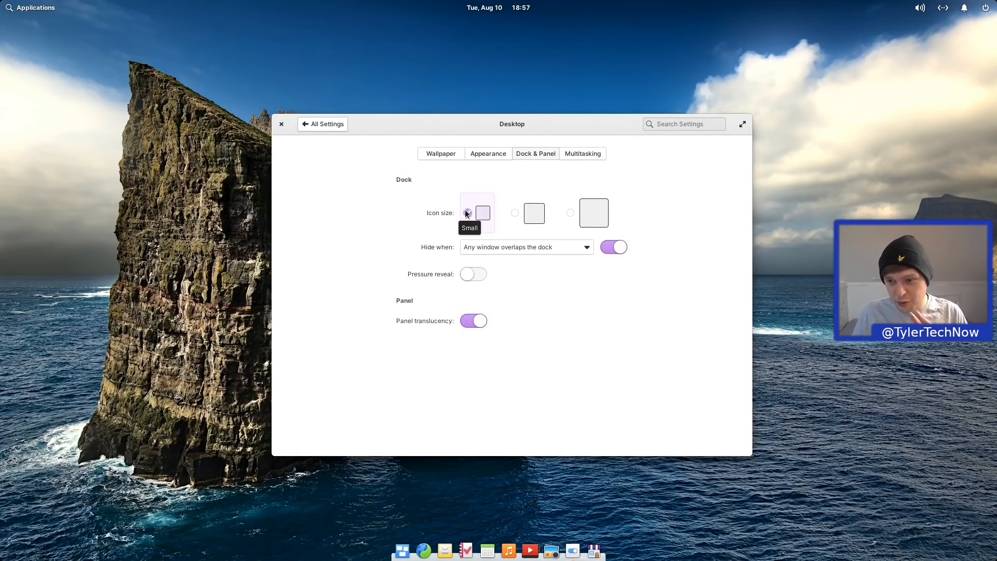
left_click(515, 213)
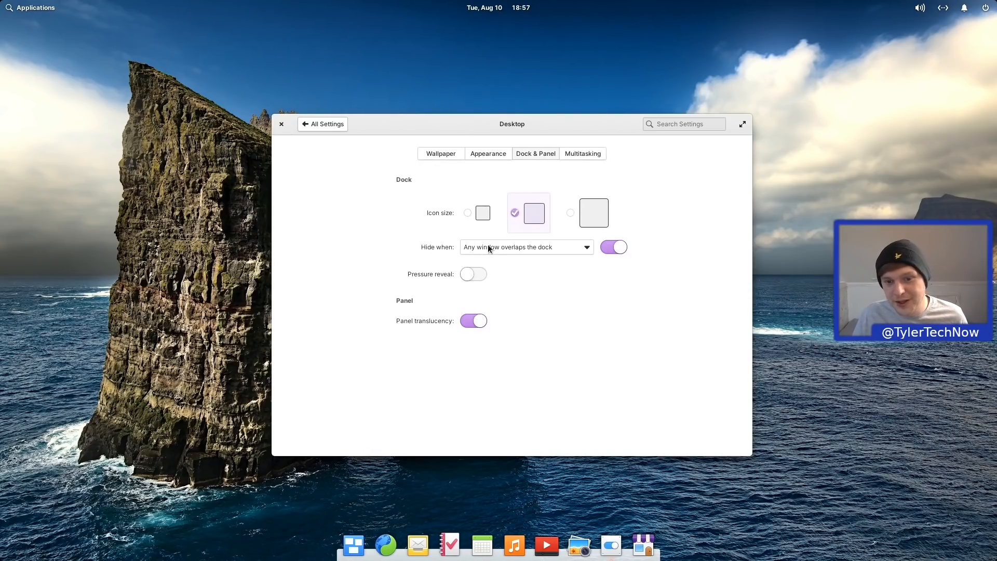
left_click_drag(543, 133, 543, 235)
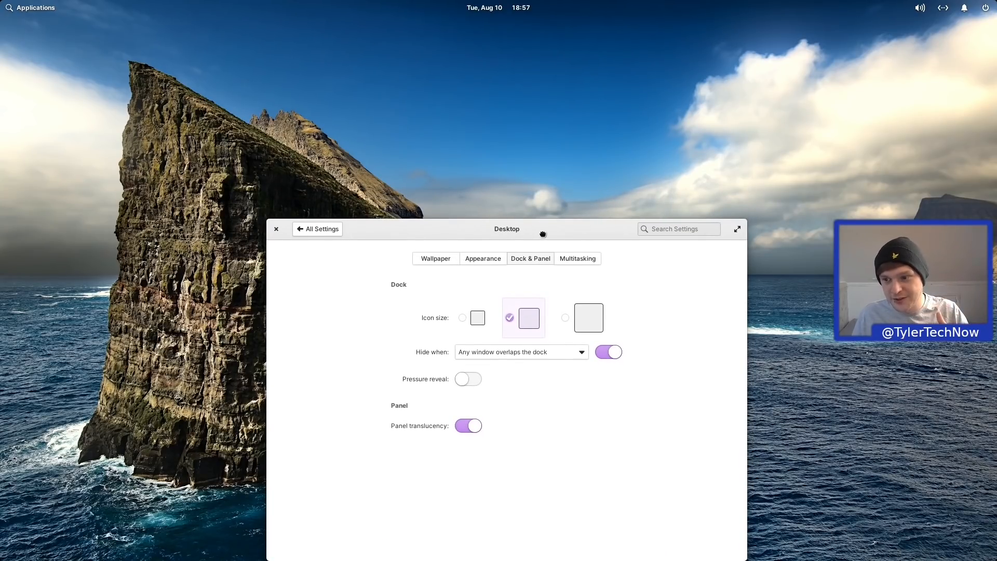
left_click_drag(543, 234, 543, 104)
Step: Check the dock's Hide when choices and toggle Pressure reveal on and off, leaving both unchanged
left_click(547, 224)
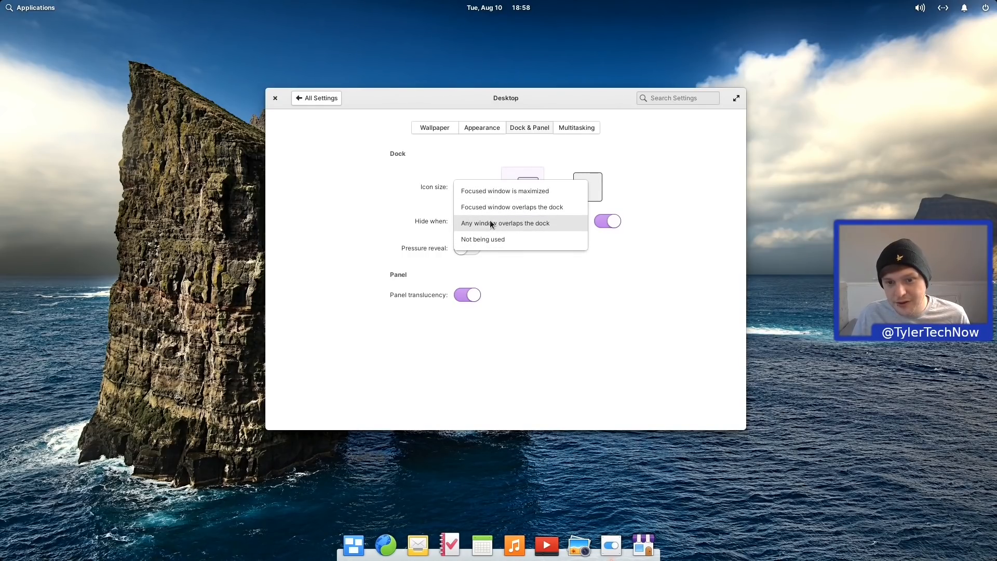
left_click(602, 323)
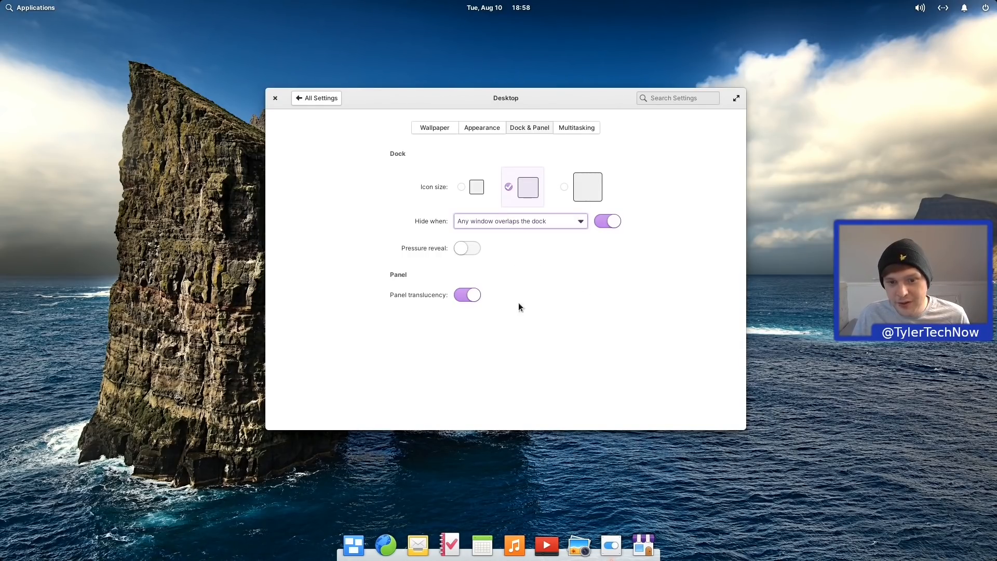
left_click(457, 248)
left_click(458, 248)
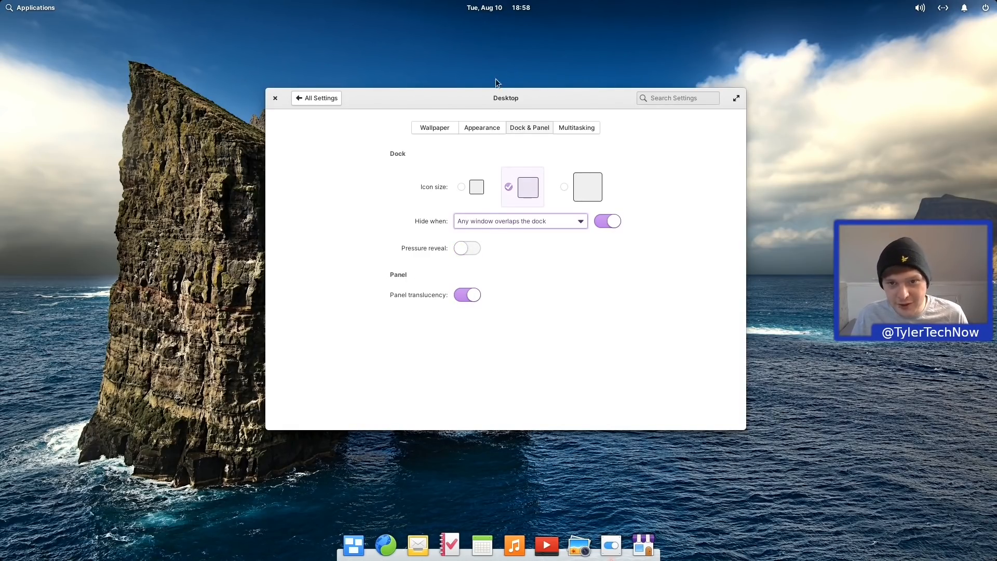
Step: Toggle panel translucency off and back on, then go to Multitasking
double_click(531, 92)
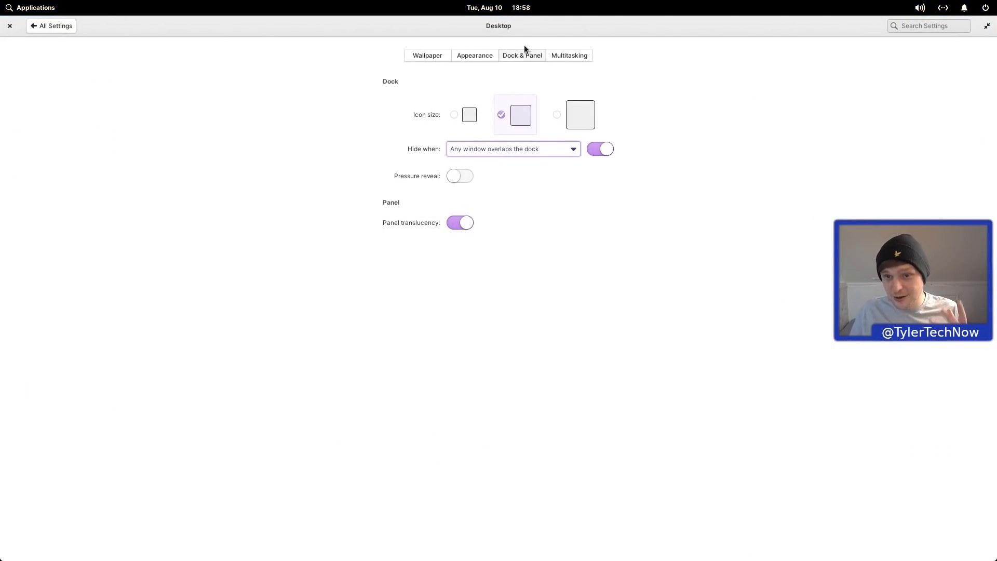
double_click(535, 21)
double_click(511, 99)
double_click(517, 27)
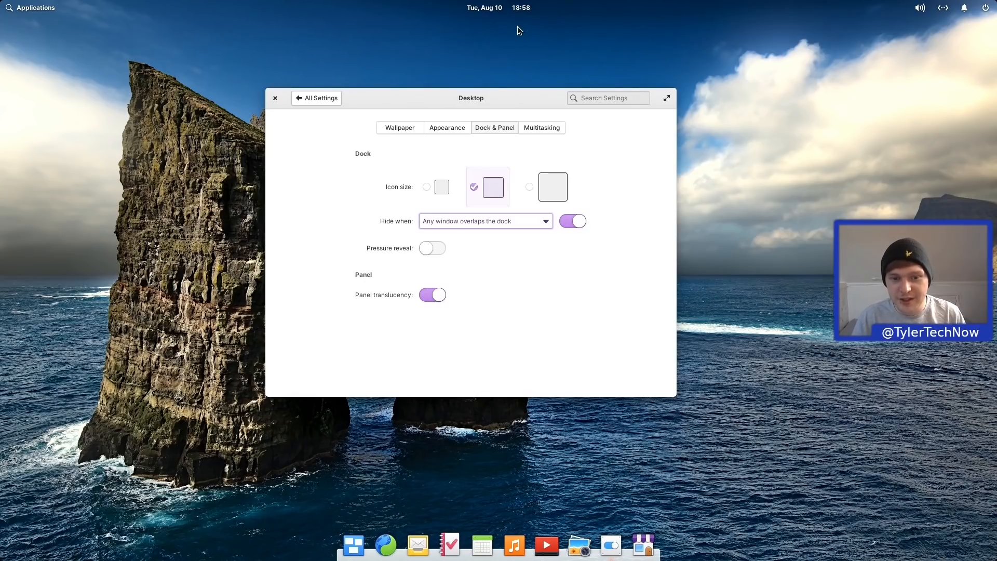
left_click(434, 296)
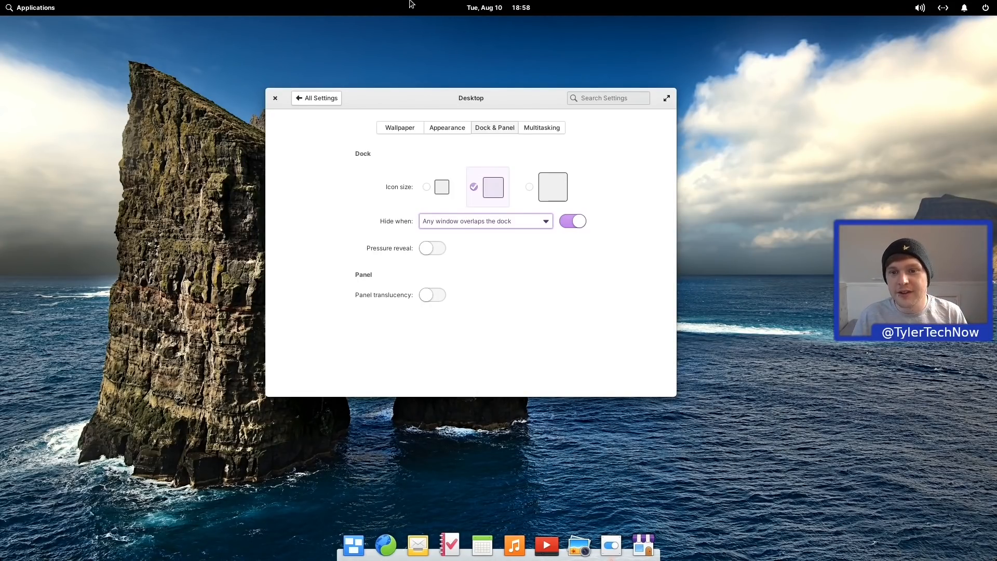
left_click(437, 300)
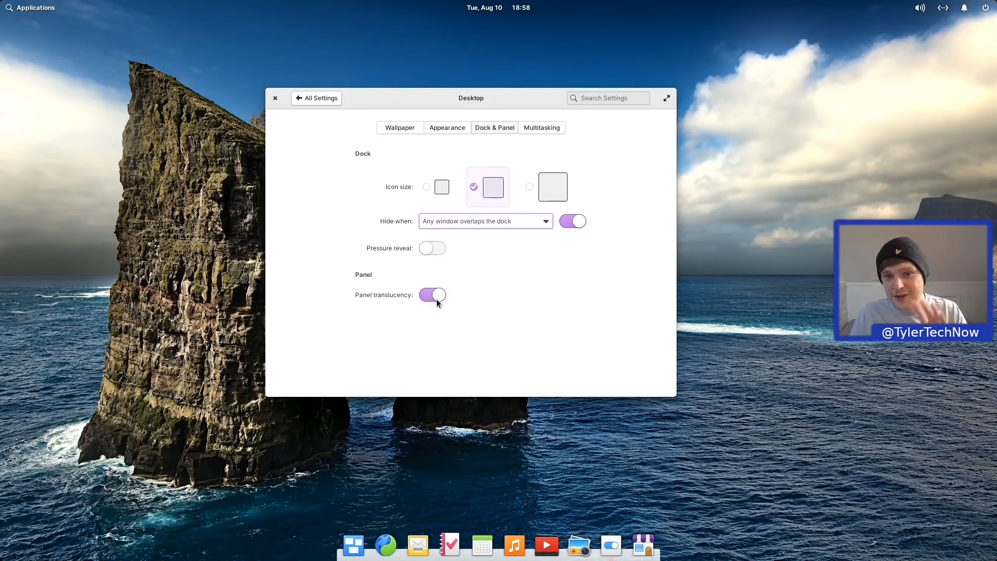
left_click(544, 128)
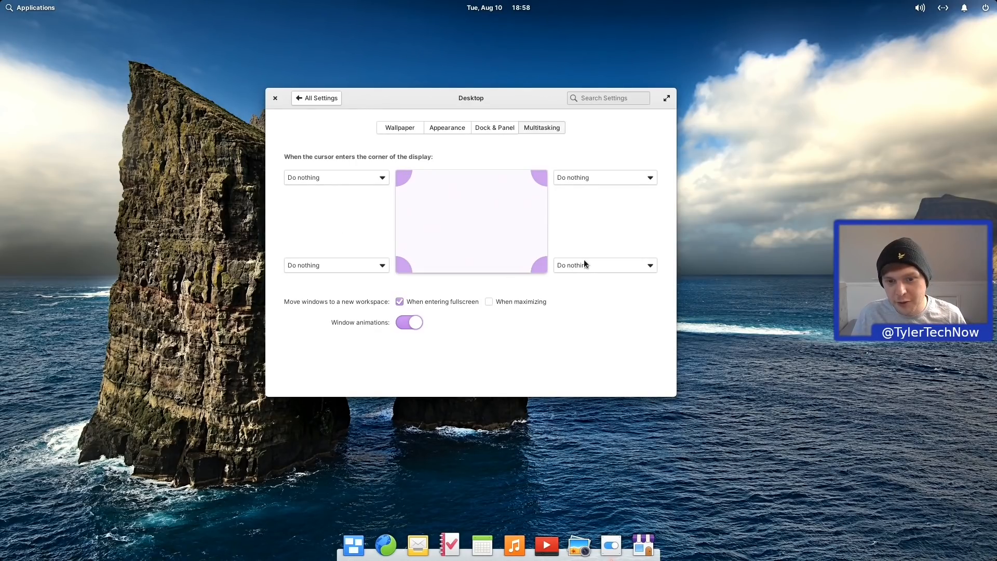
Step: Open a hot-corner dropdown to see its available actions
left_click(344, 180)
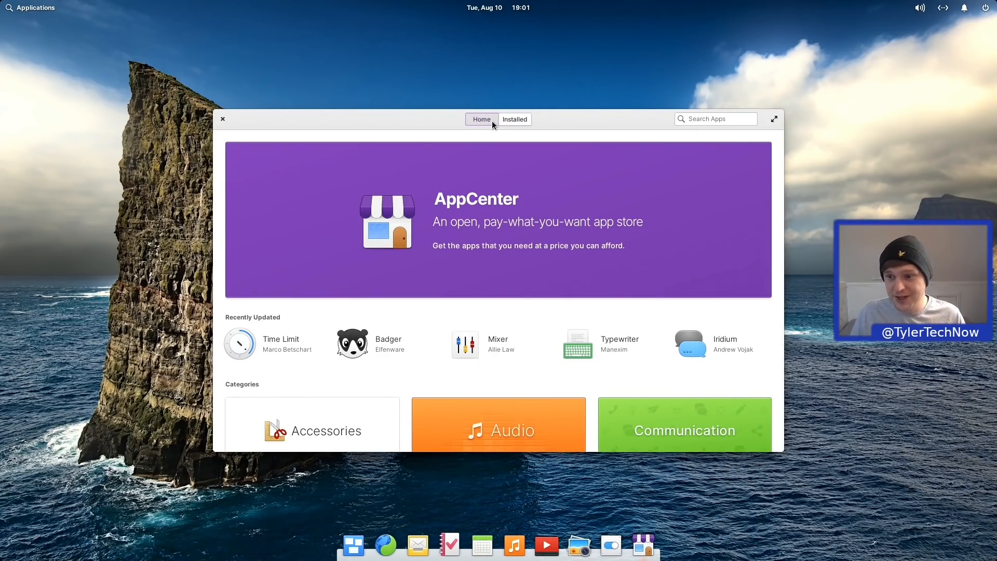
Step: Browse AppCenter's list of installed apps
left_click(514, 119)
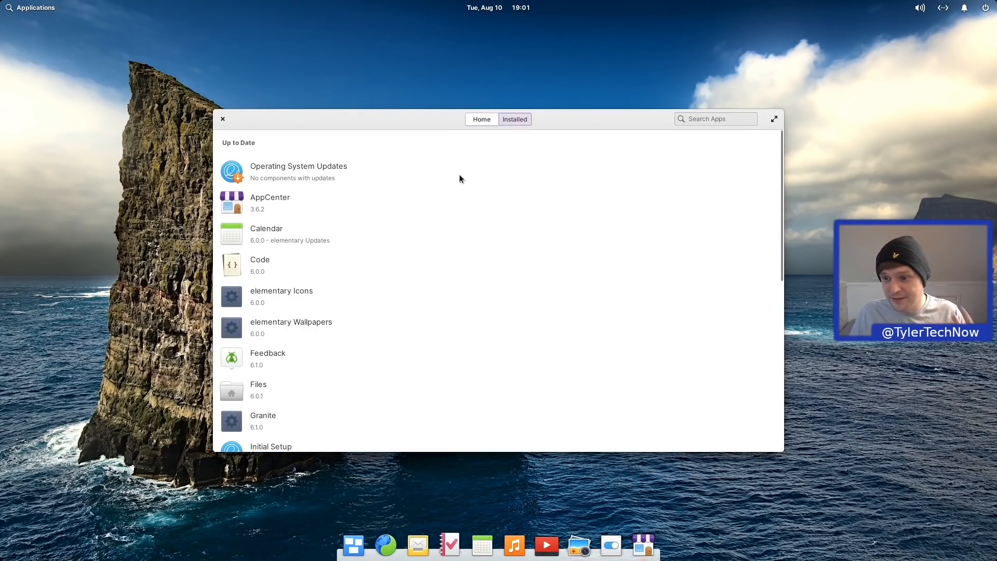
scroll(342, 188, "down", 3)
scroll(379, 228, "up", 3)
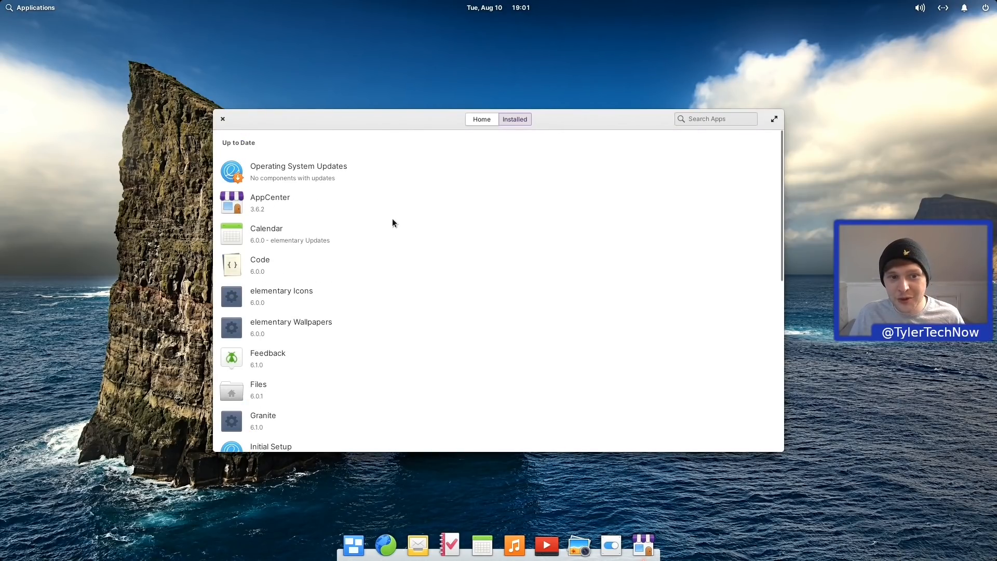
Step: Return to AppCenter Home and open the Office category
left_click(480, 118)
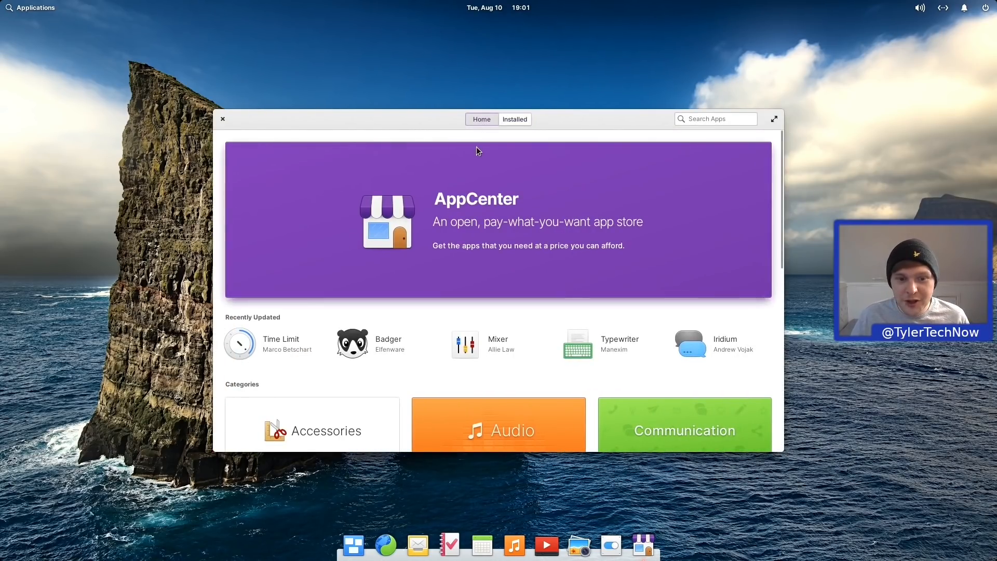
scroll(364, 292, "down", 3)
scroll(354, 265, "down", 4)
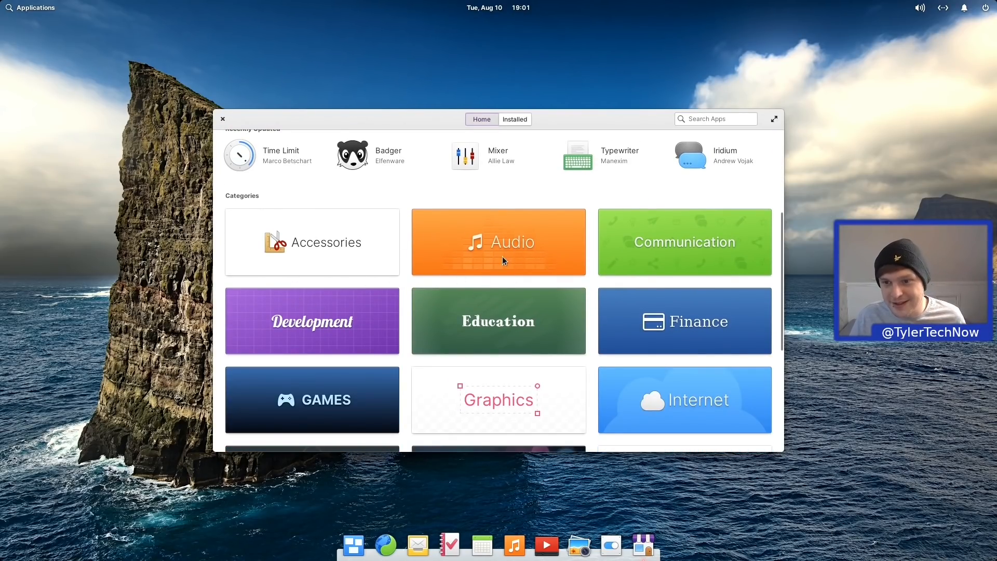
scroll(502, 257, "down", 1)
scroll(505, 254, "down", 3)
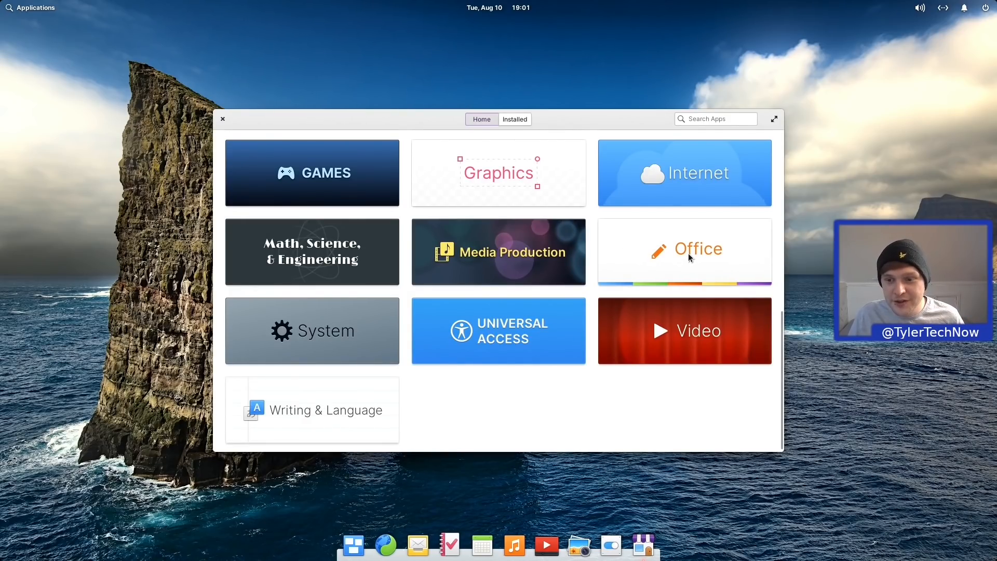
left_click(691, 258)
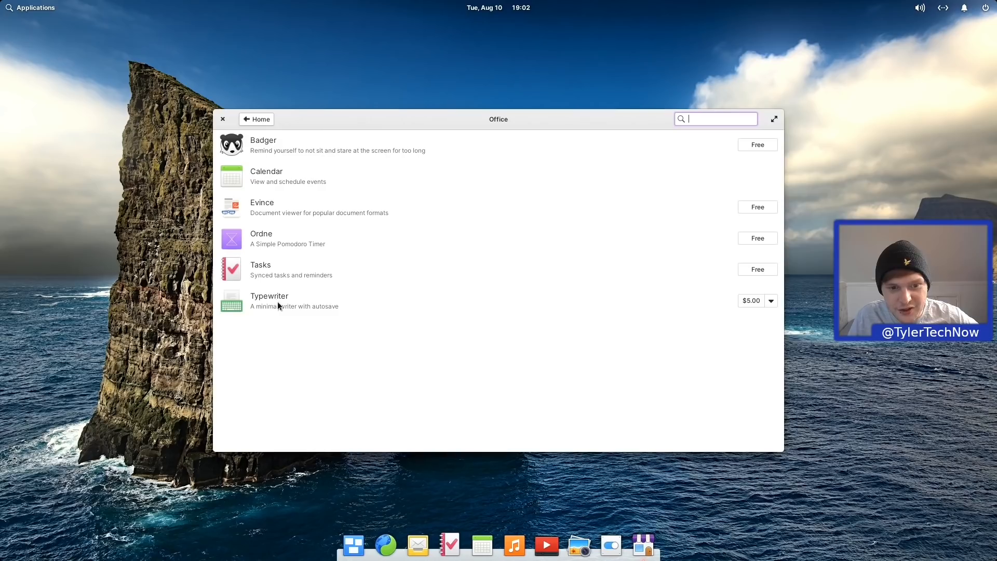
Step: Go back to the category overview and open the Internet category
left_click(264, 124)
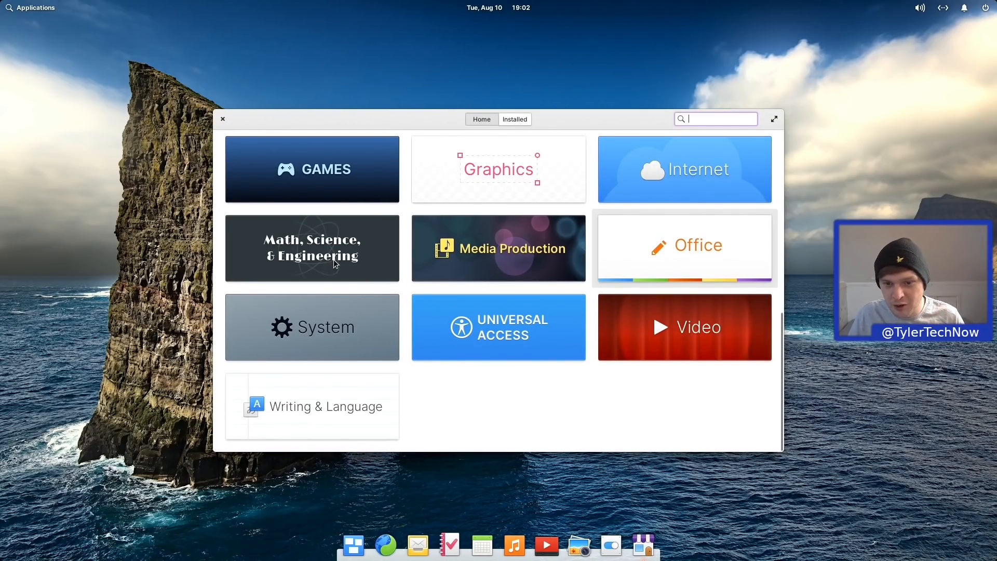
scroll(333, 260, "up", 5)
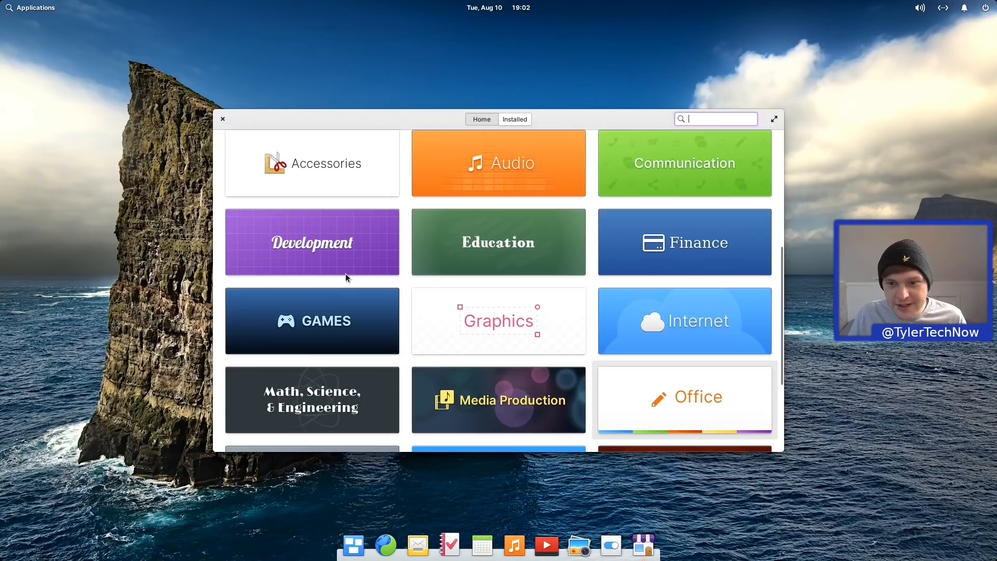
scroll(346, 277, "down", 3)
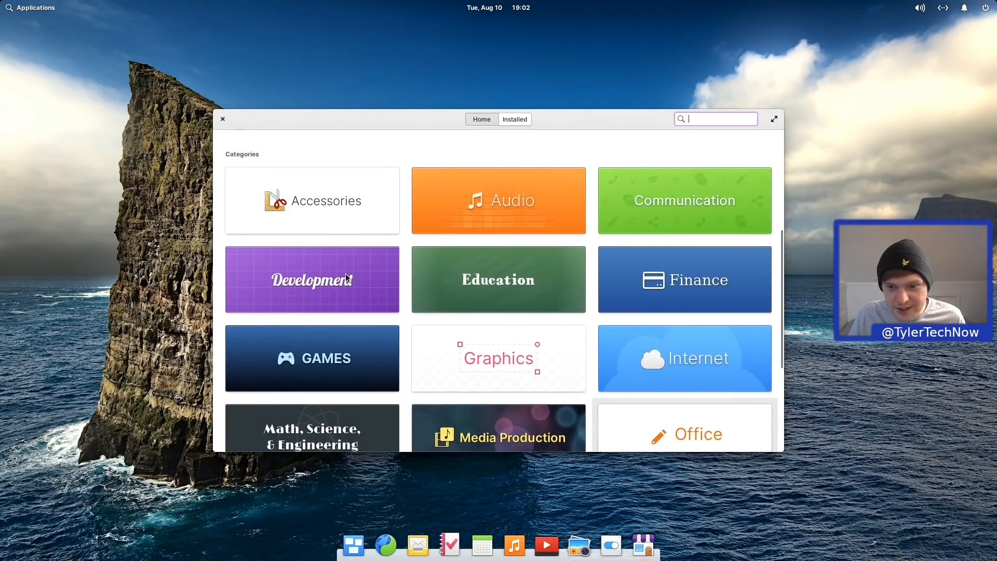
scroll(495, 289, "down", 4)
left_click(692, 260)
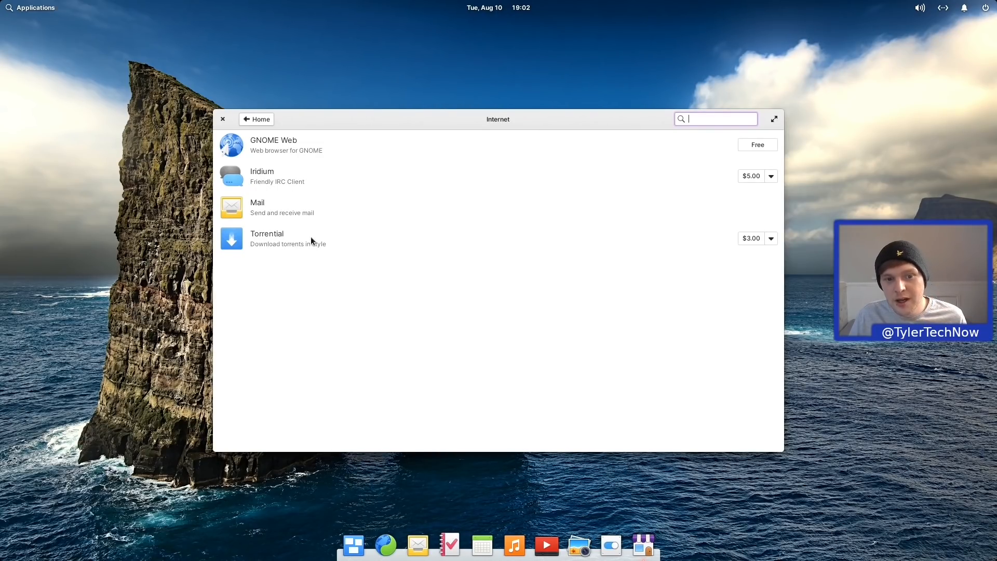
Step: Lower Torrential's $3.00 price to zero and install it for free
left_click(771, 238)
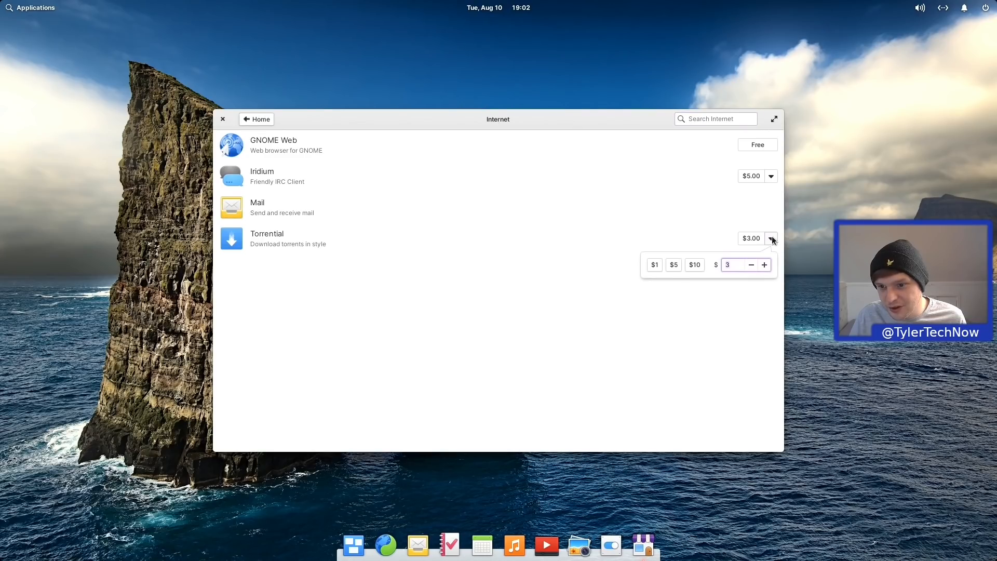
left_click(751, 264)
left_click(752, 264)
left_click(752, 265)
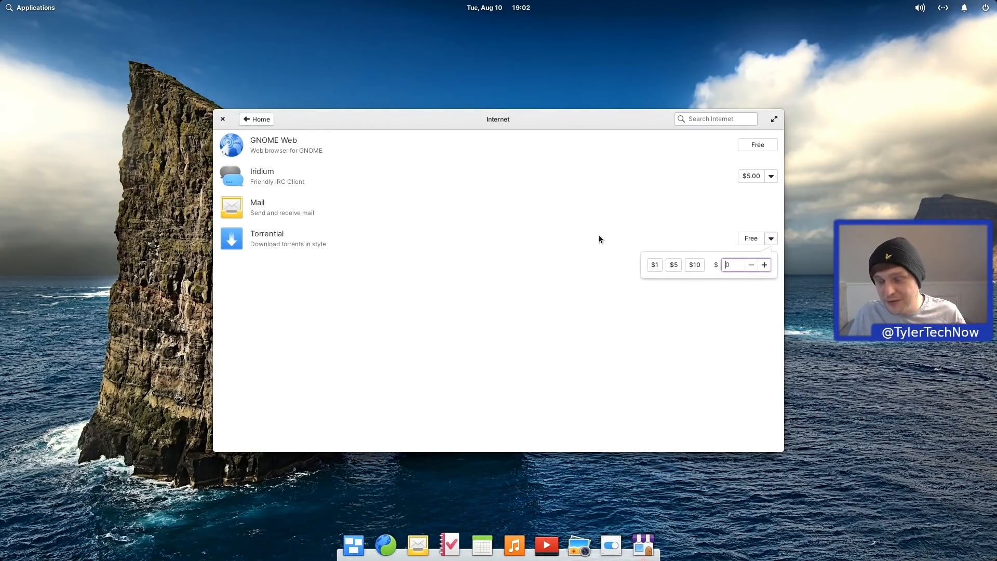
left_click(581, 263)
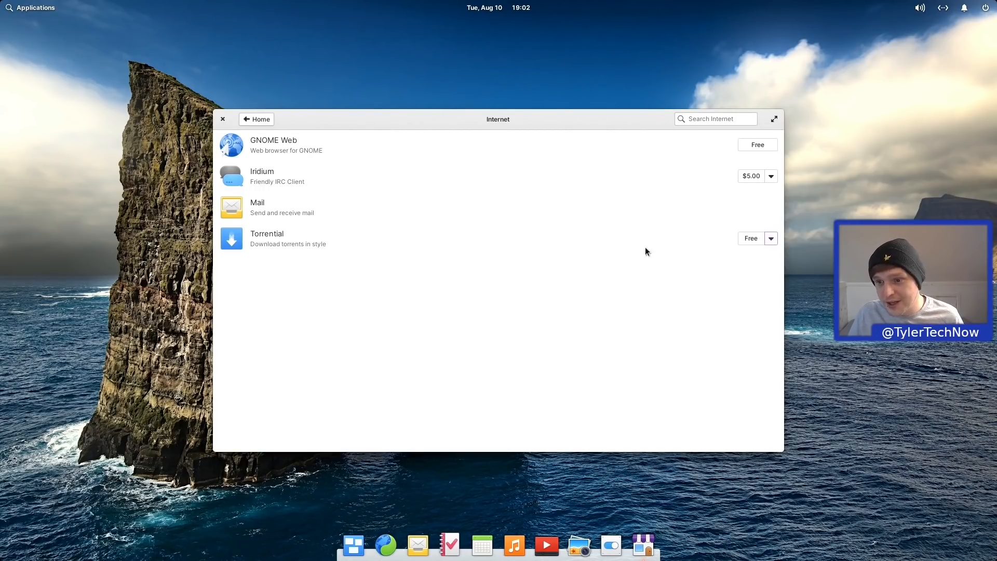
left_click(754, 240)
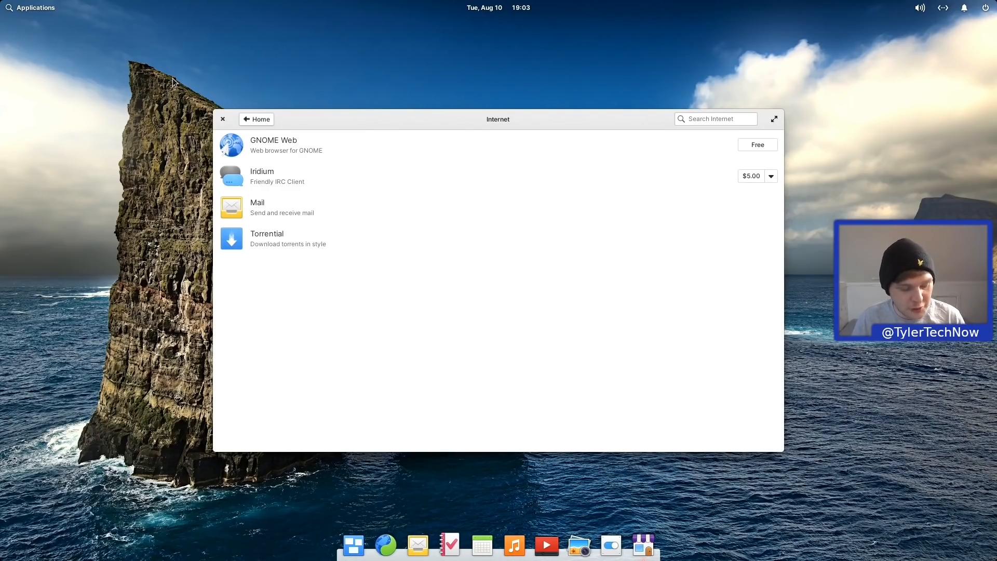
Step: Search 'torr' to launch Torrential, then open System Settings from the dock
key("super")
type("torr")
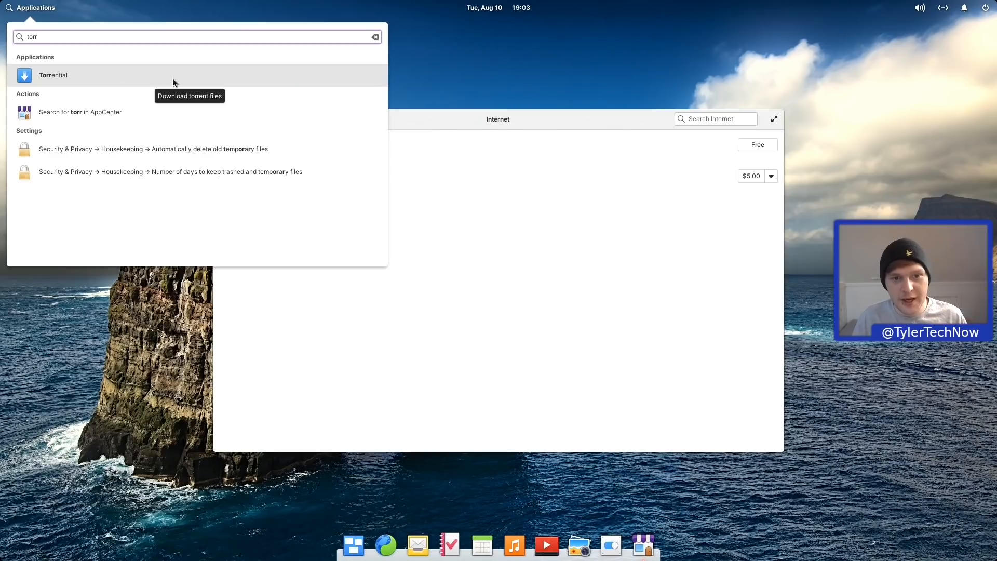
left_click(172, 78)
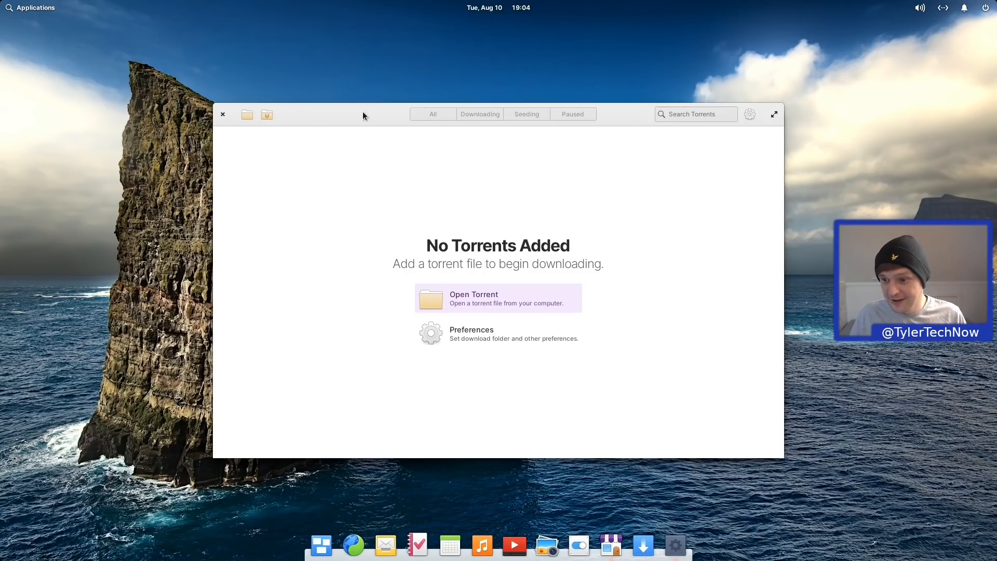
left_click_drag(360, 112, 391, 119)
left_click(584, 546)
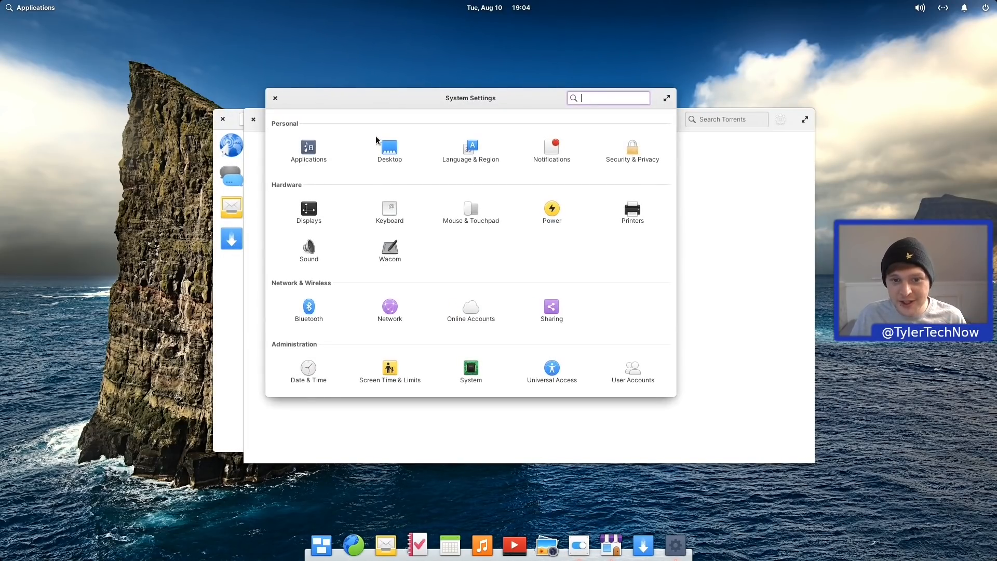
Step: Choose the Dark style under Desktop > Appearance and move the settings window off Torrential
left_click(390, 148)
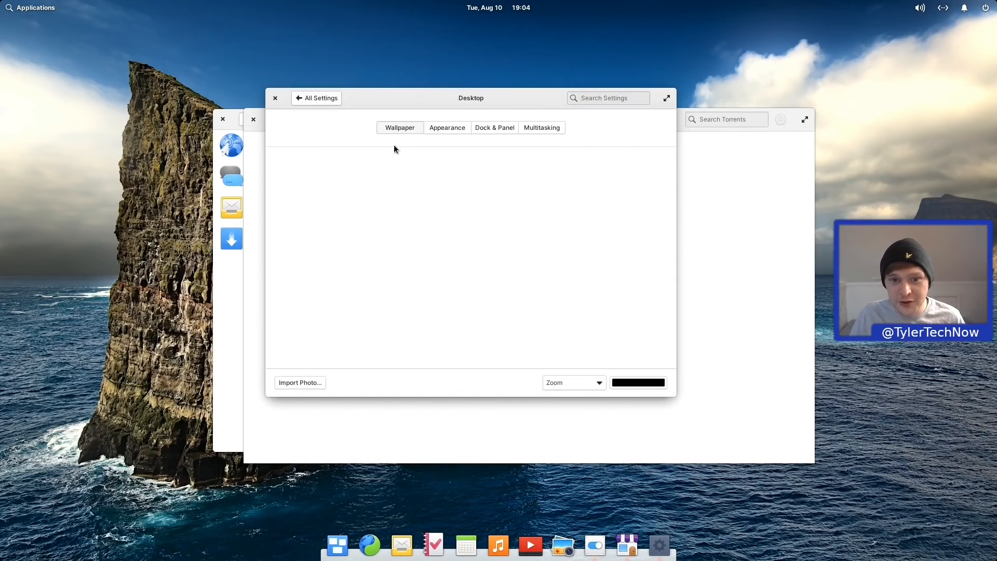
left_click(454, 130)
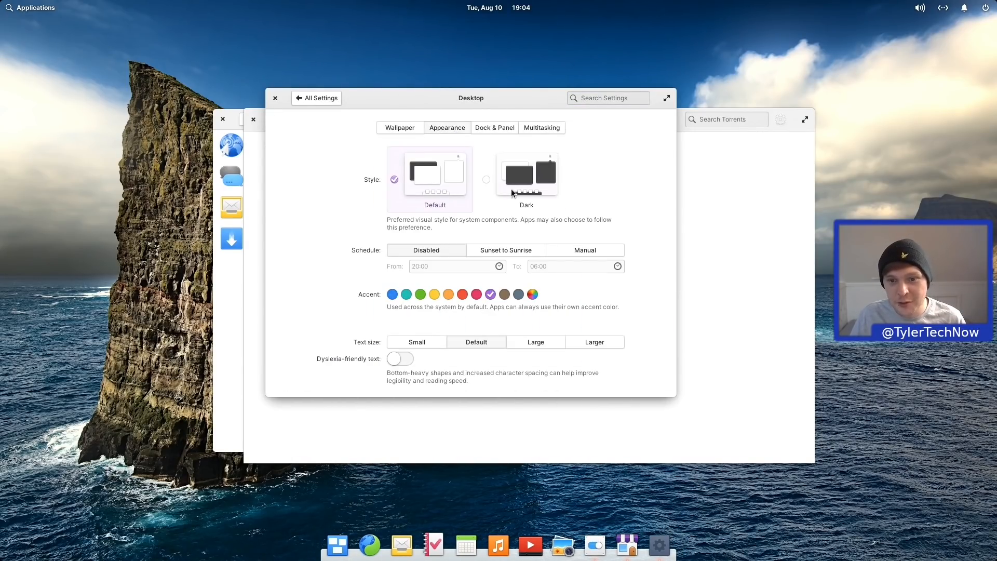
left_click(514, 194)
left_click_drag(440, 103, 427, 194)
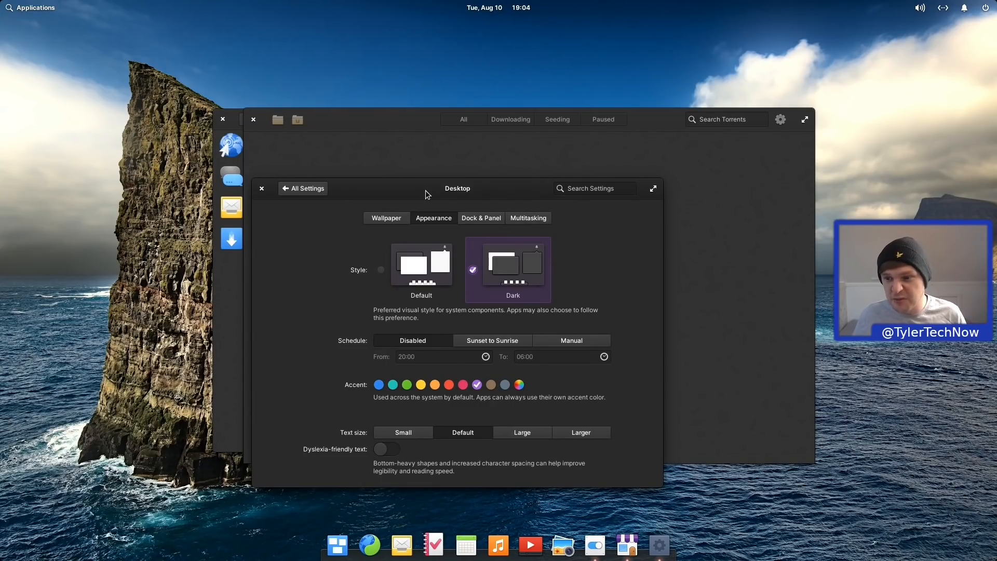
Step: Open a Terminal with Super+T and run 'flatpak list'
key("super+t")
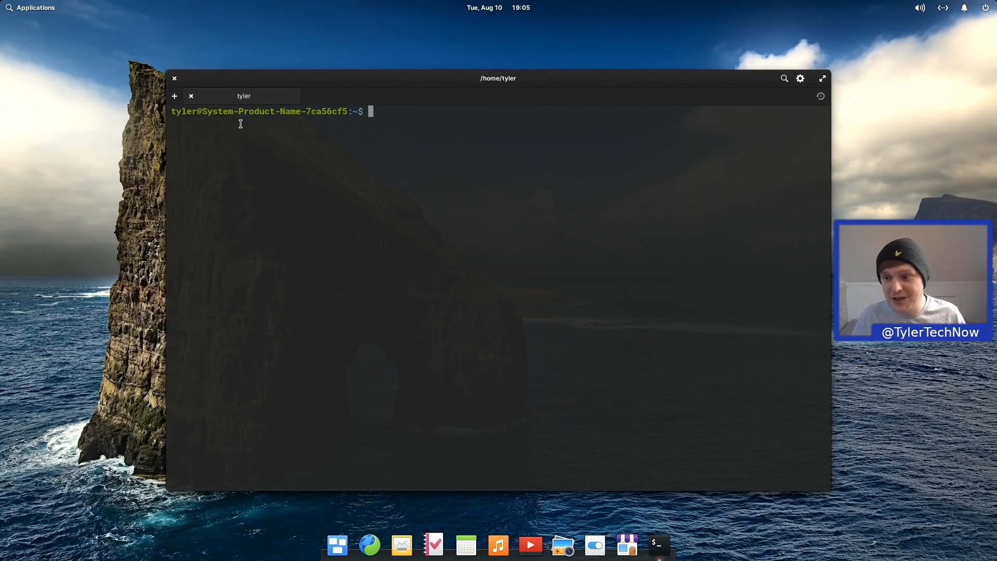
type("flatpak list")
key("Return")
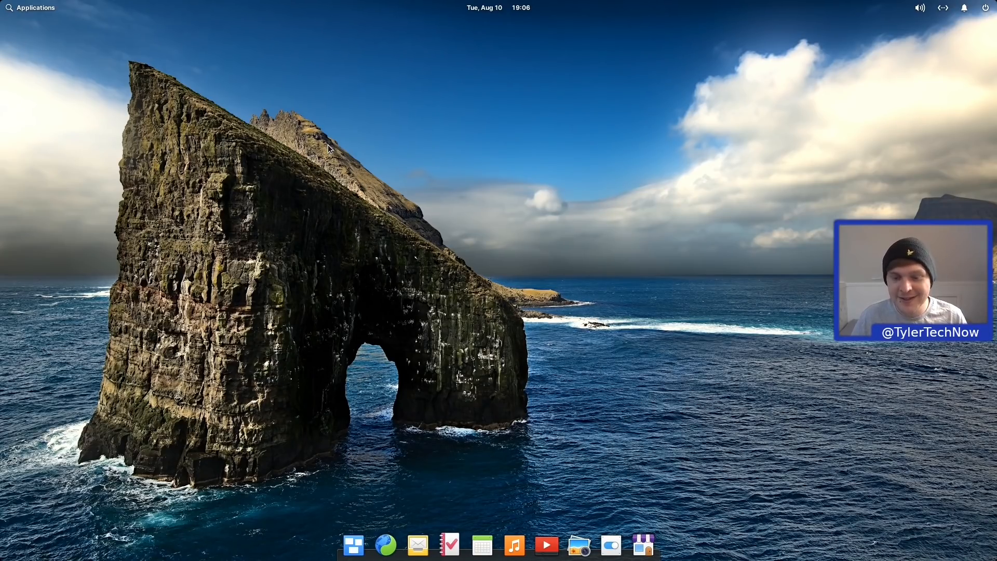
Step: Open System Settings' Applications page, passing Startup, to the Permissions tab listing Flatpak apps
left_click(611, 543)
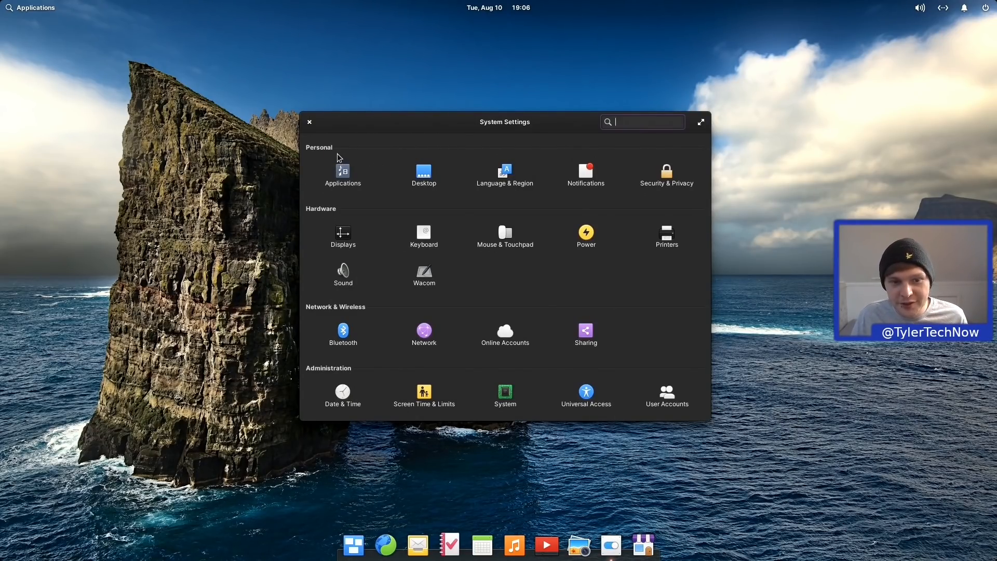
left_click(343, 175)
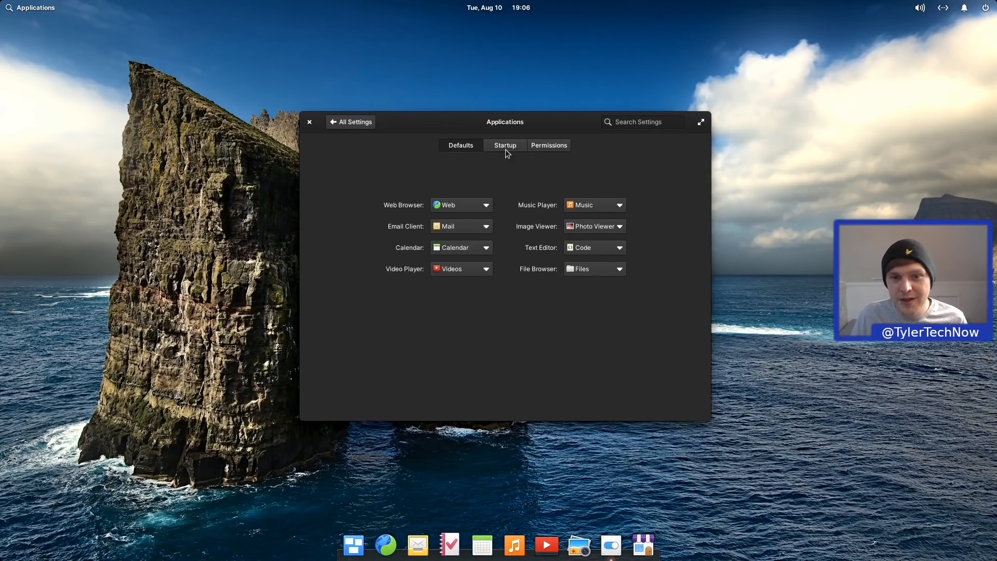
left_click(490, 146)
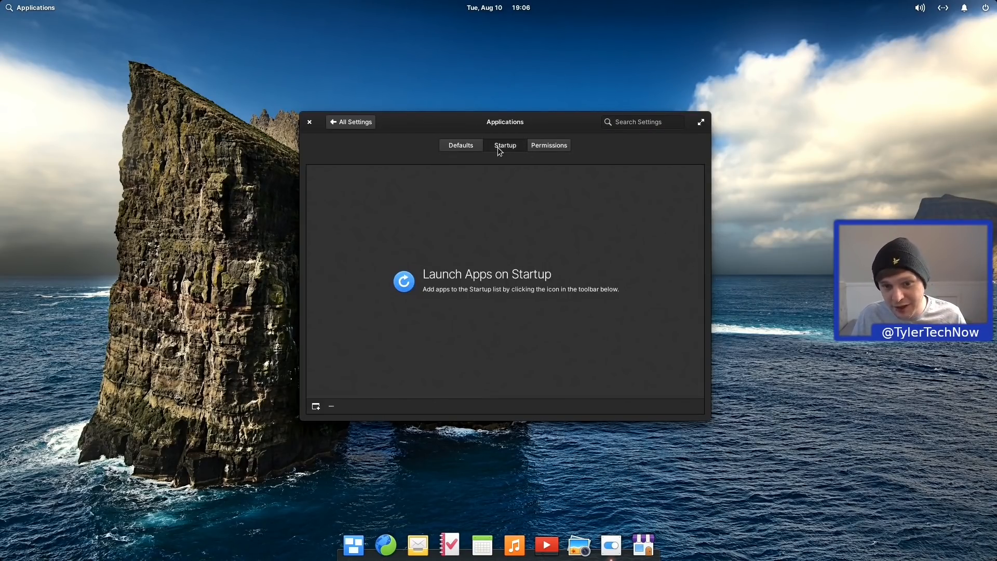
left_click(547, 147)
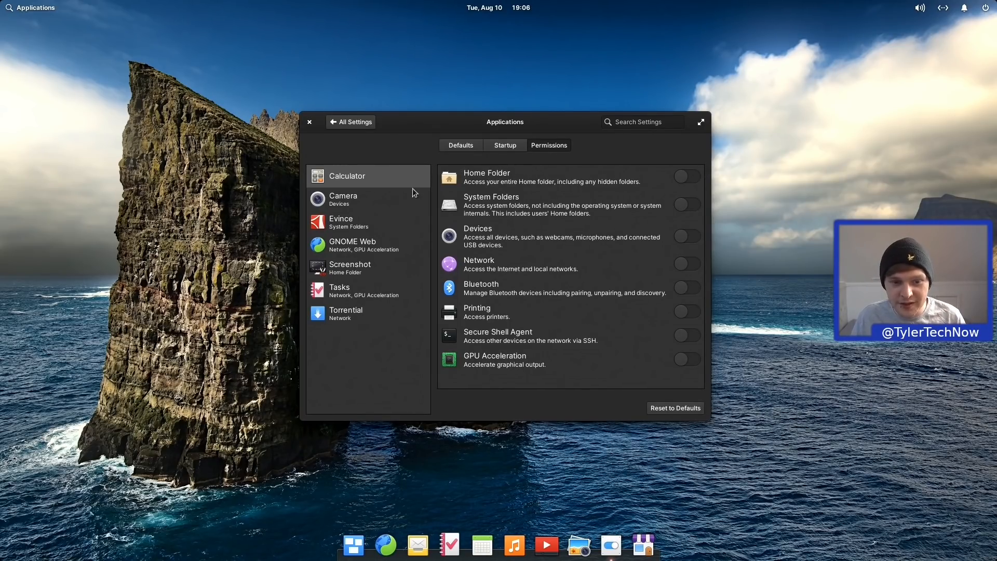
left_click(346, 317)
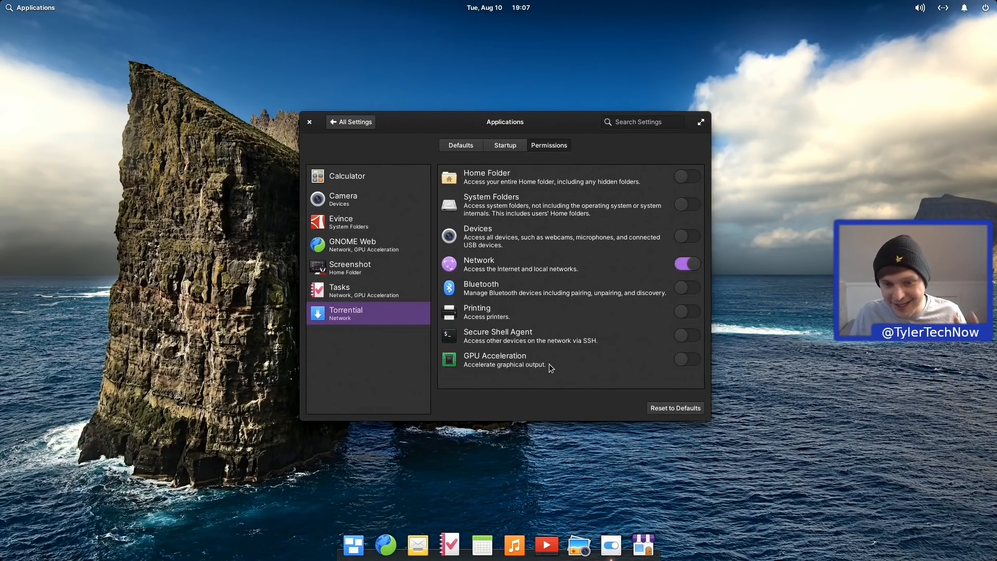
left_click(407, 295)
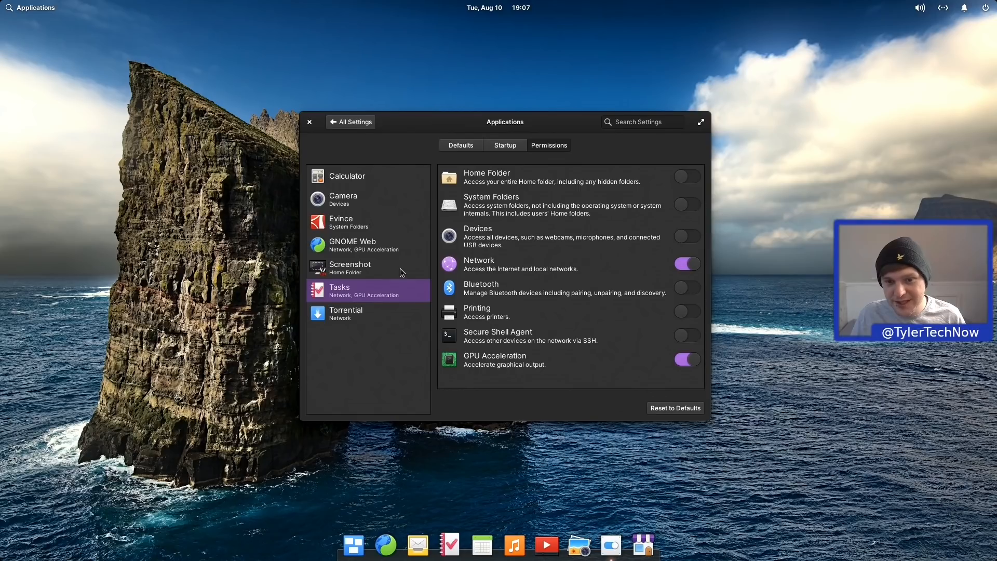
left_click(401, 269)
left_click(408, 288)
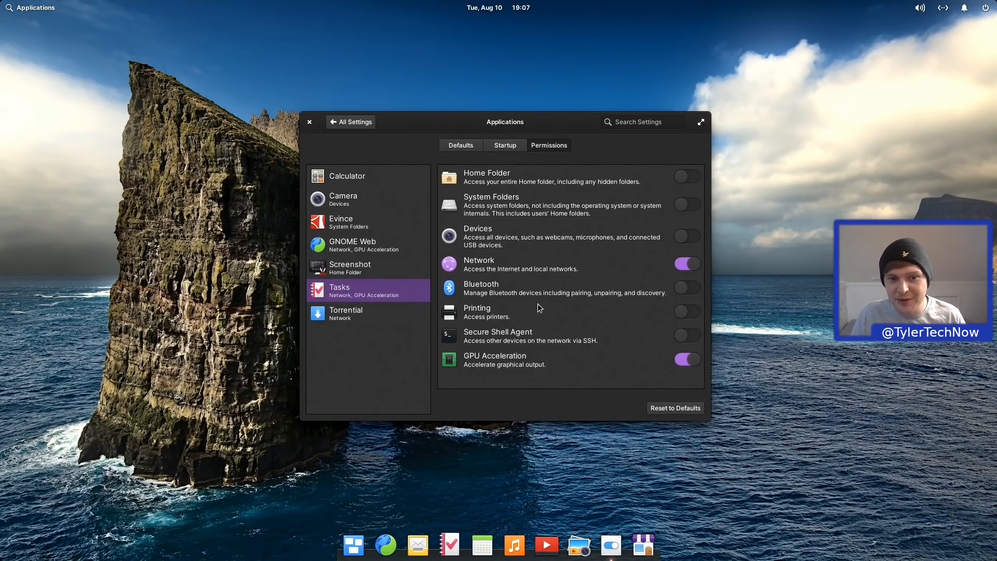
left_click(357, 169)
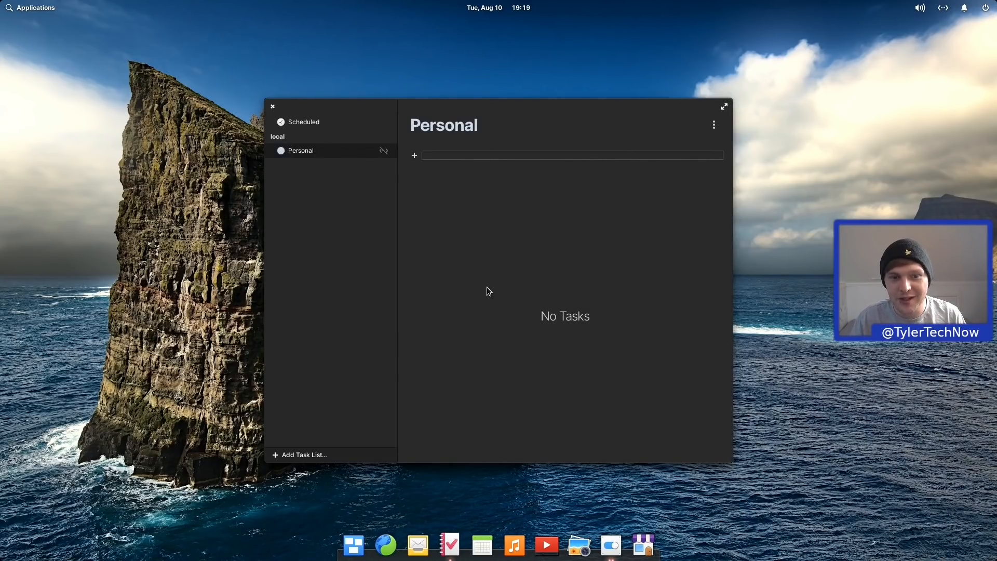
Step: Go from the Scheduled list back to the empty Personal list, briefly checking the Add Task List options
left_click(315, 121)
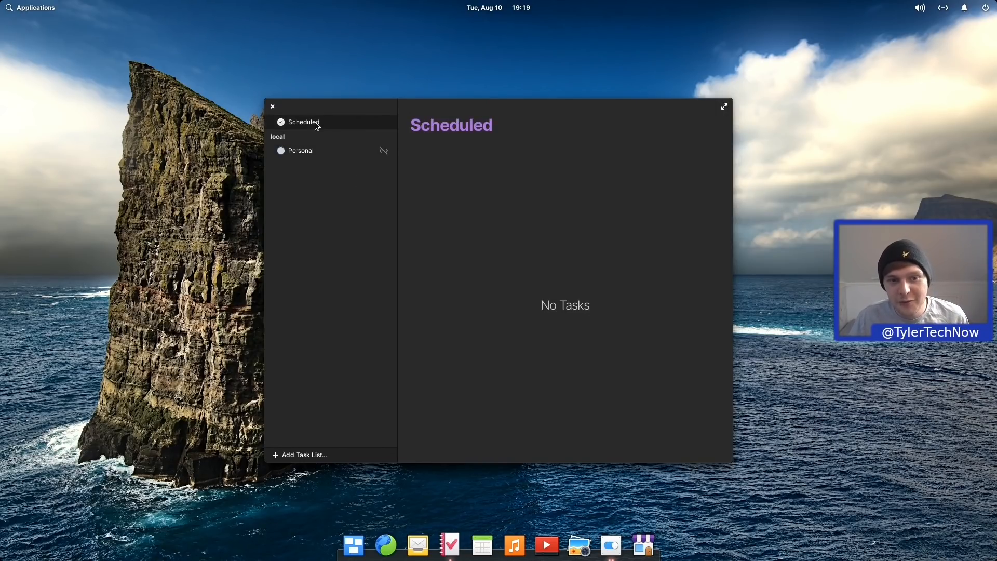
left_click(315, 151)
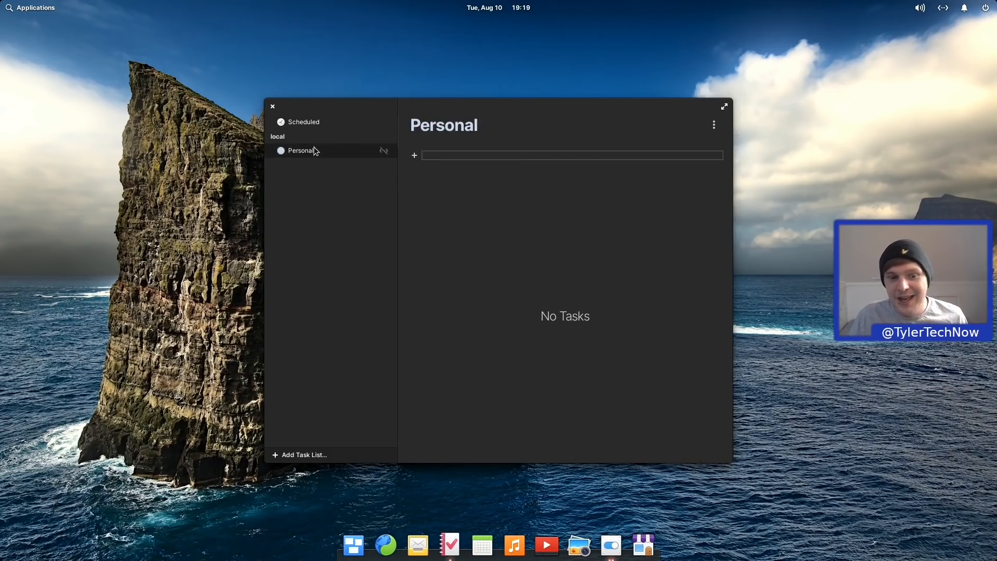
left_click(301, 455)
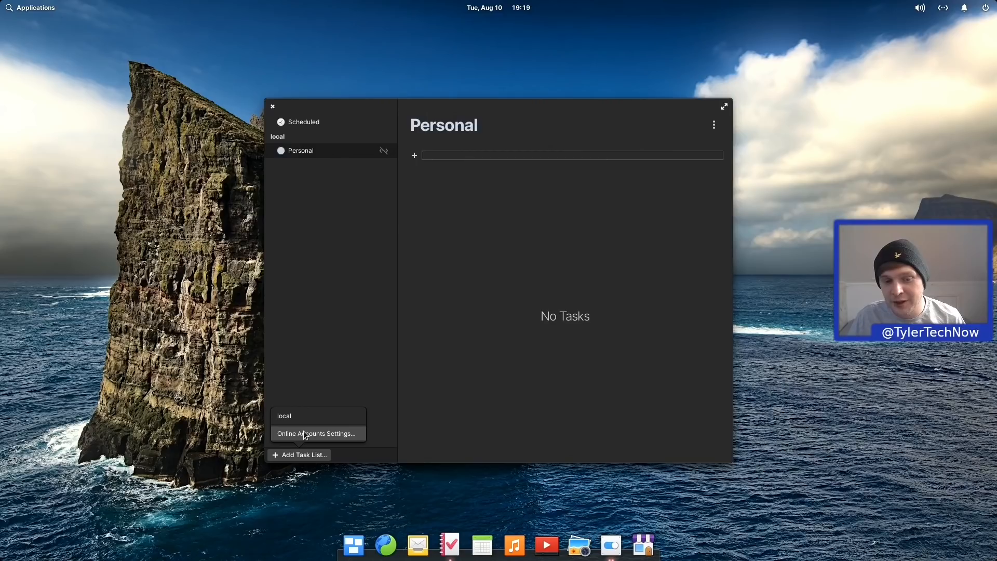
left_click(342, 323)
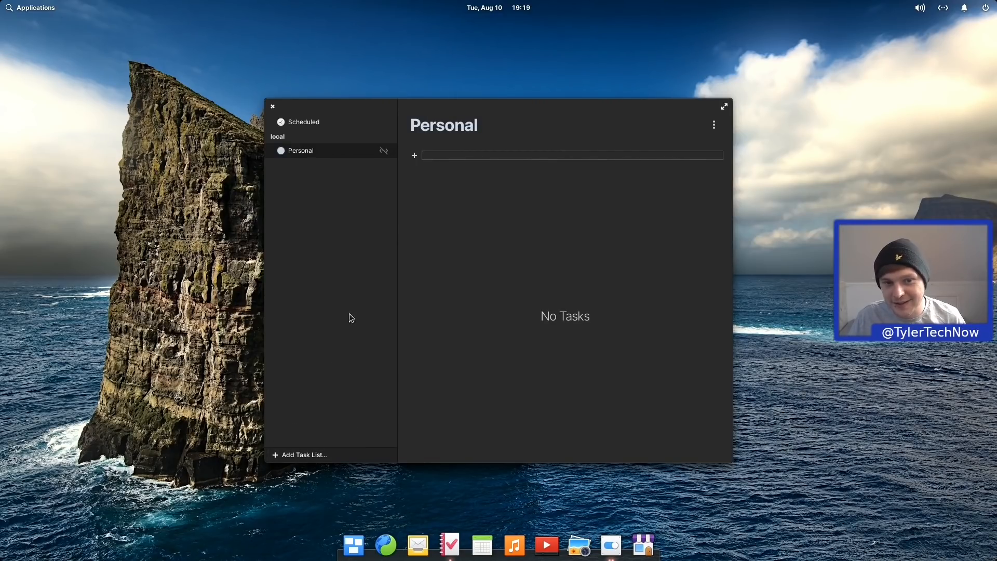
left_click(477, 155)
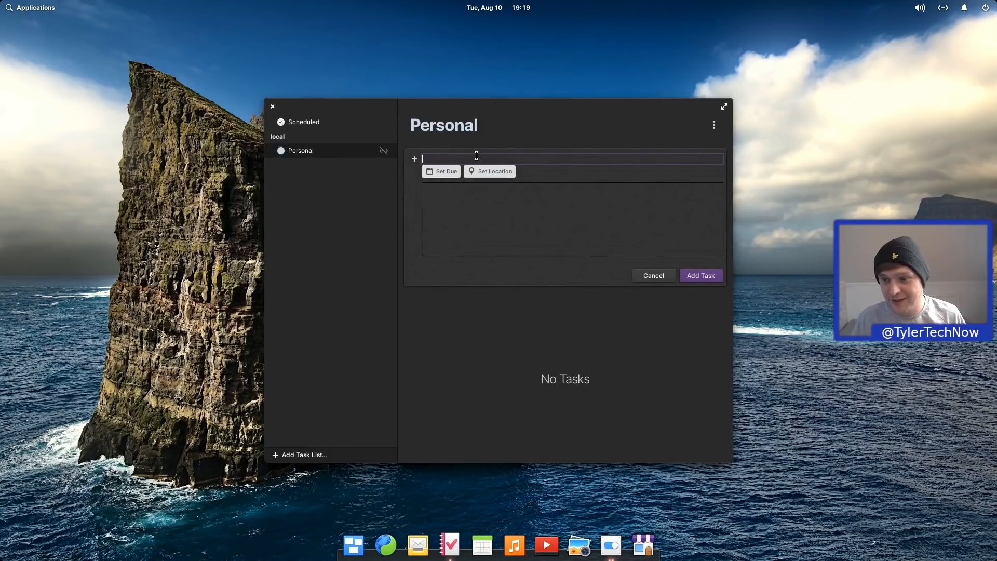
type("Reminder")
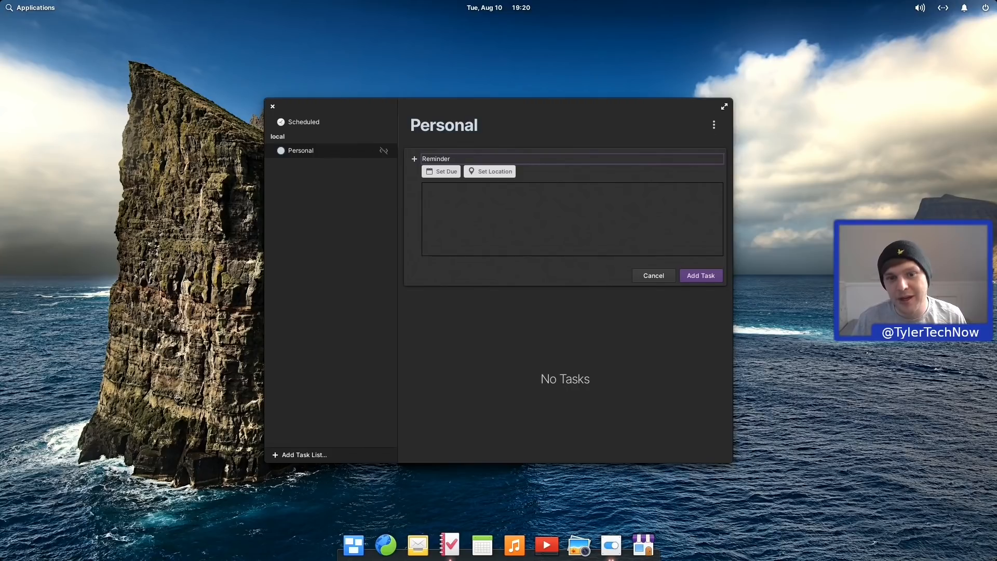
left_click(477, 203)
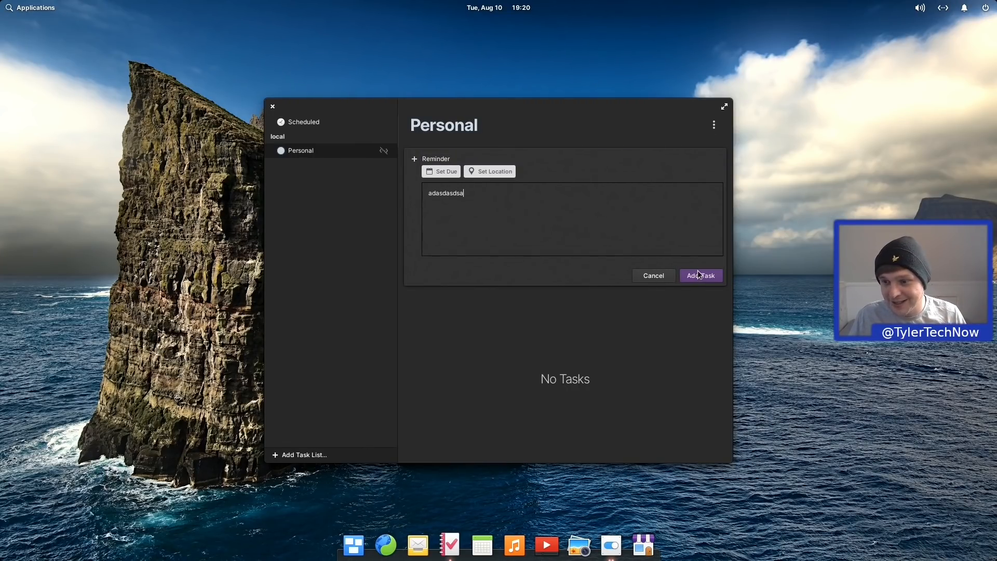
left_click(699, 275)
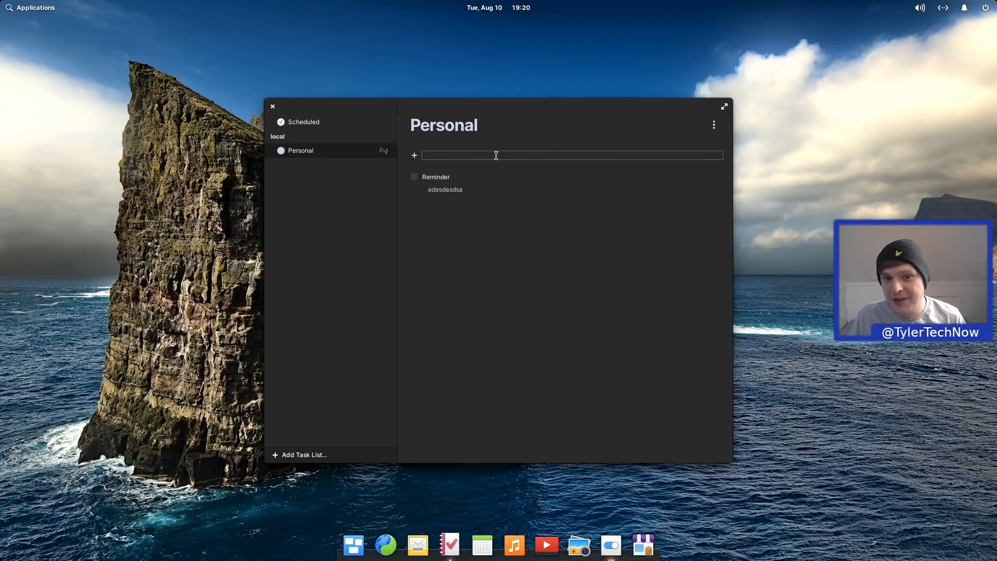
left_click(449, 157)
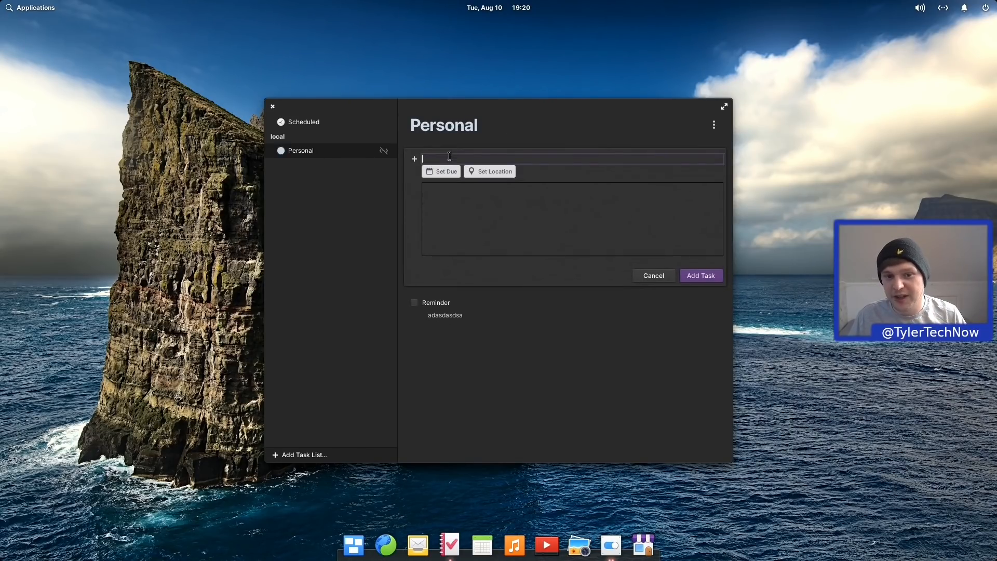
key("Escape")
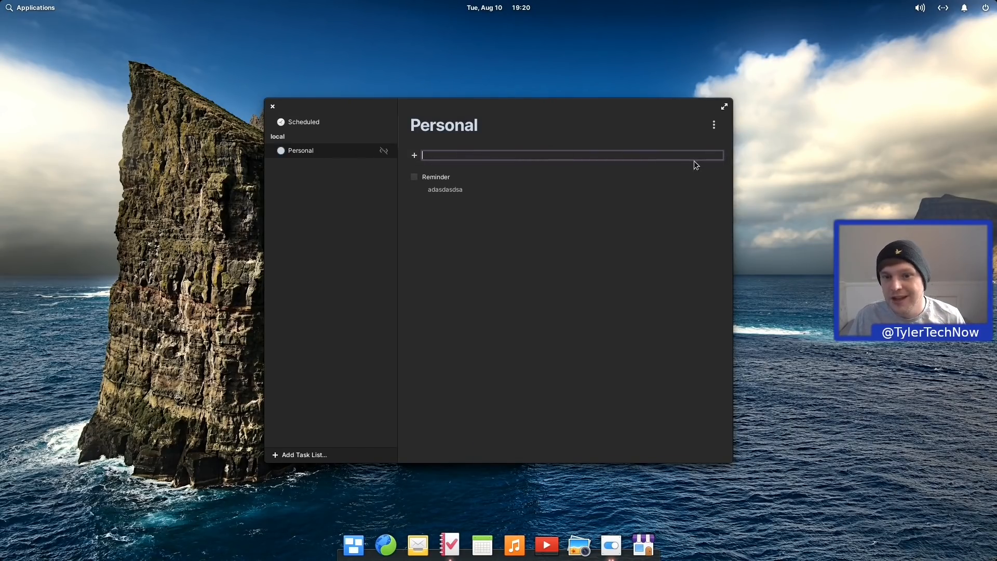
left_click(714, 124)
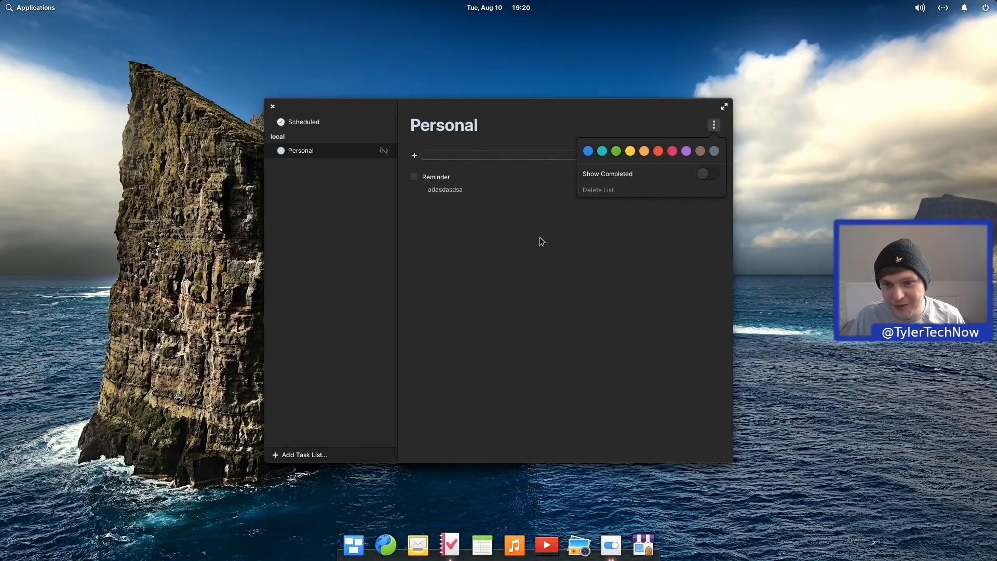
left_click(525, 243)
left_click(507, 186)
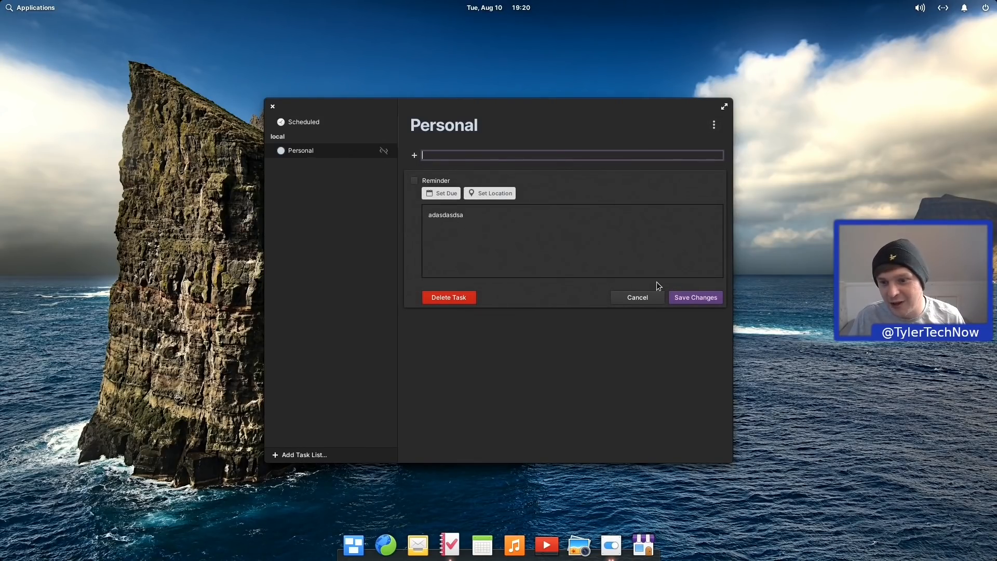
left_click(466, 296)
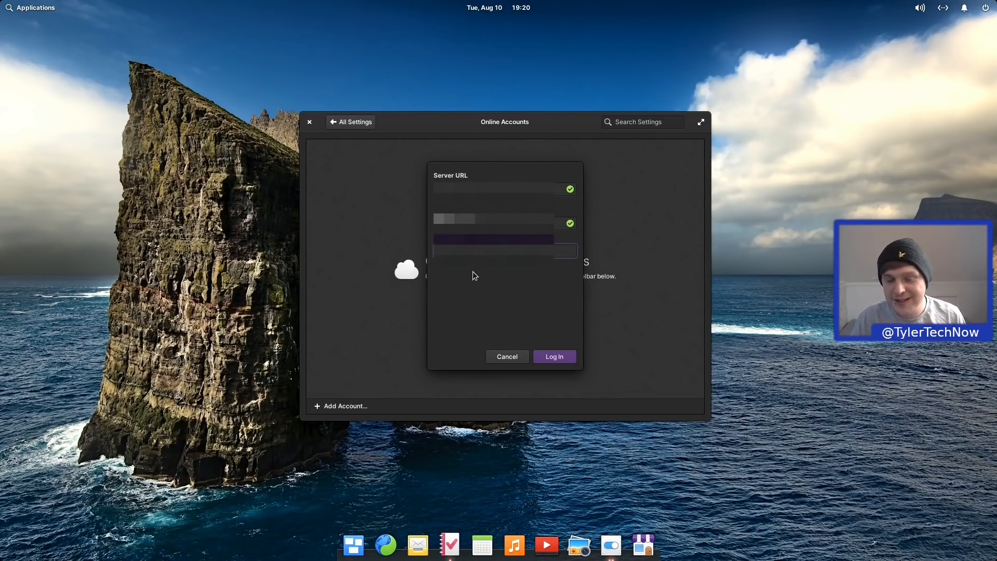
Step: Finish the CalDAV login, rename the account 'Testing' and save, then dismiss the Add Account choices
left_click(557, 356)
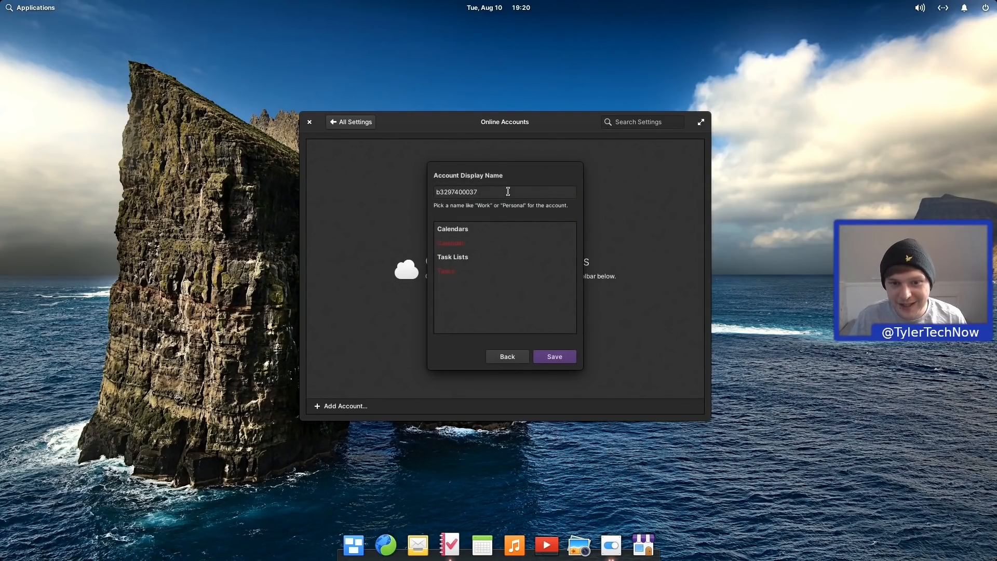
left_click_drag(509, 190, 390, 192)
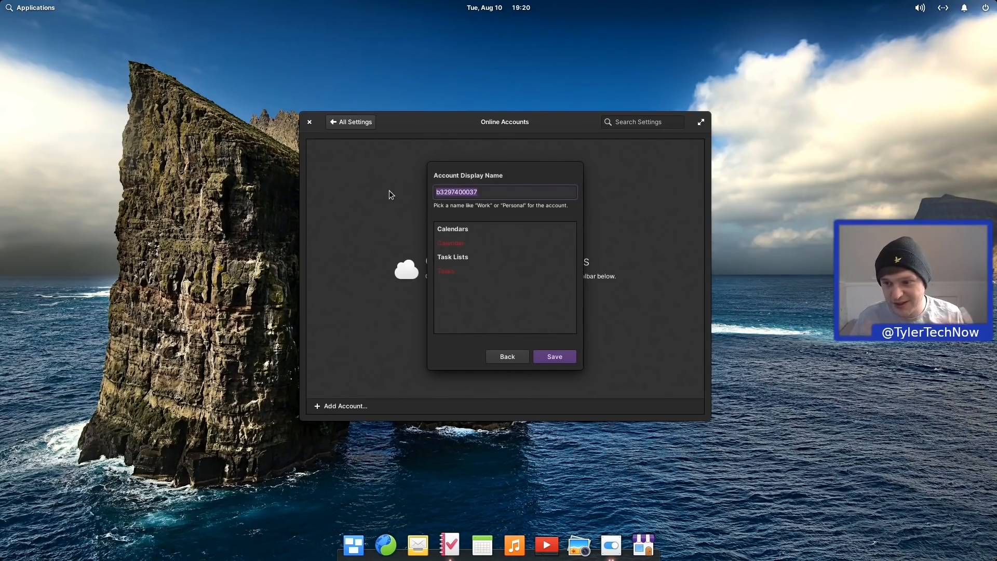
type("Testing")
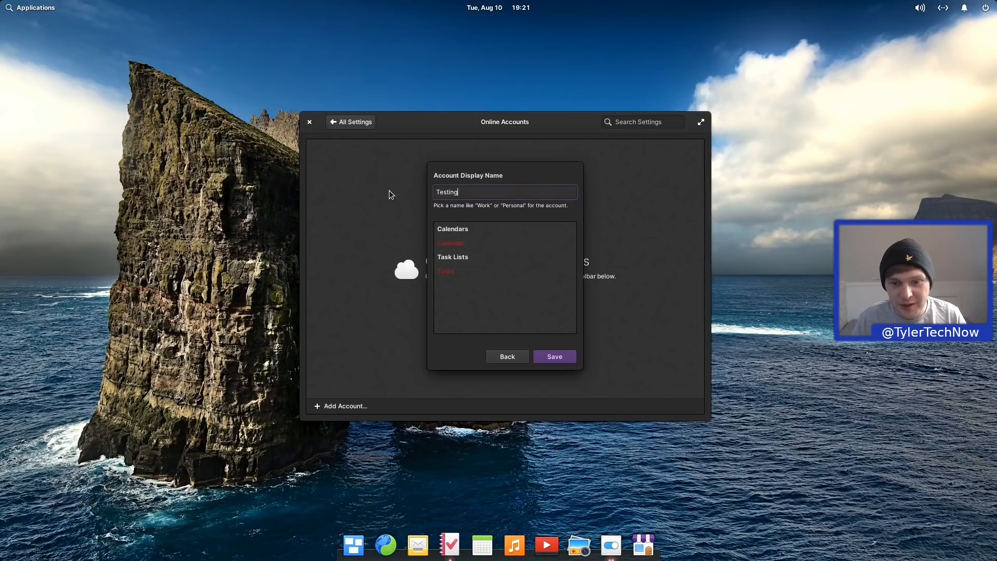
left_click(573, 356)
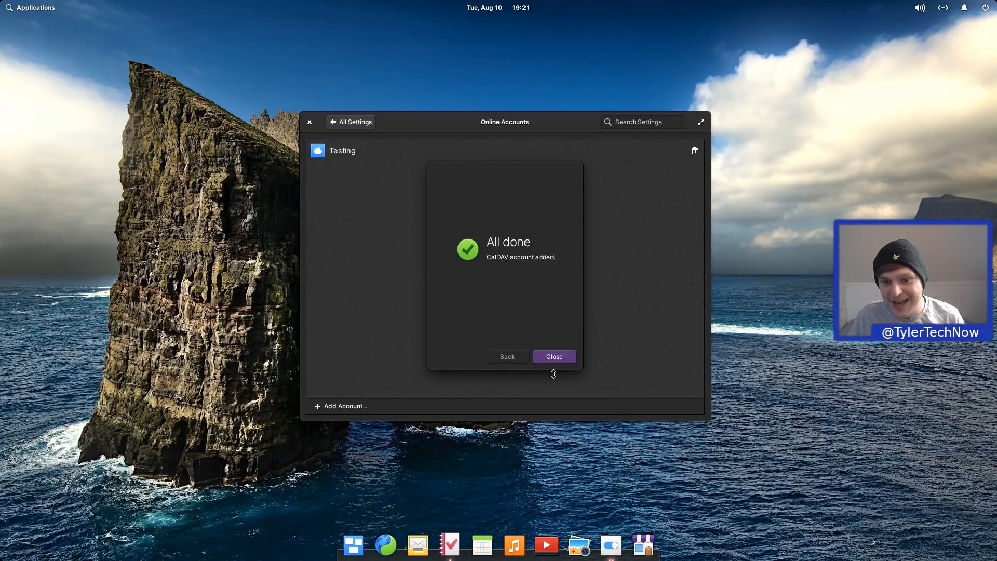
left_click(554, 357)
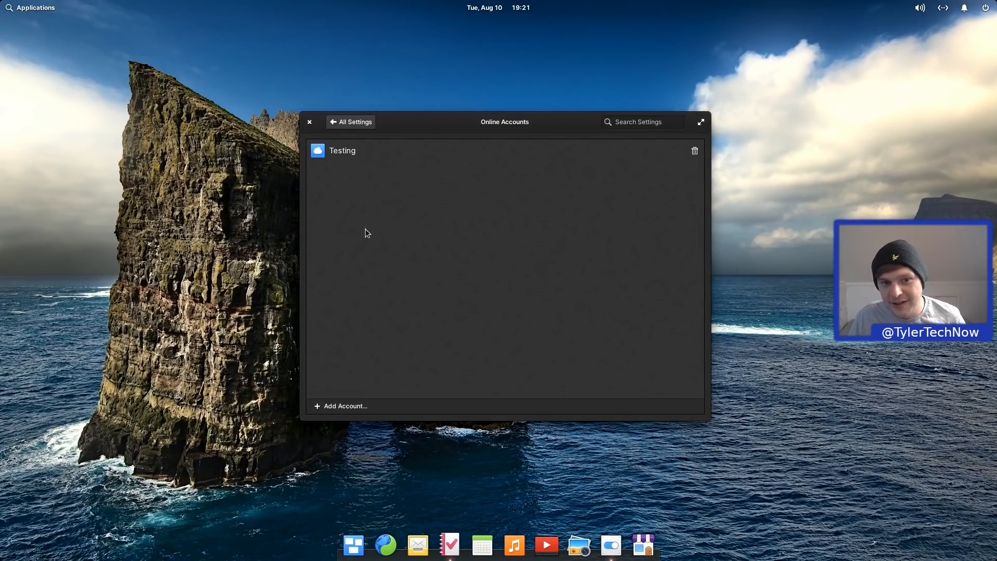
left_click(341, 406)
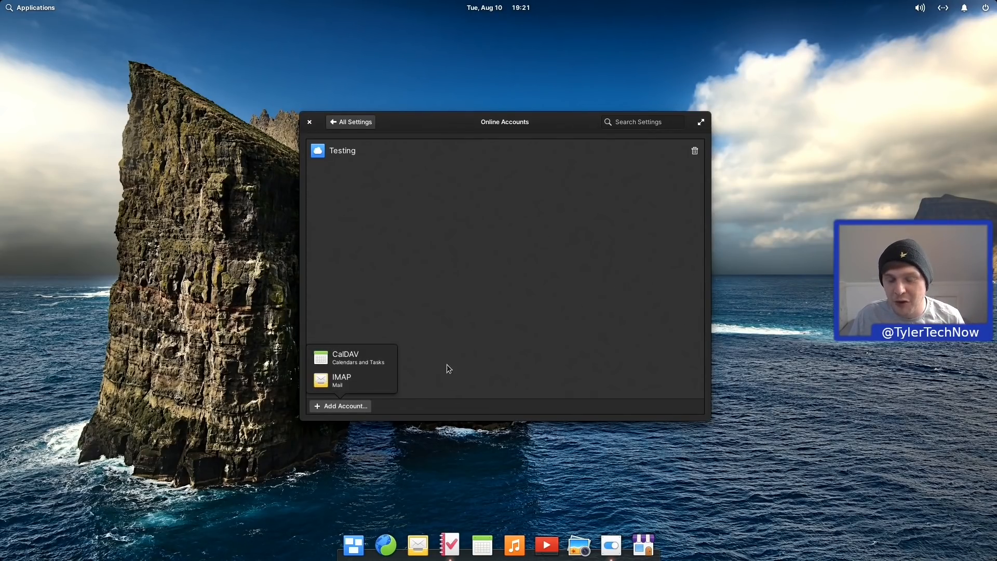
left_click(568, 332)
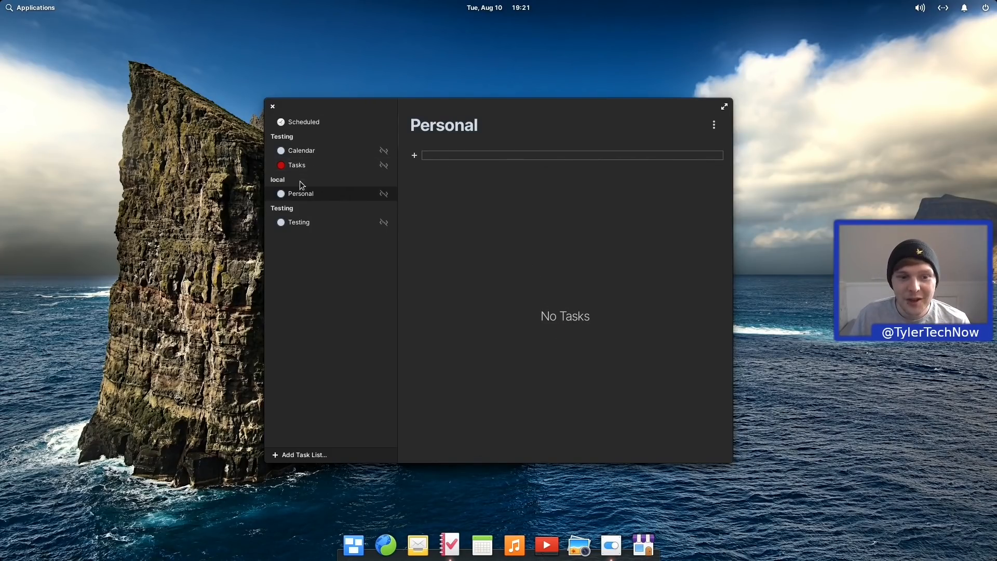
Step: Show the tasks in the Testing list in the Tasks sidebar
left_click(311, 223)
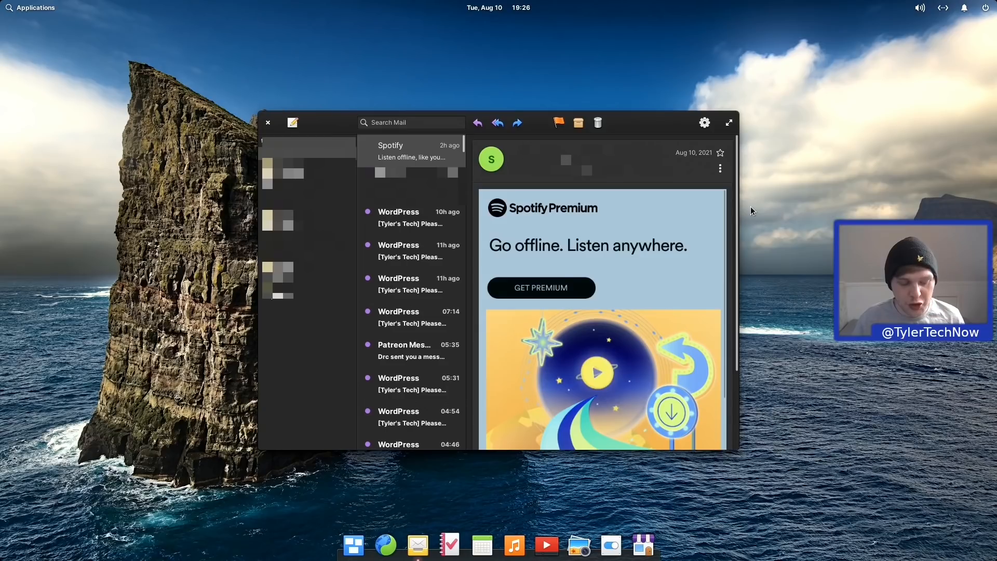
Step: Open a New Message compose window in Mail with Ctrl+N
key("ctrl+n")
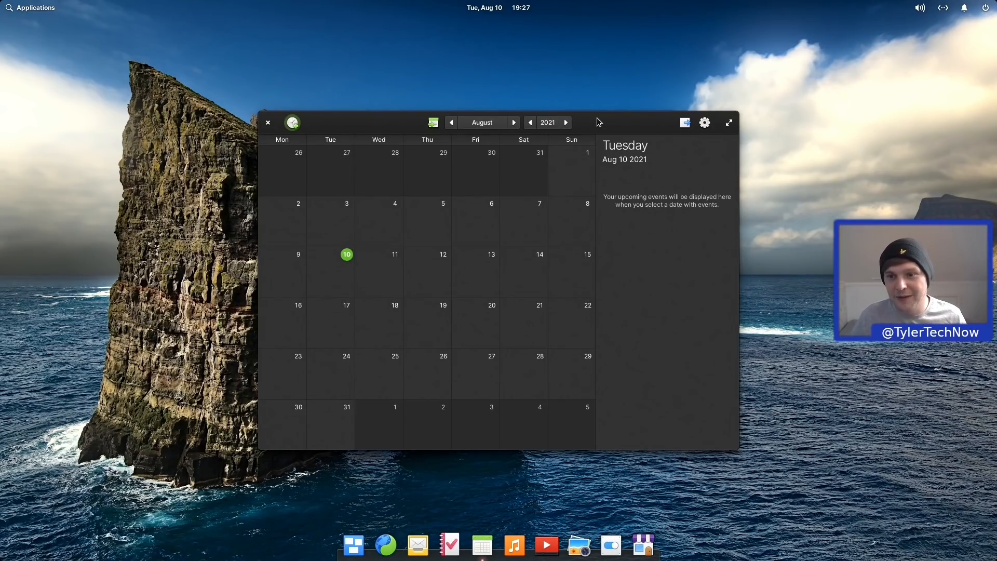
Step: Show the list of managed calendars from Calendar's headerbar
left_click(704, 124)
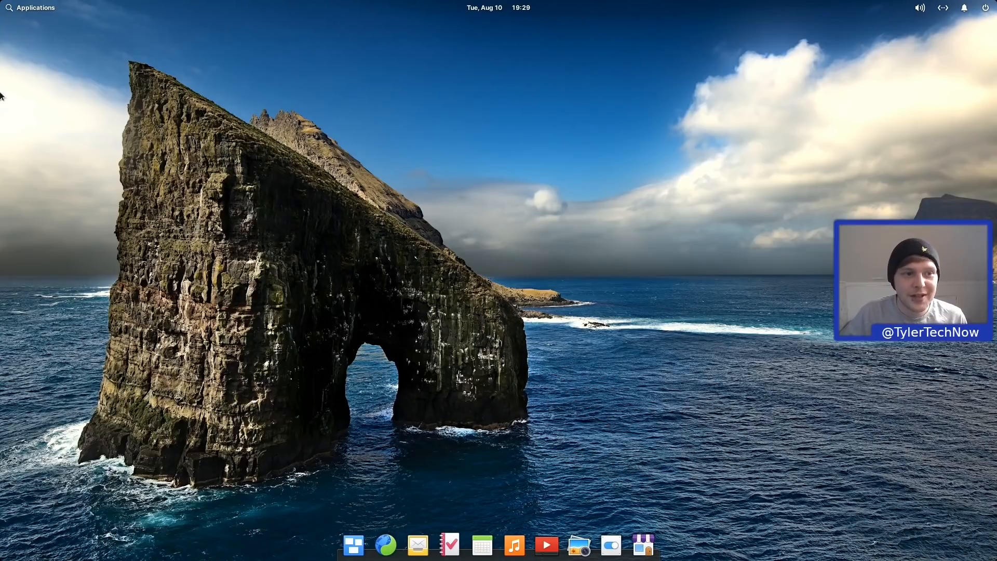
Step: Launch Camera, record a roughly 14-second video clip saved to Videos, then launch Files
left_click(35, 9)
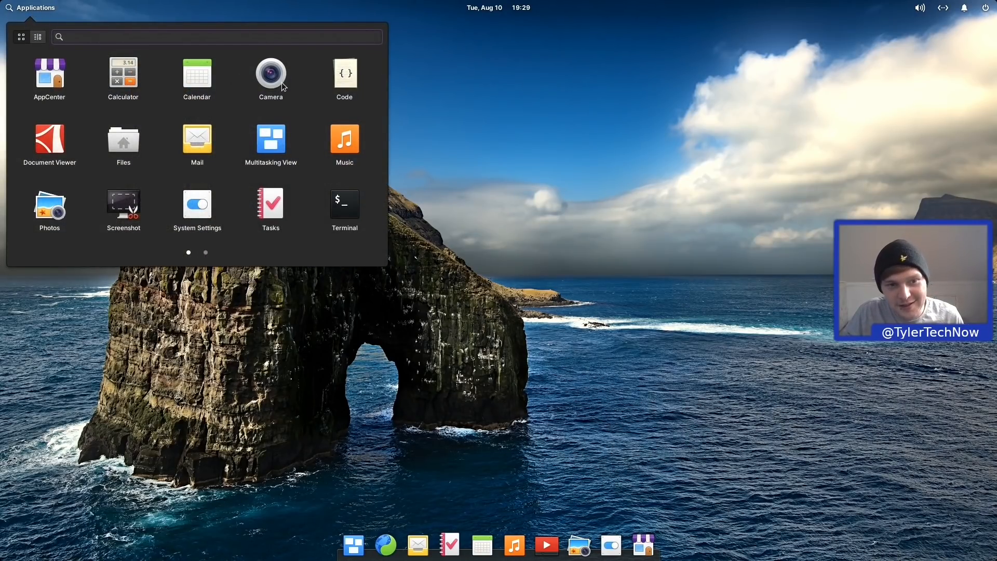
left_click(282, 84)
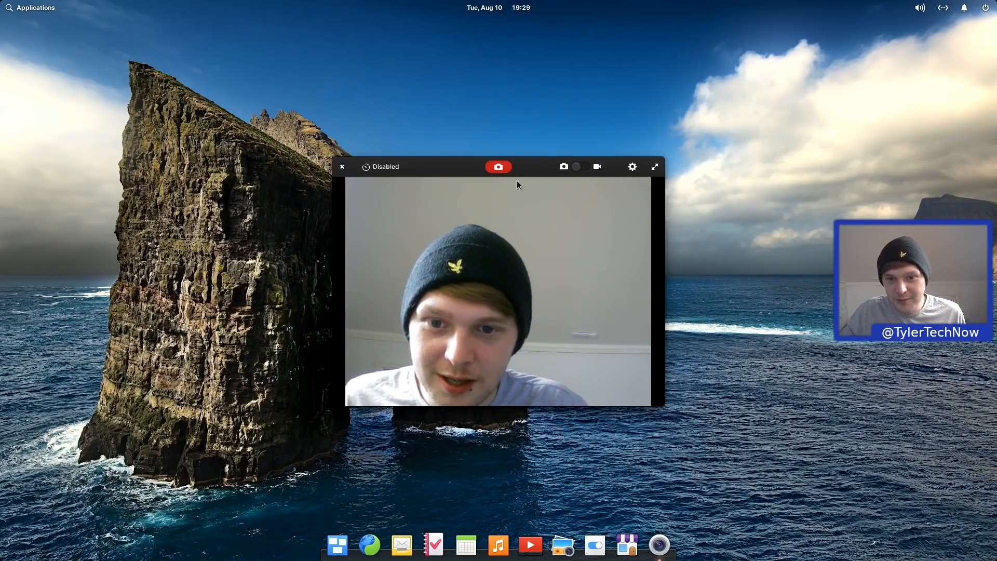
left_click(579, 166)
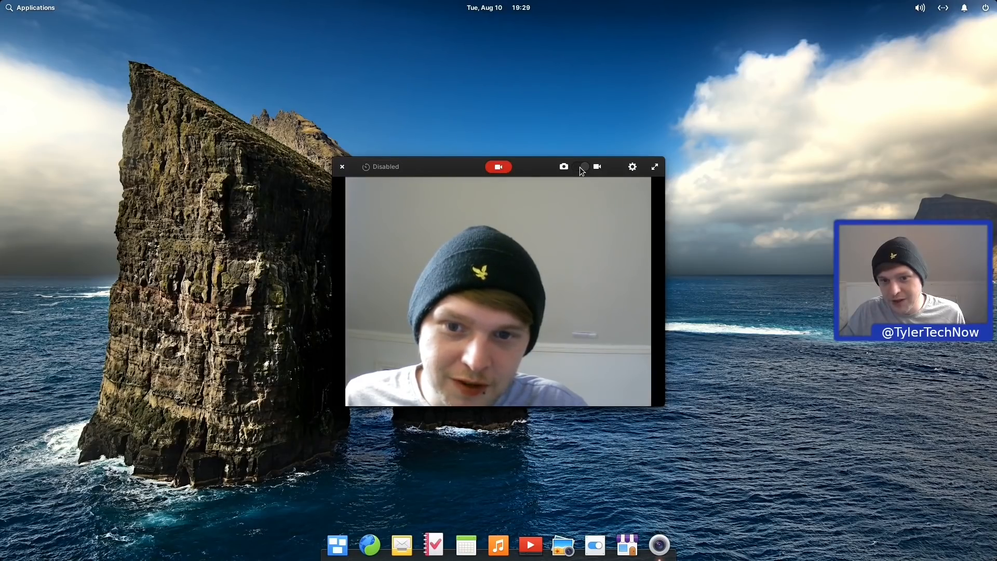
left_click(495, 169)
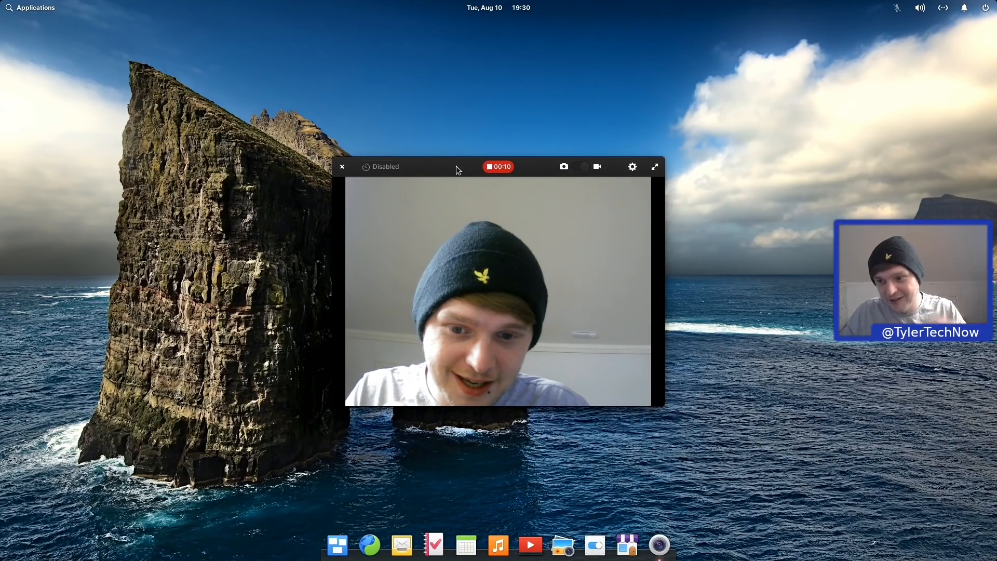
left_click(501, 167)
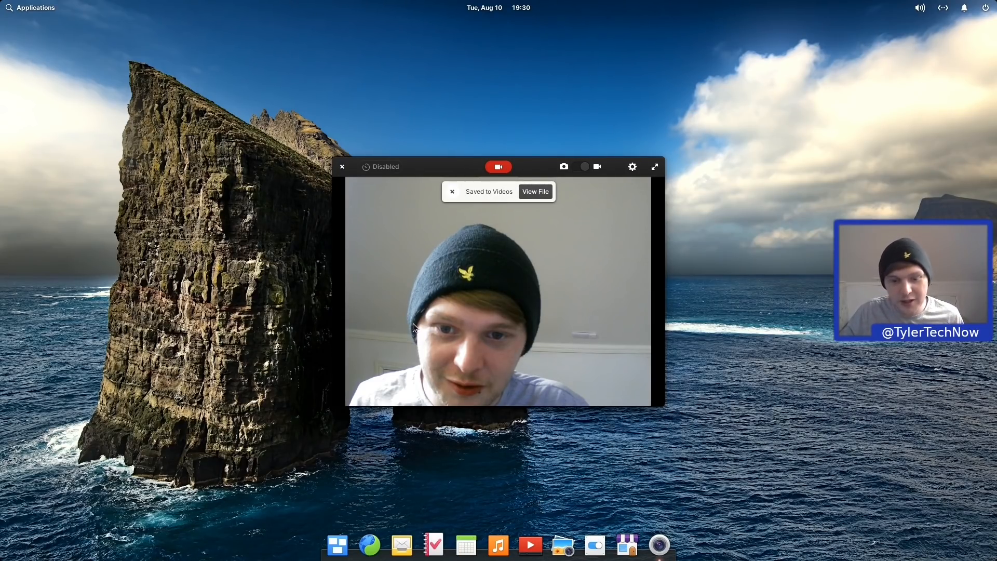
left_click(34, 9)
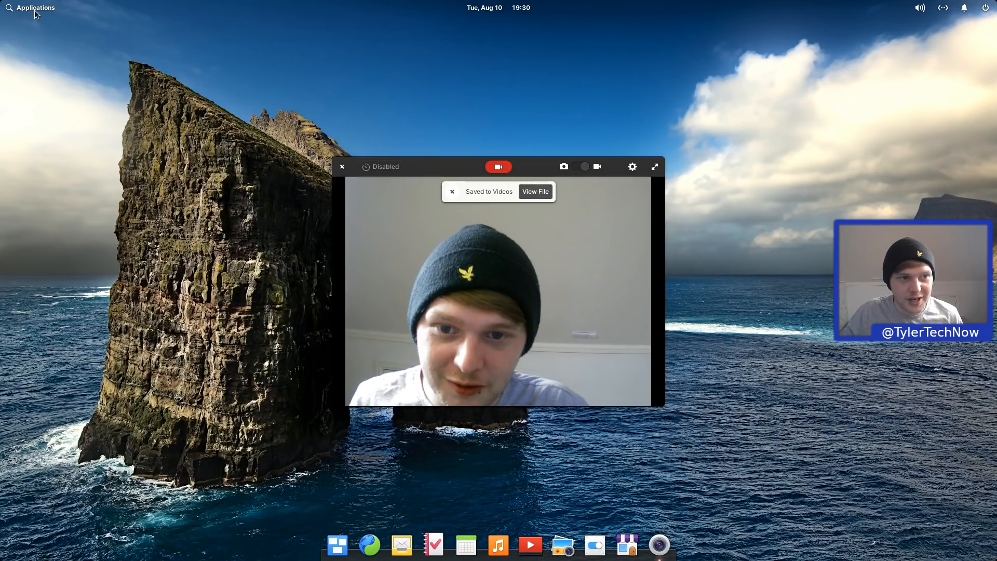
left_click(104, 150)
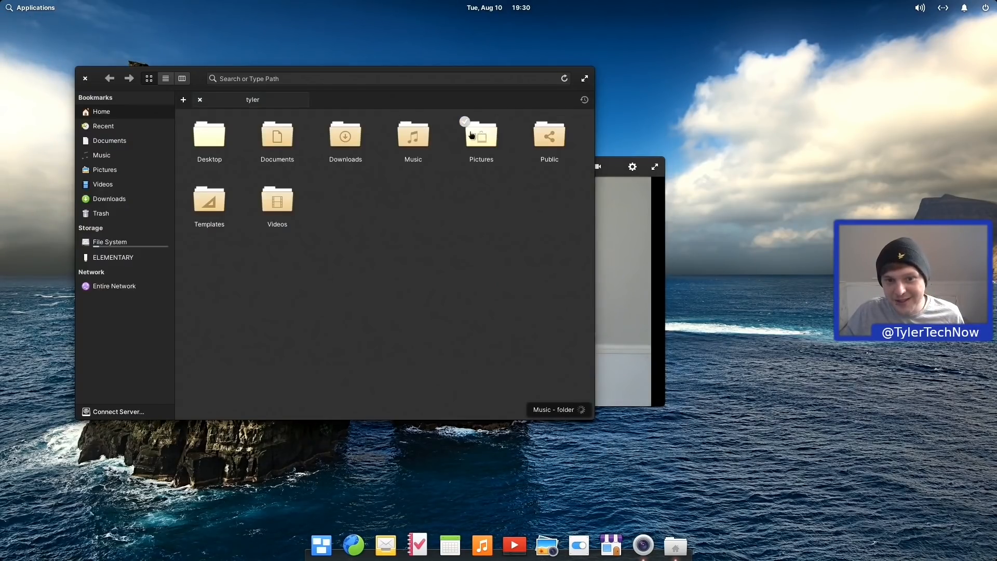
Step: Move the Files window aside and select the recorded clip in Videos > Webcam
left_click_drag(368, 70, 502, 100)
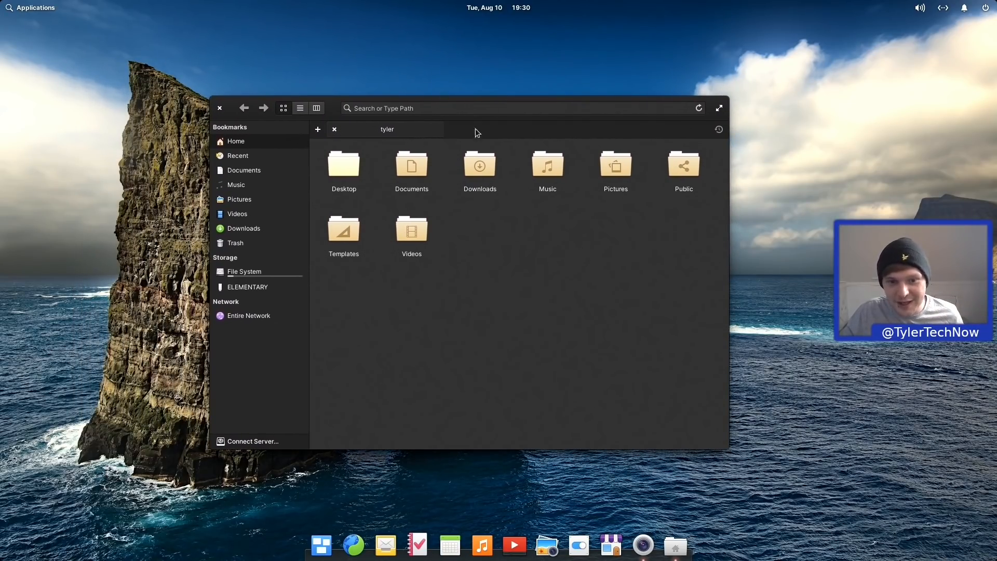
left_click(409, 236)
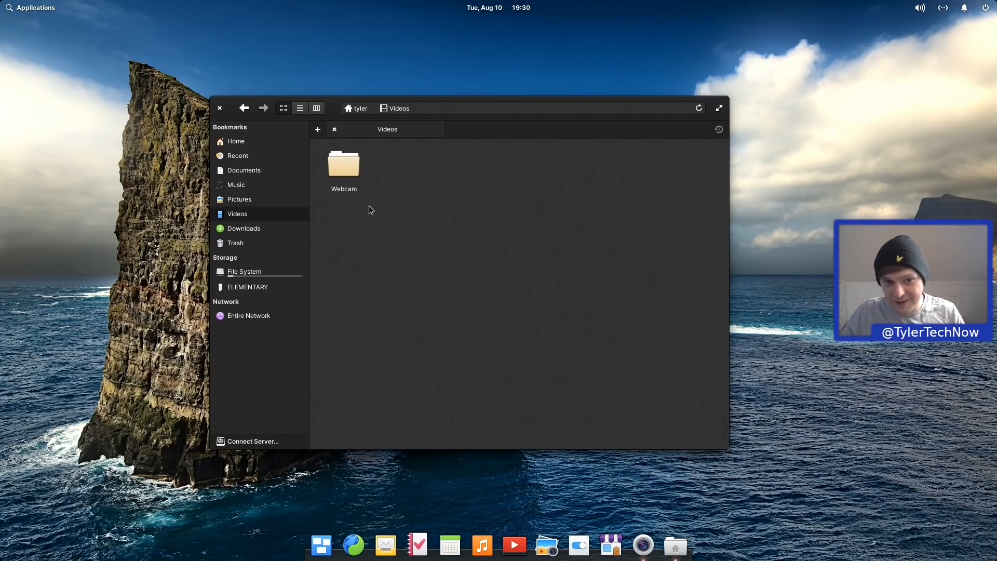
left_click(347, 169)
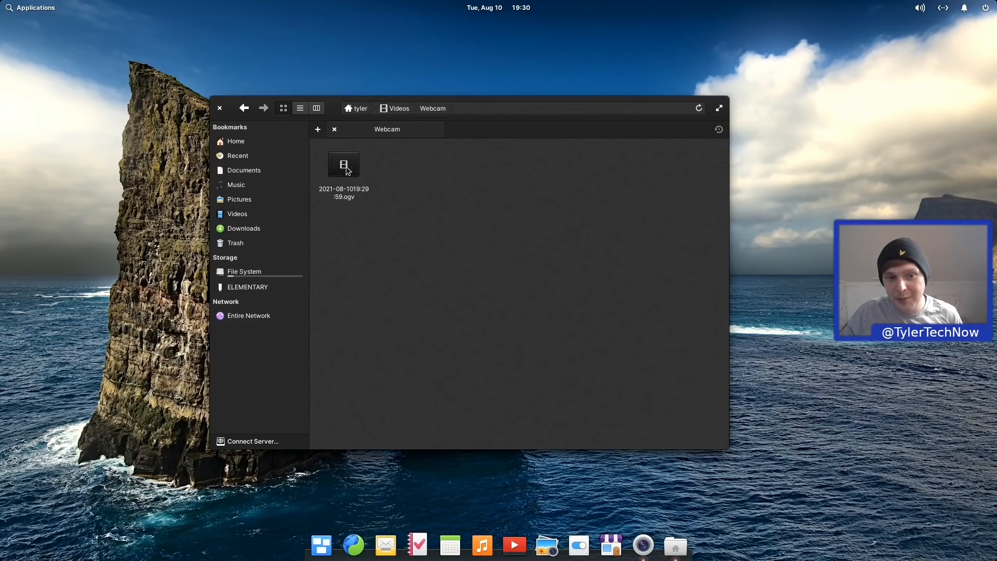
left_click(346, 168)
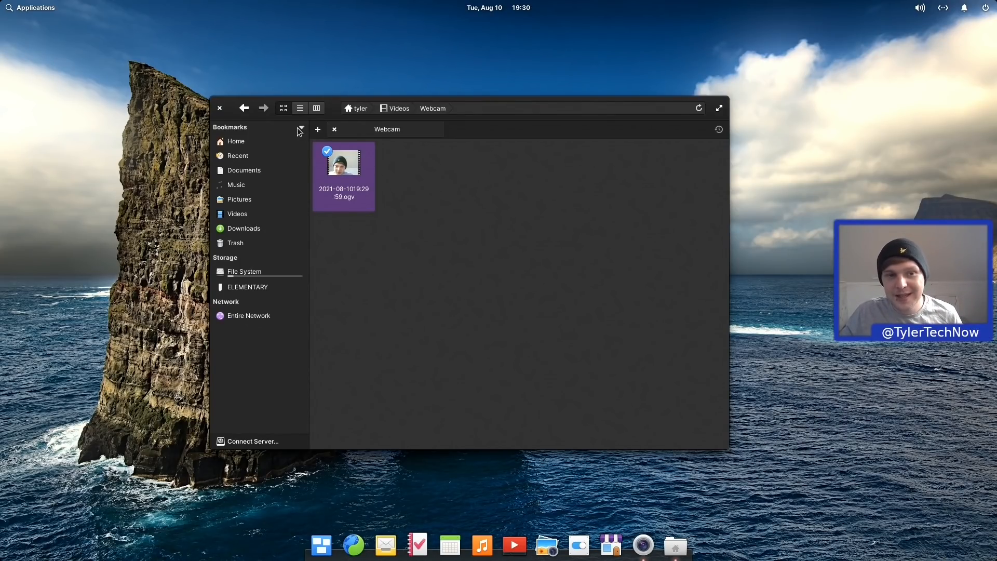
left_click(244, 108)
left_click(346, 173)
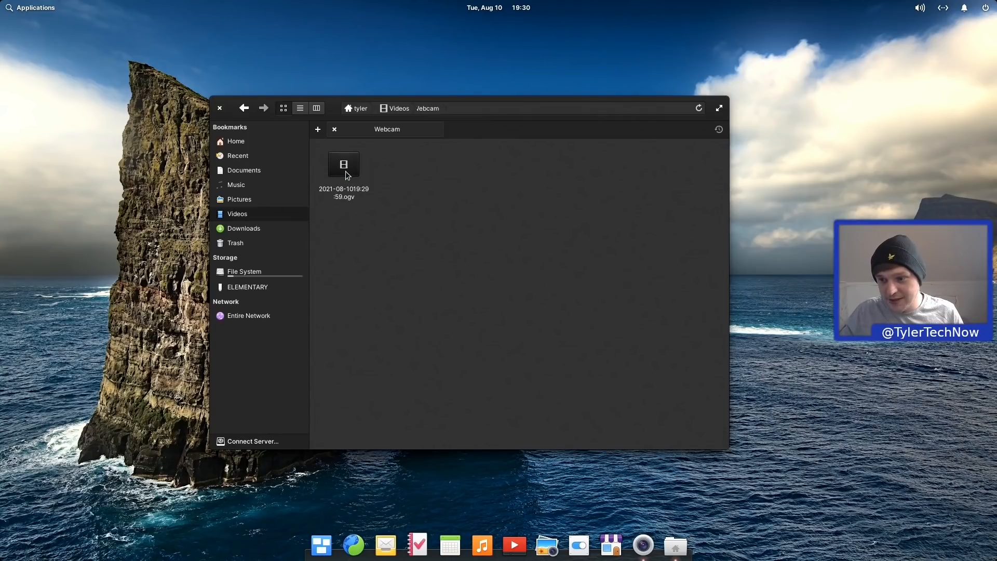
left_click(347, 175)
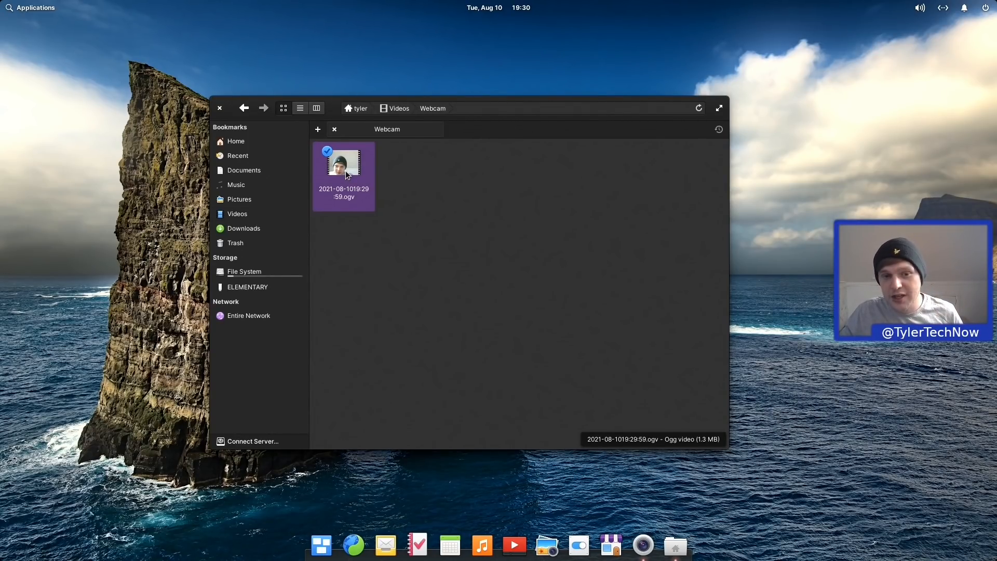
left_click(245, 108)
left_click(348, 177)
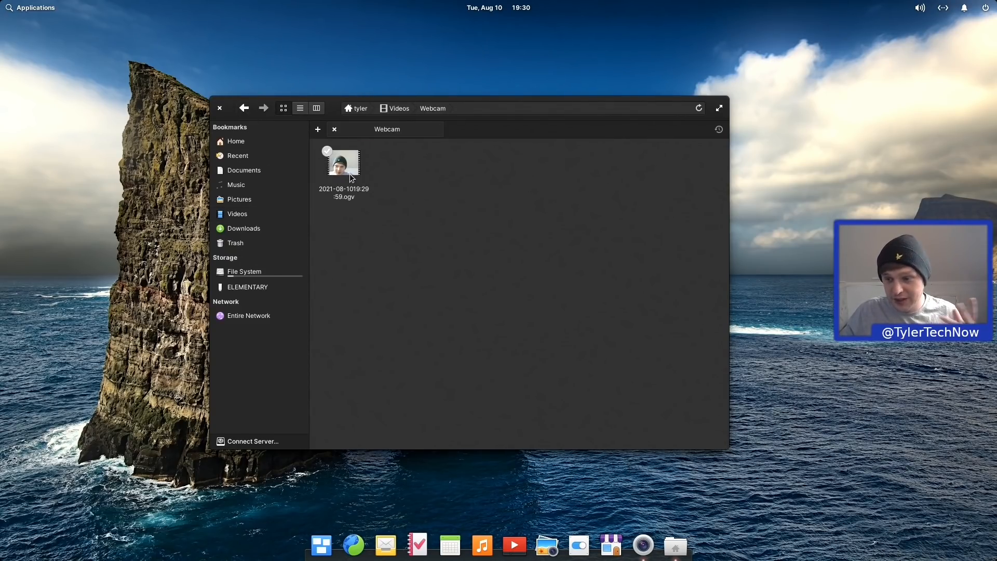
left_click(351, 174)
right_click(350, 174)
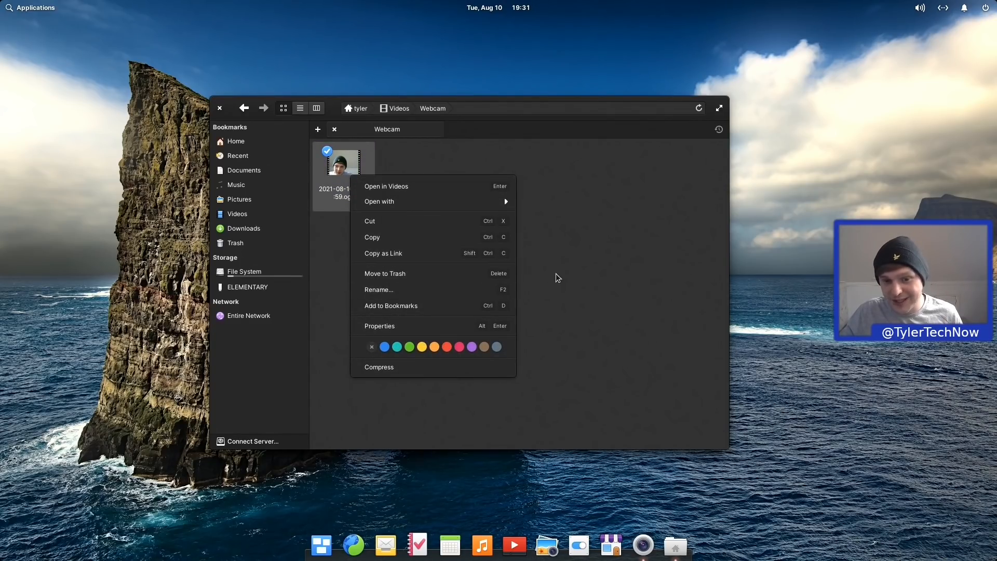
left_click(567, 275)
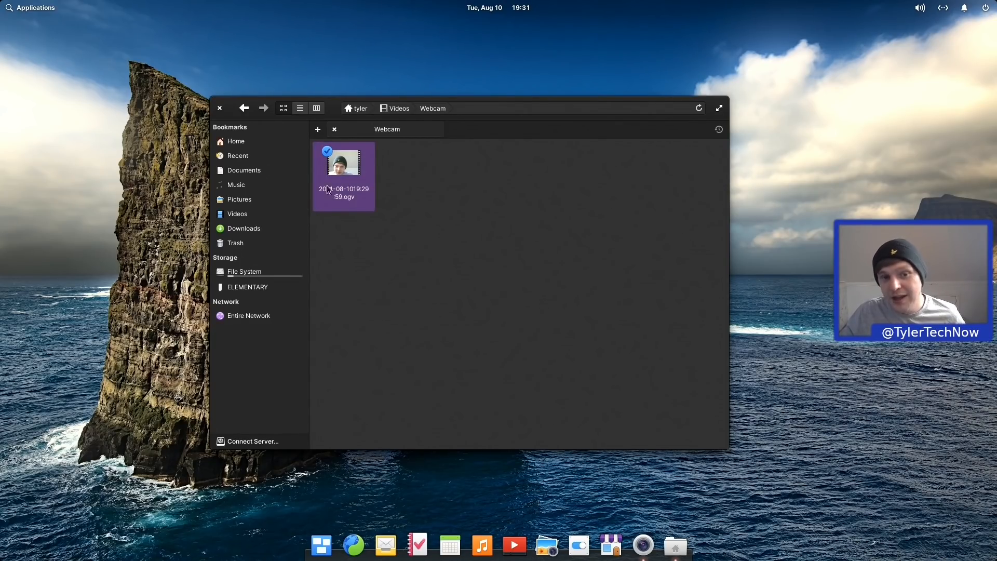
double_click(346, 166)
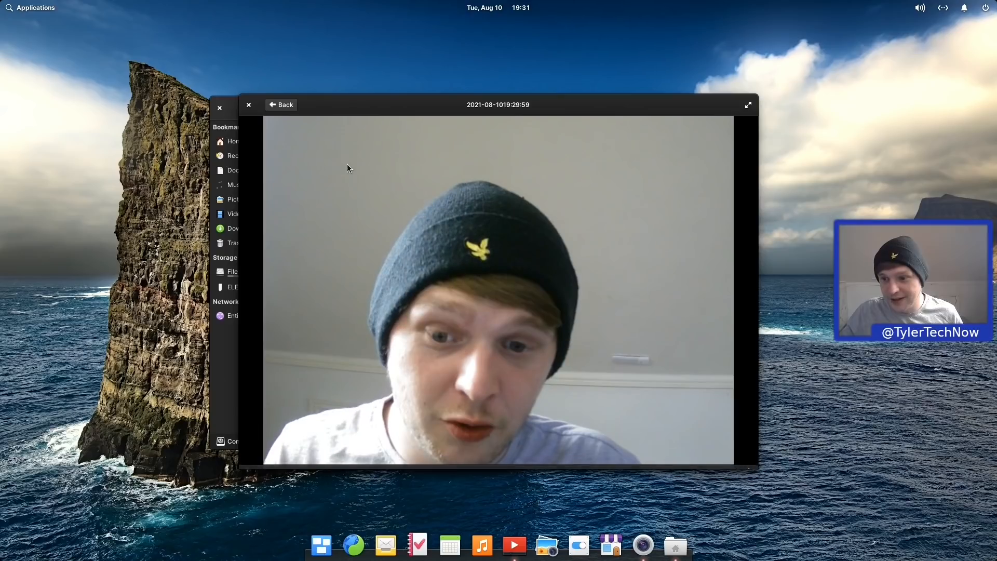
mouse_move(347, 165)
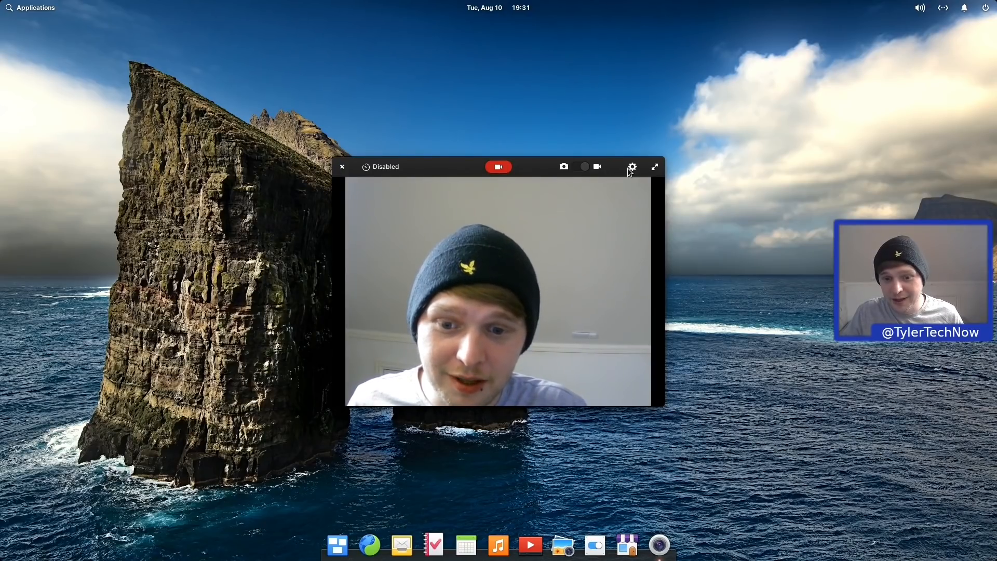
left_click(630, 168)
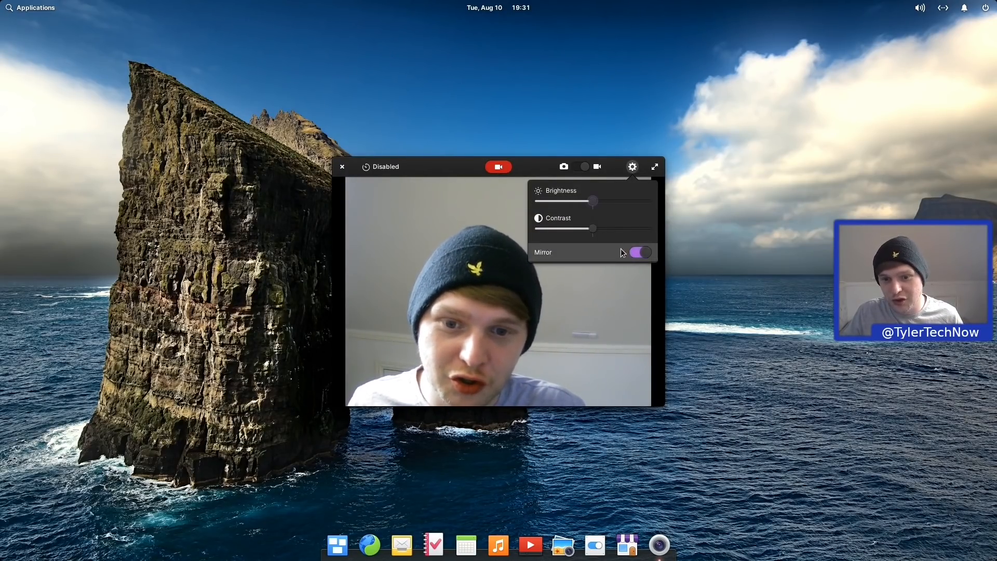
left_click(637, 253)
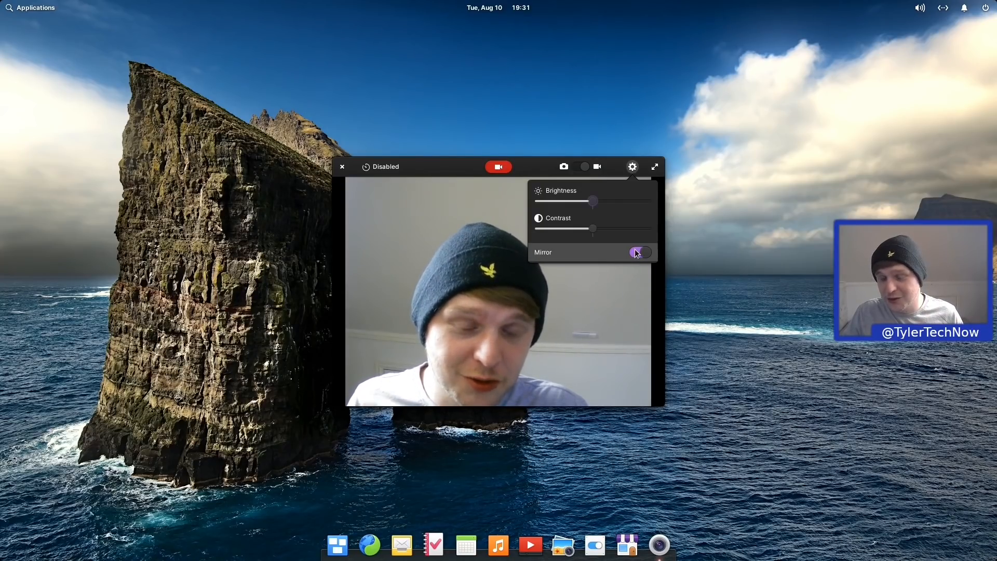
left_click(637, 253)
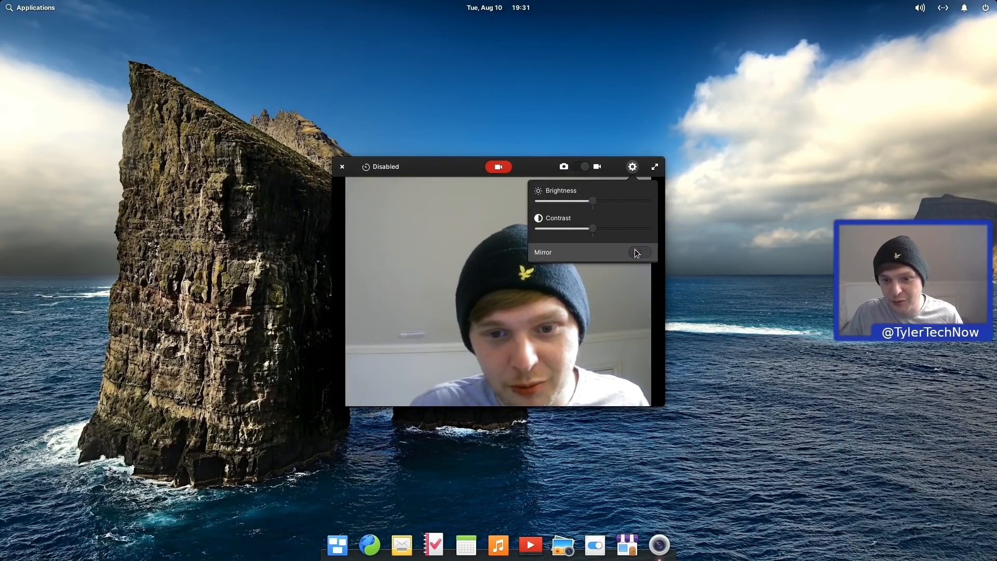
left_click(637, 253)
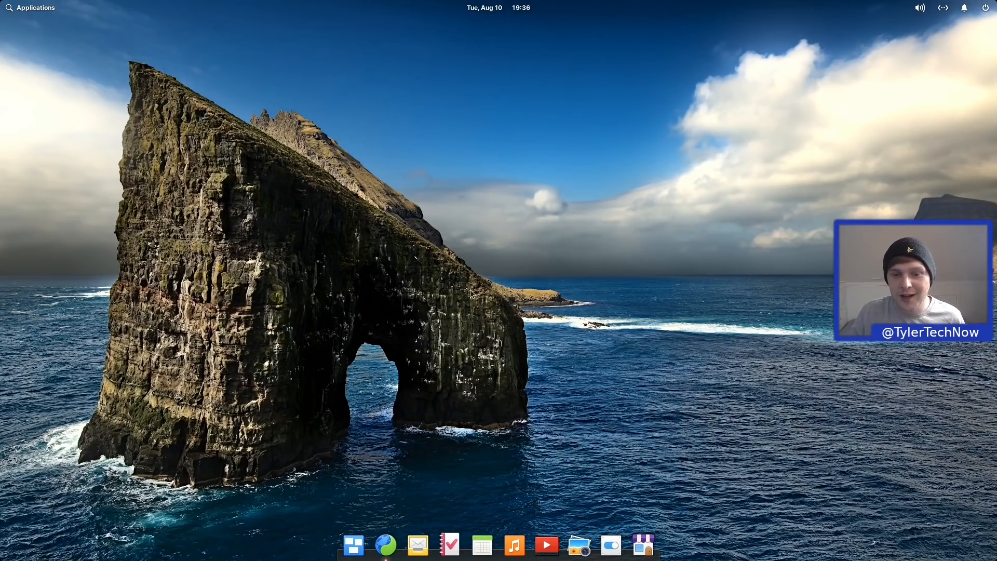
Step: Choose Change Wallpaper… from the desktop's context menu to reach the Wallpaper tab
right_click(482, 261)
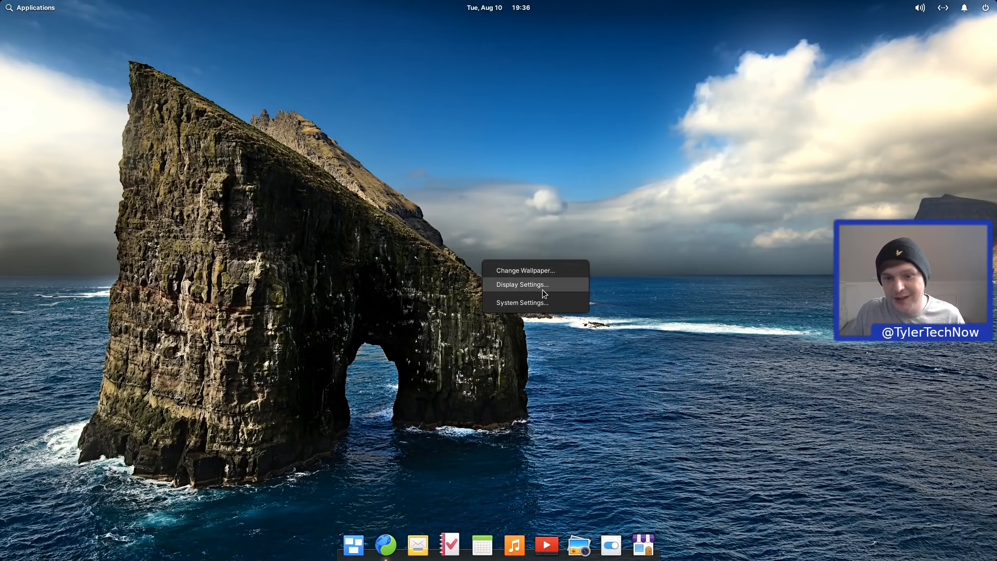
left_click(534, 271)
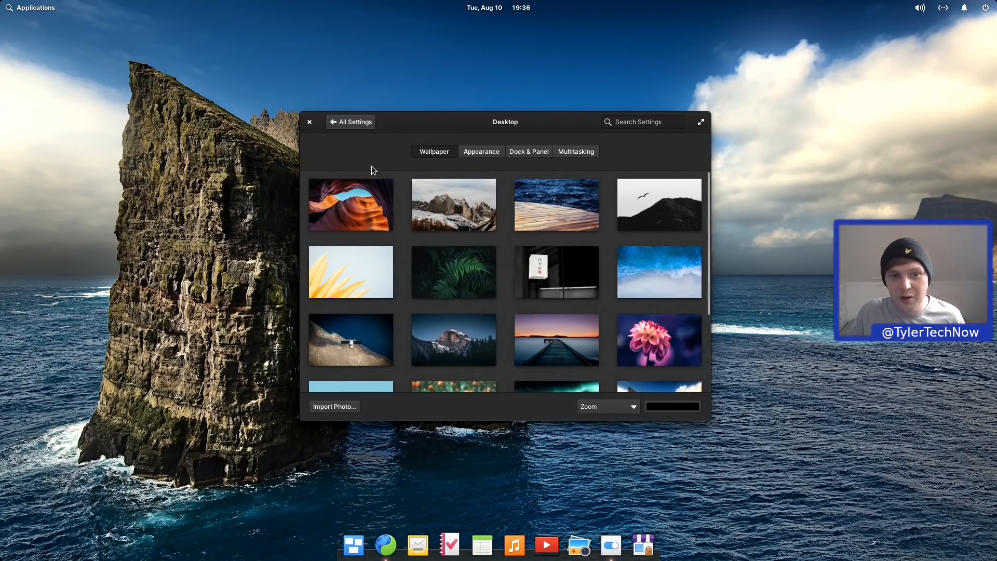
Step: Close the Desktop settings window and bring up Multitasking View from the dock
left_click(310, 121)
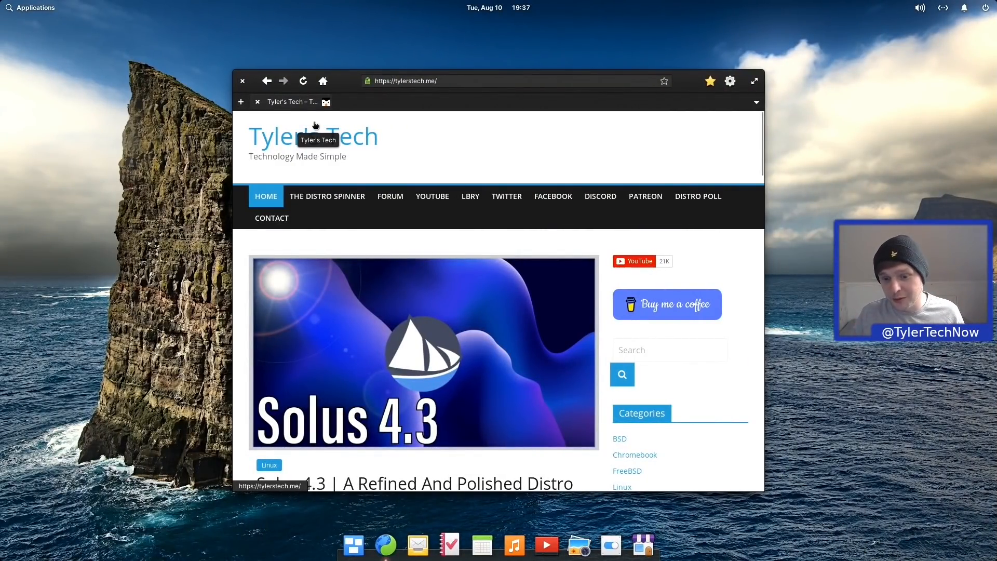
left_click(355, 547)
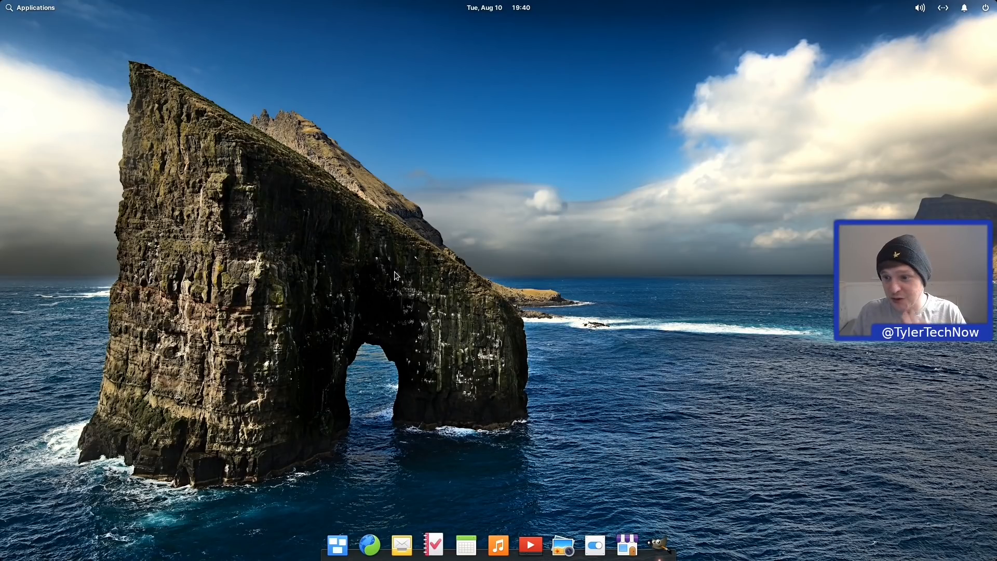
Step: Launch Screenshot from Applications and capture the entire screen
left_click(20, 5)
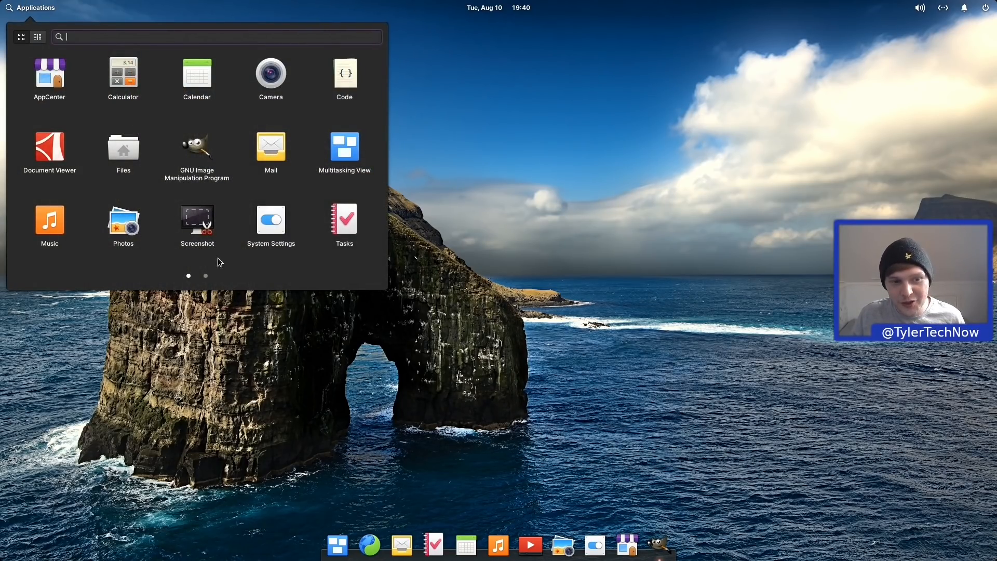
left_click(200, 221)
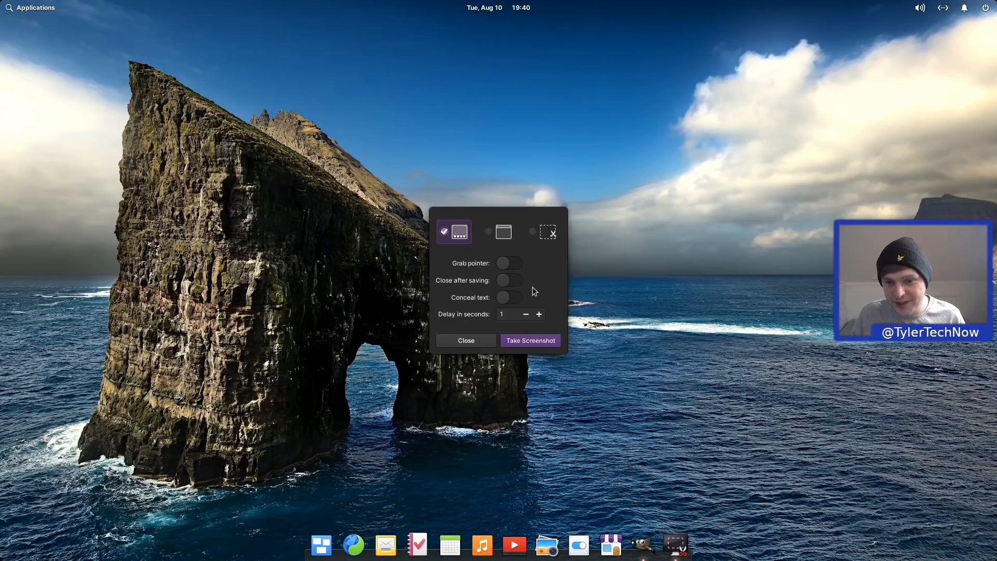
left_click_drag(541, 281, 543, 223)
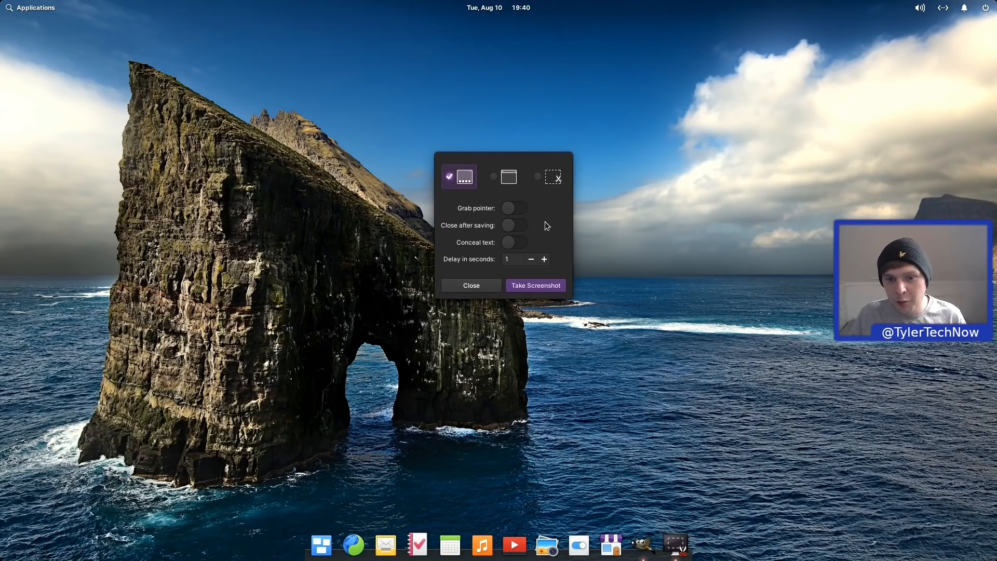
left_click(535, 286)
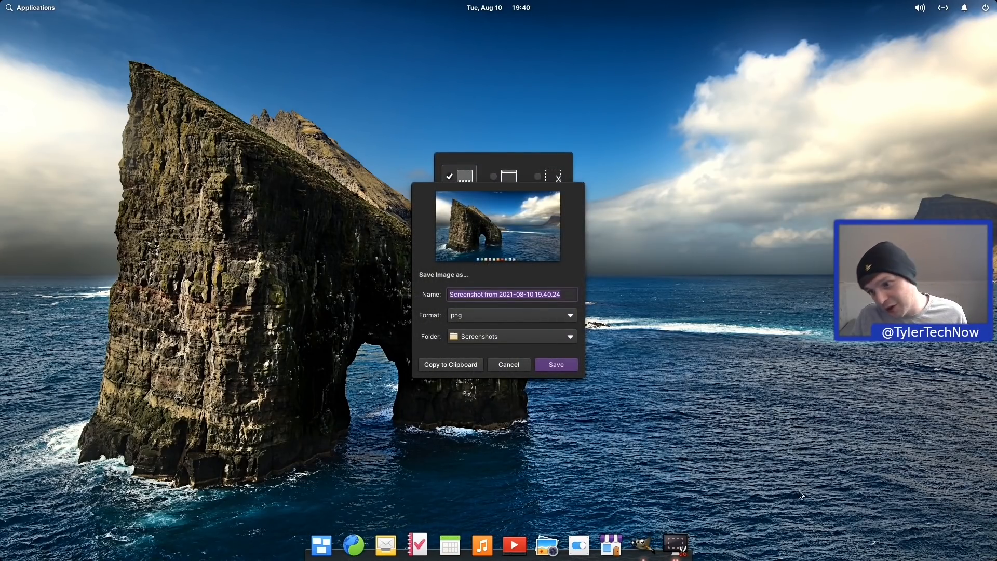
Step: Drag the capture into GIMP as a new image and close Screenshot without saving
left_click(644, 546)
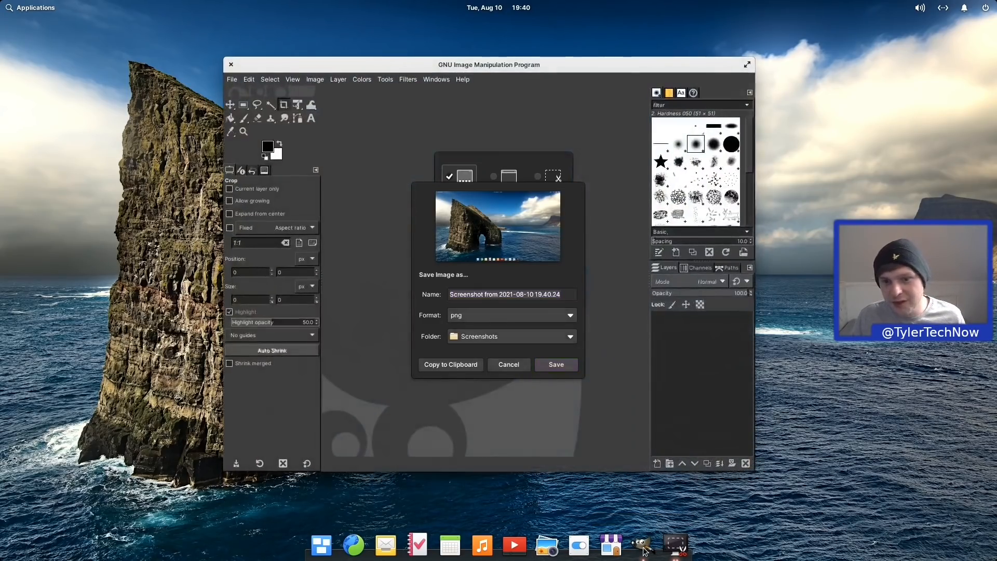
left_click_drag(530, 197, 358, 160)
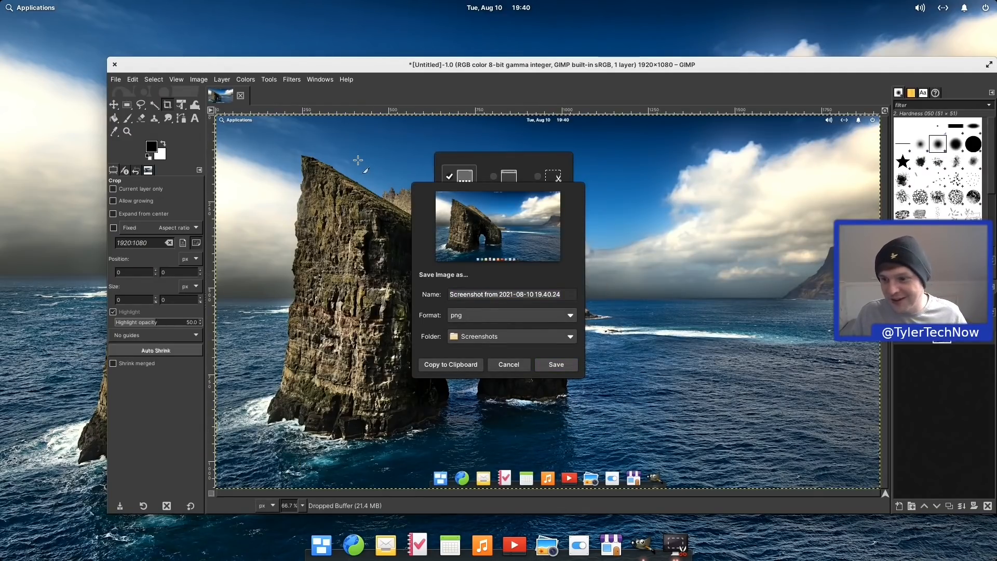
left_click(509, 368)
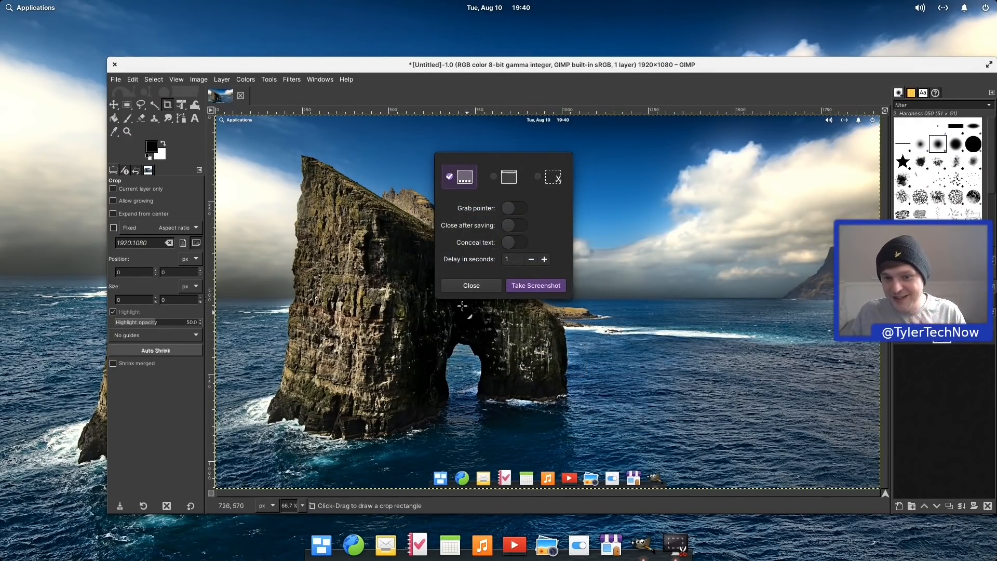
left_click(471, 282)
Step: Download the LibreOffice flatpakref from its Flathub page and open it from the downloads list
left_click_drag(565, 66, 503, 70)
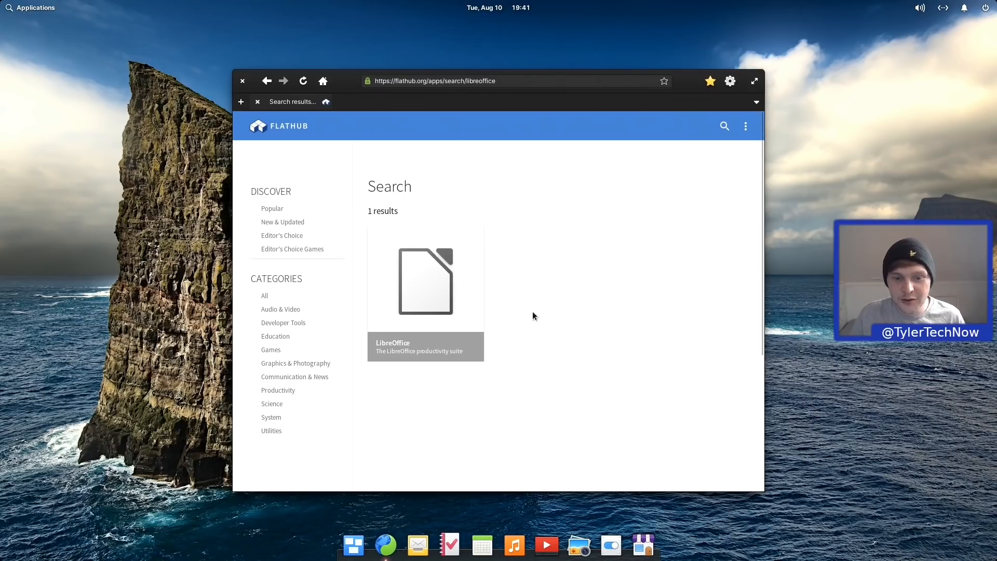
left_click(436, 287)
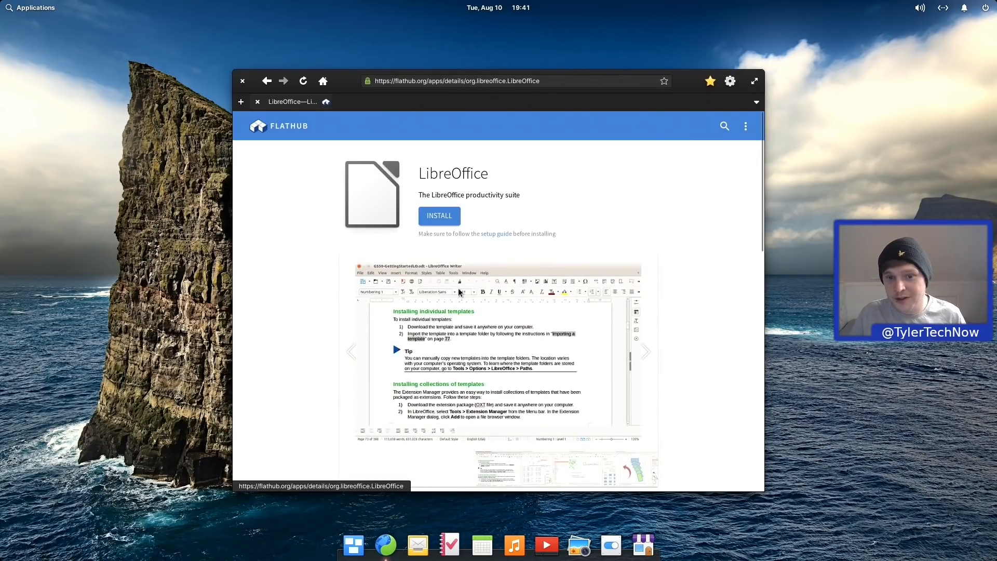
scroll(467, 296, "down", 2)
scroll(469, 295, "up", 2)
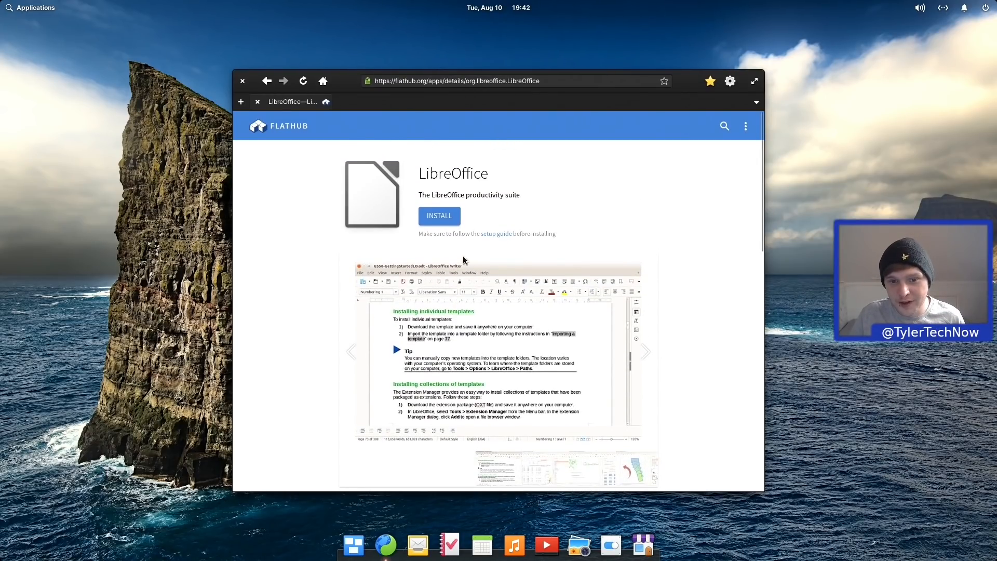
left_click(449, 219)
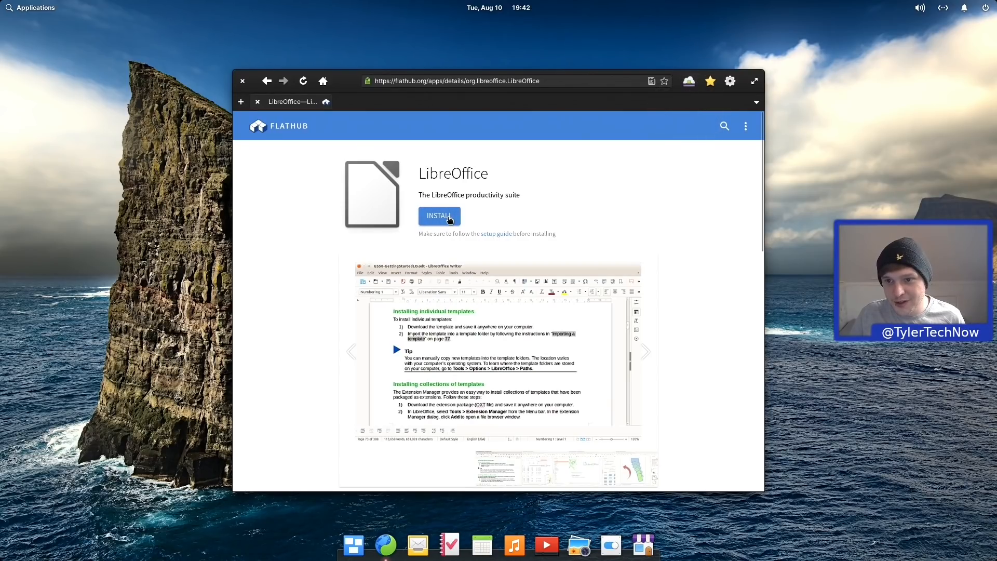
left_click(687, 82)
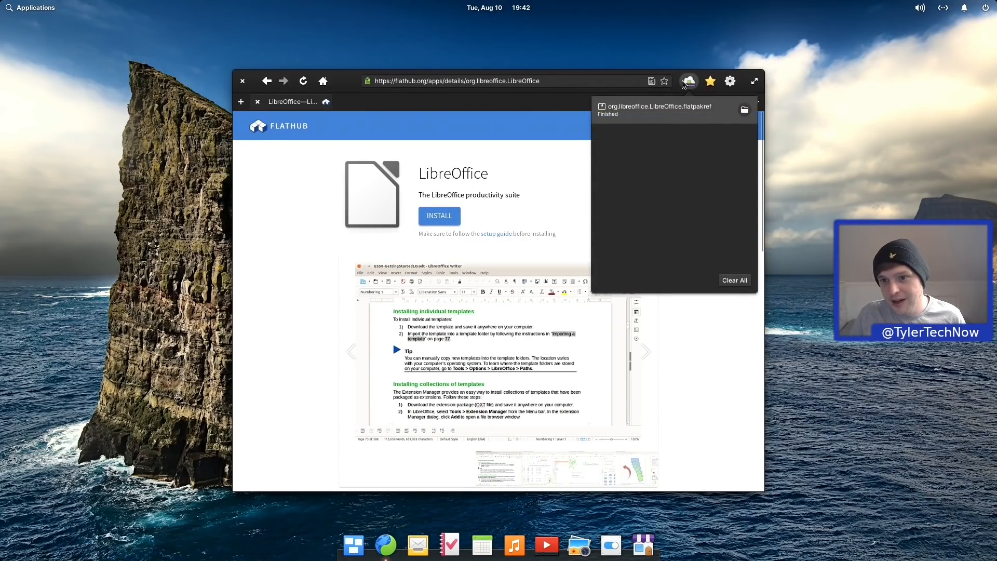
left_click(716, 108)
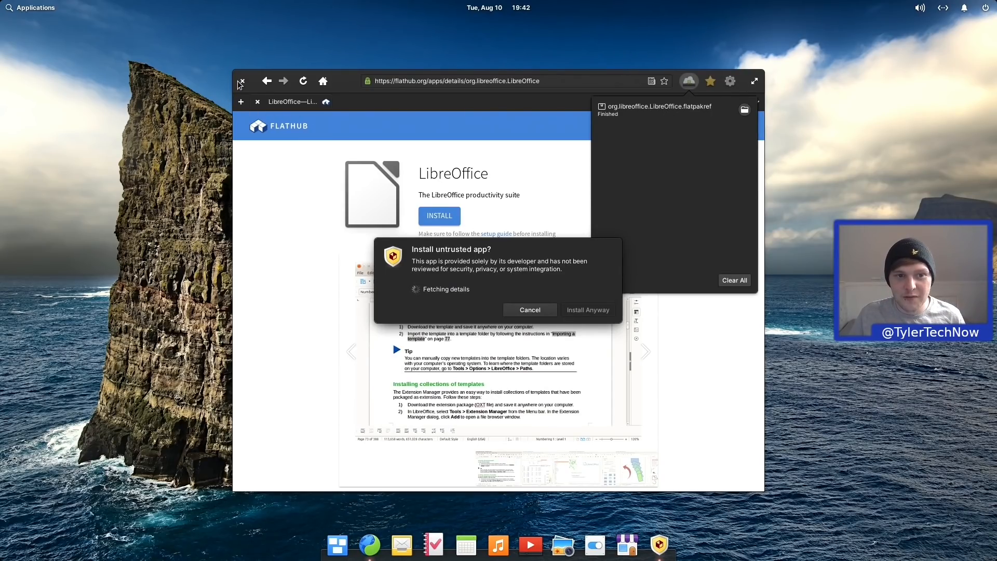
Step: Close the browser, tick I understand on the untrusted-app warning, and choose Install Anyway
left_click(270, 110)
left_click(244, 81)
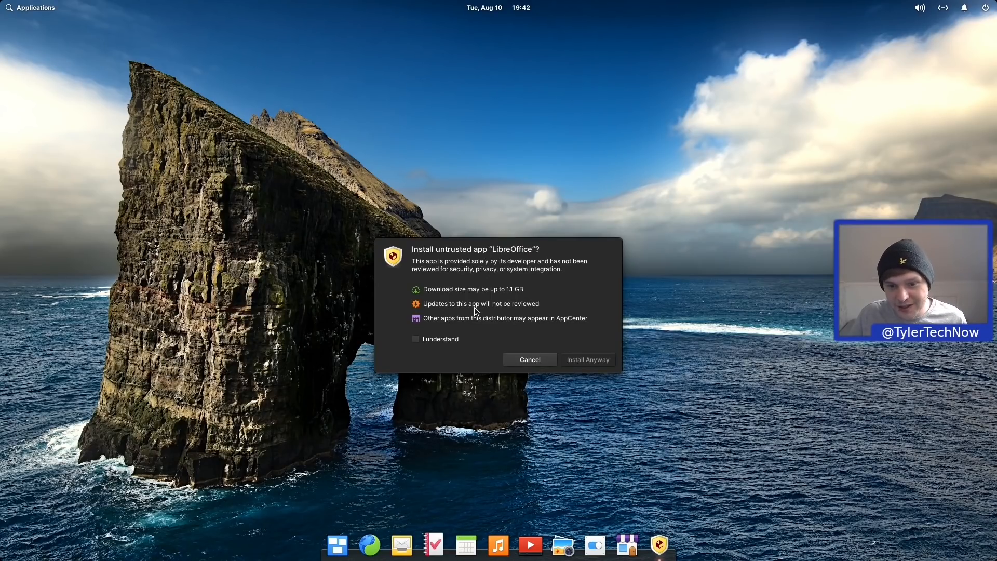
left_click_drag(547, 302, 409, 302)
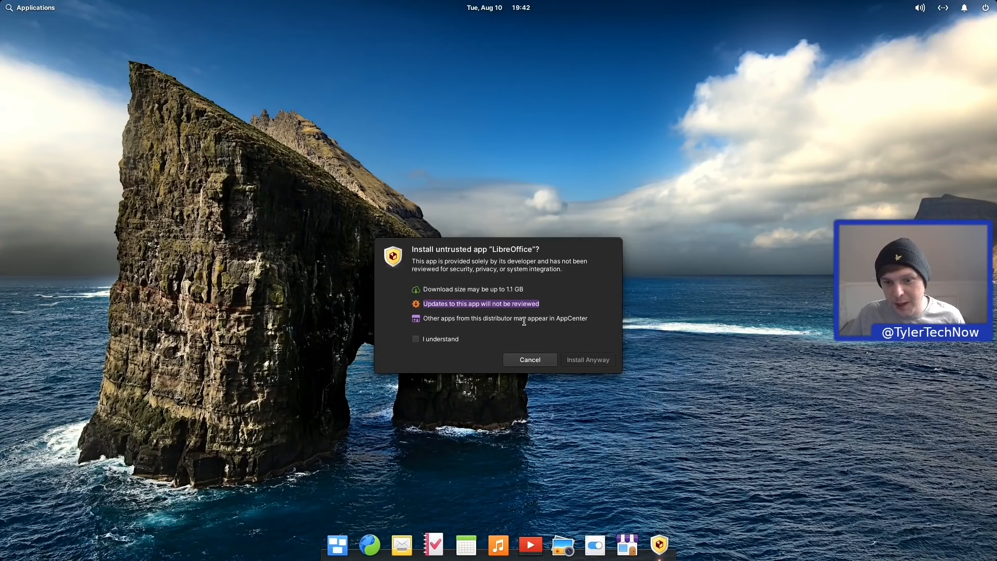
left_click(423, 340)
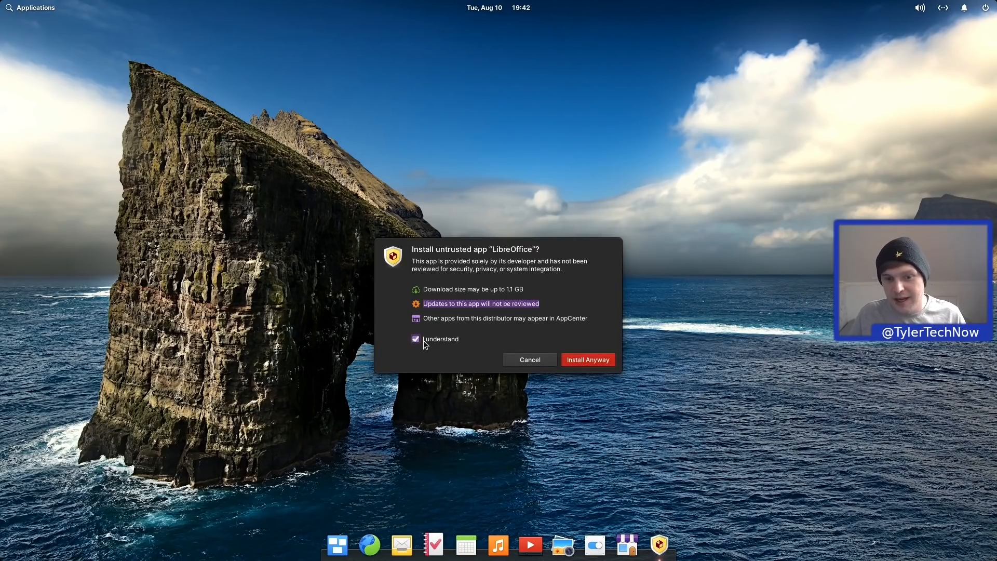
left_click(582, 360)
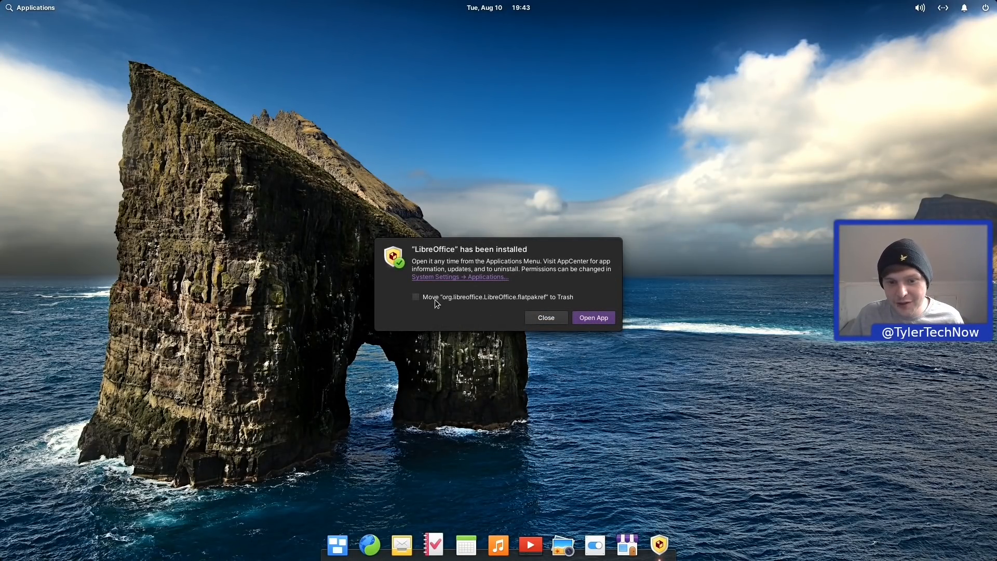
Step: Send the flatpakref to Trash, open and close LibreOffice, then launch System Settings
left_click(465, 301)
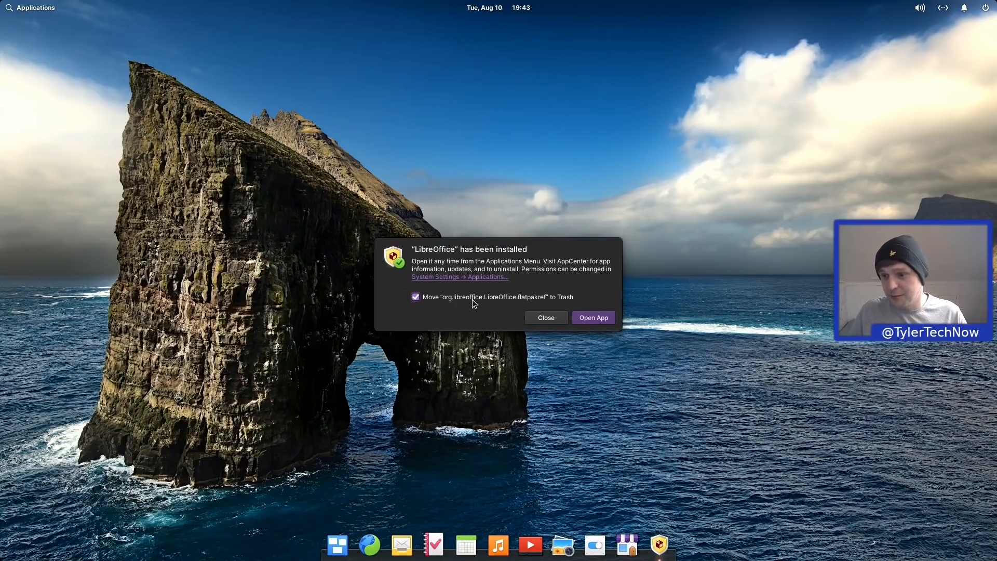
left_click(584, 317)
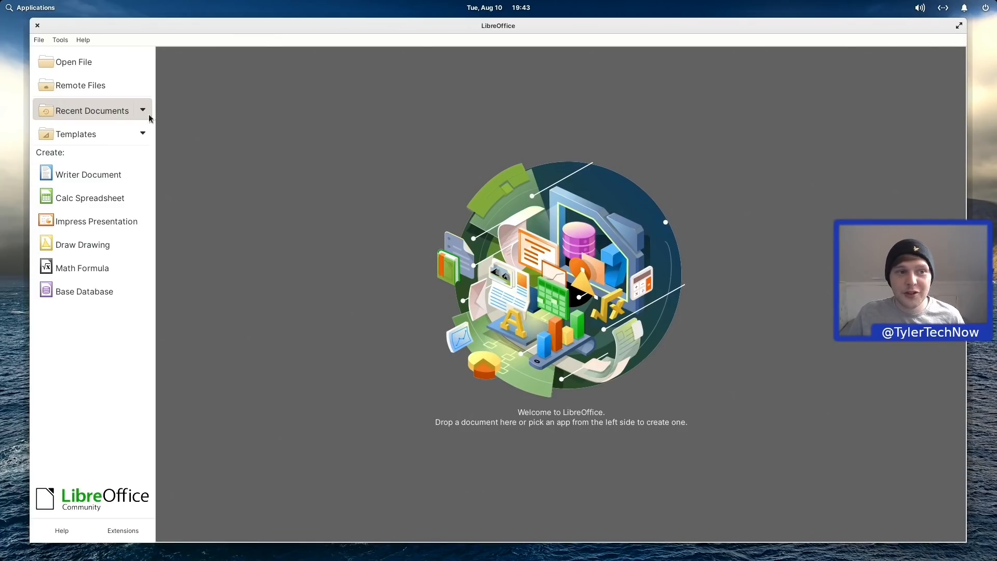
left_click(37, 25)
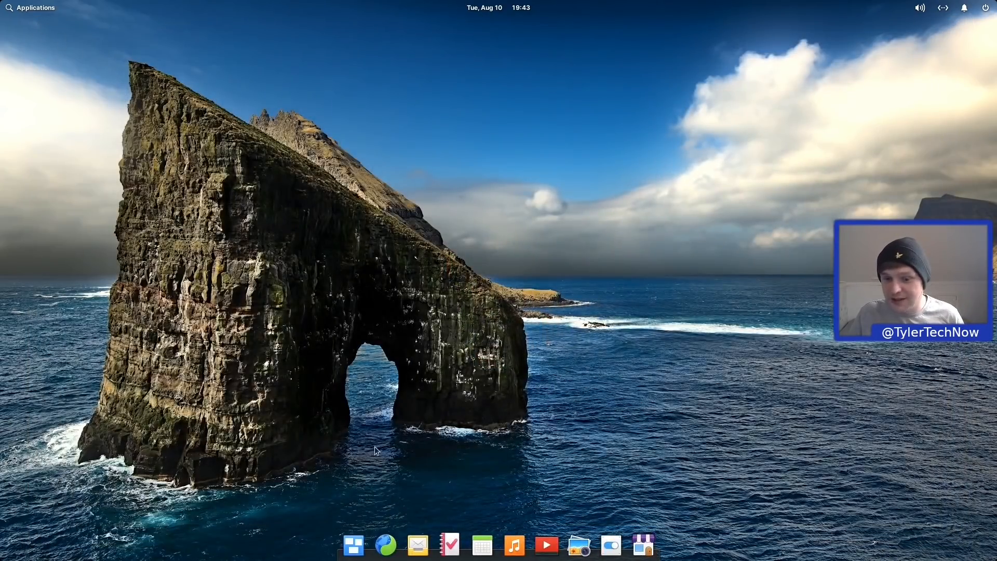
left_click(613, 545)
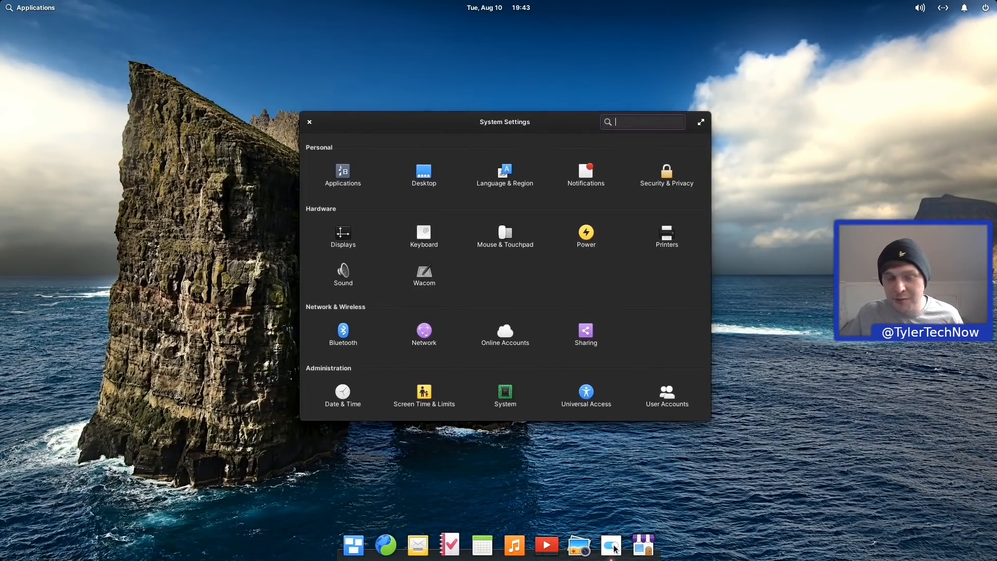
Step: Select LibreOffice under Applications > Permissions
left_click(340, 171)
left_click(542, 145)
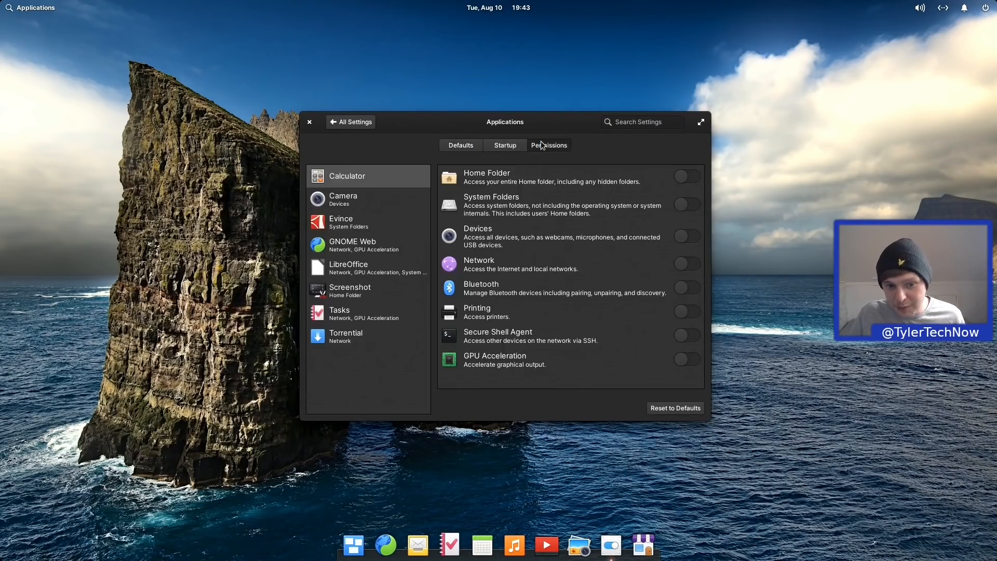
left_click(355, 267)
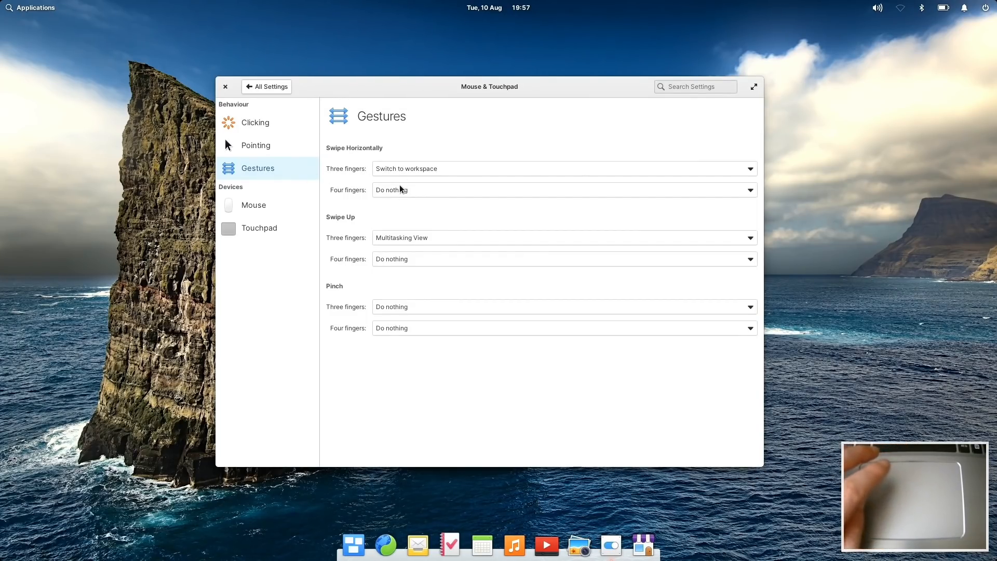
Step: Switch between workspaces and toggle the multitasking overview with Super+Arrow shortcuts
key("super+Right")
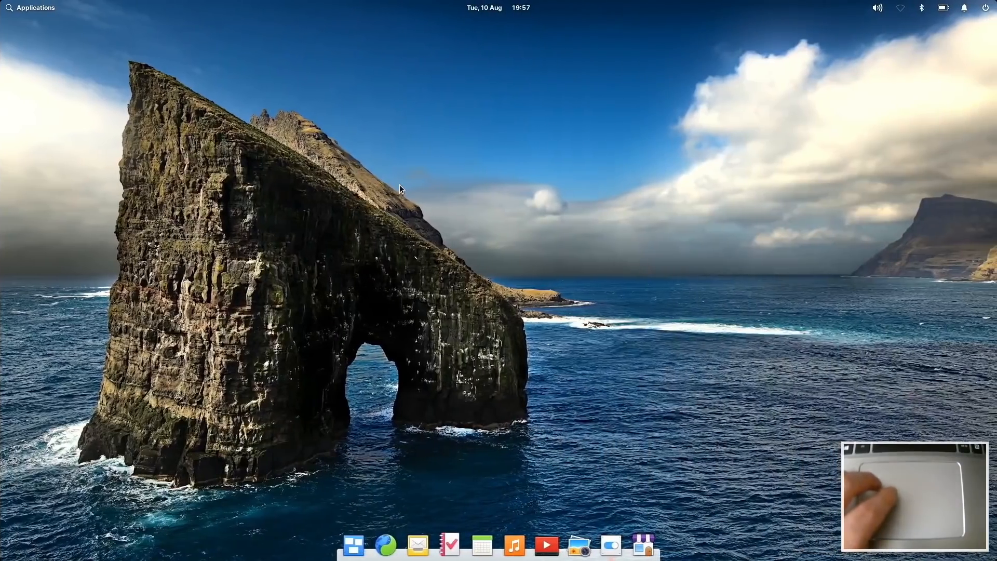
key("super+Left")
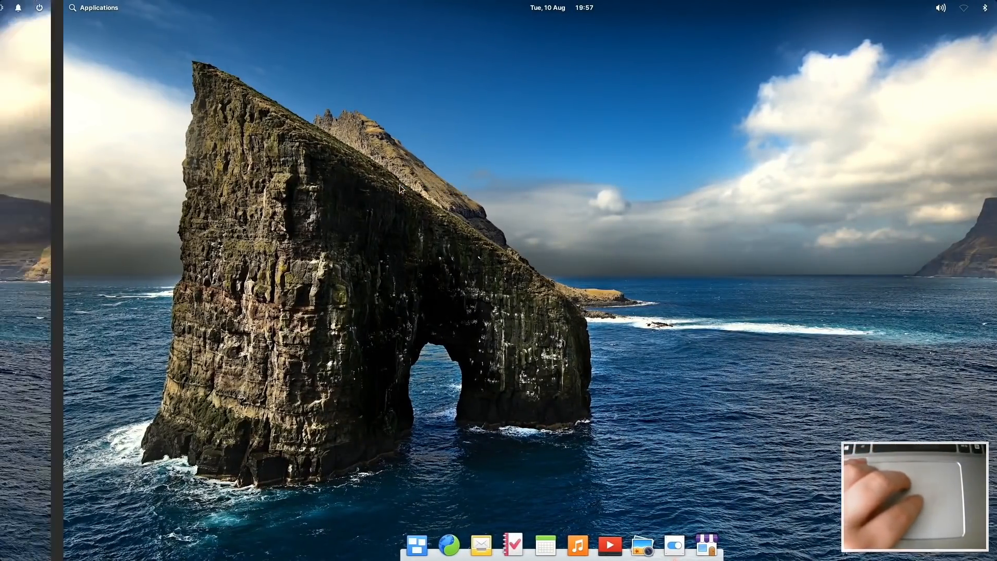
key("super+Right")
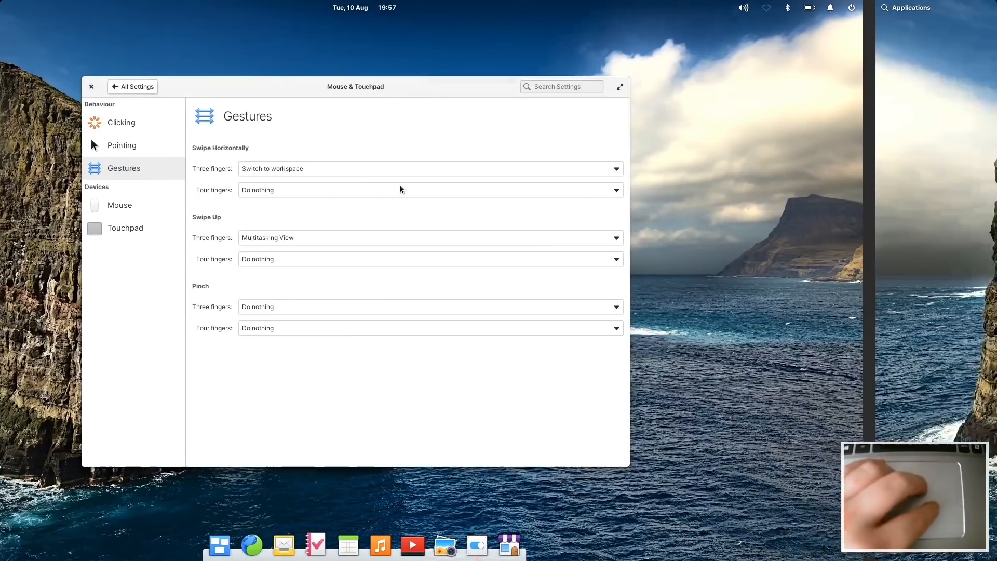
key("super+Left")
key("super+Right")
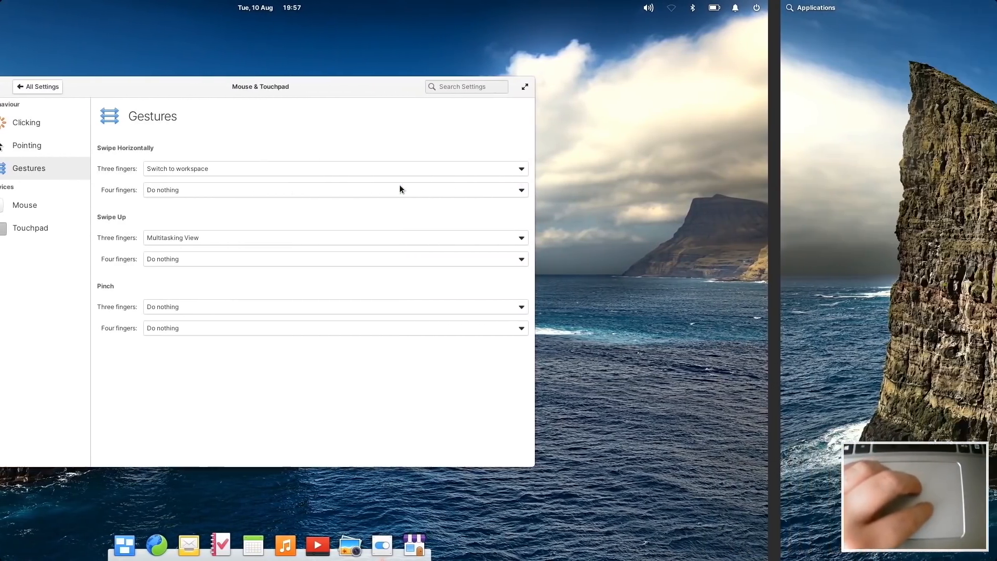
key("super+Left")
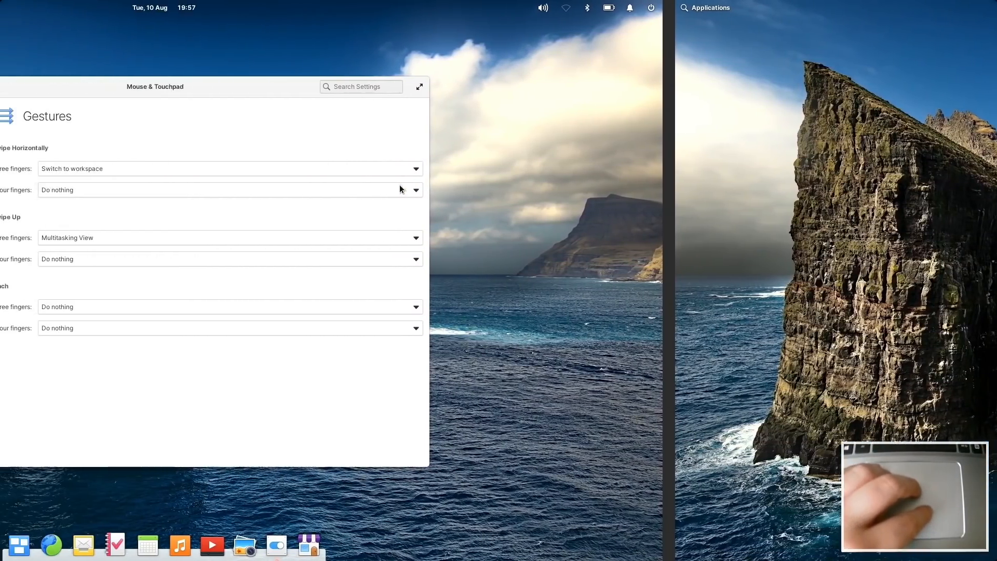
key("super+Left")
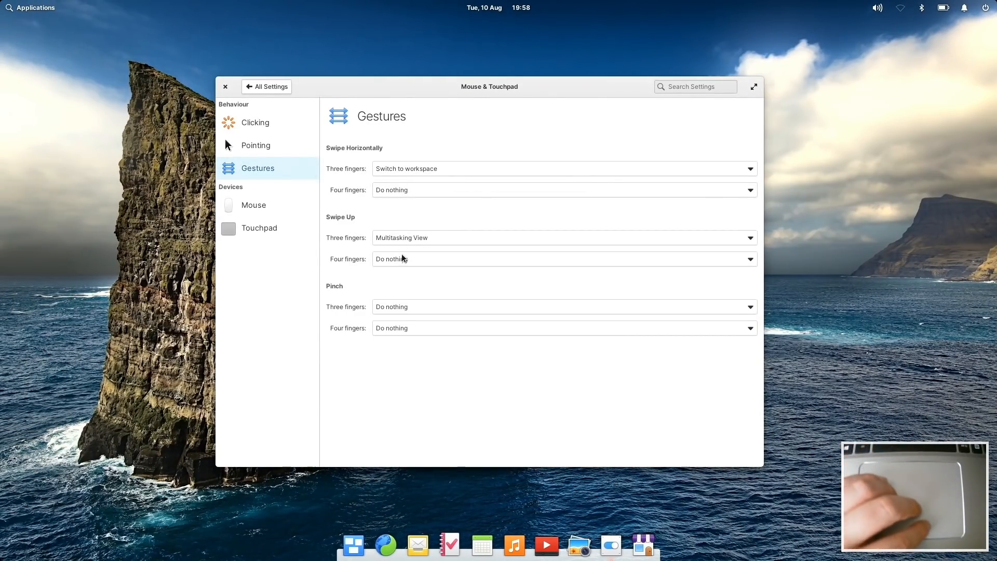
key("super+Down")
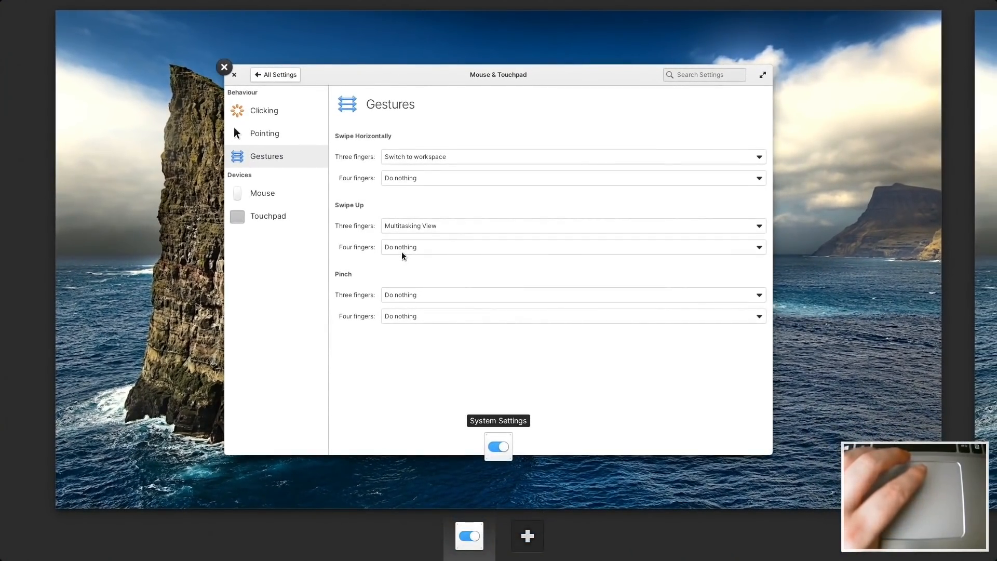
key("super+Down")
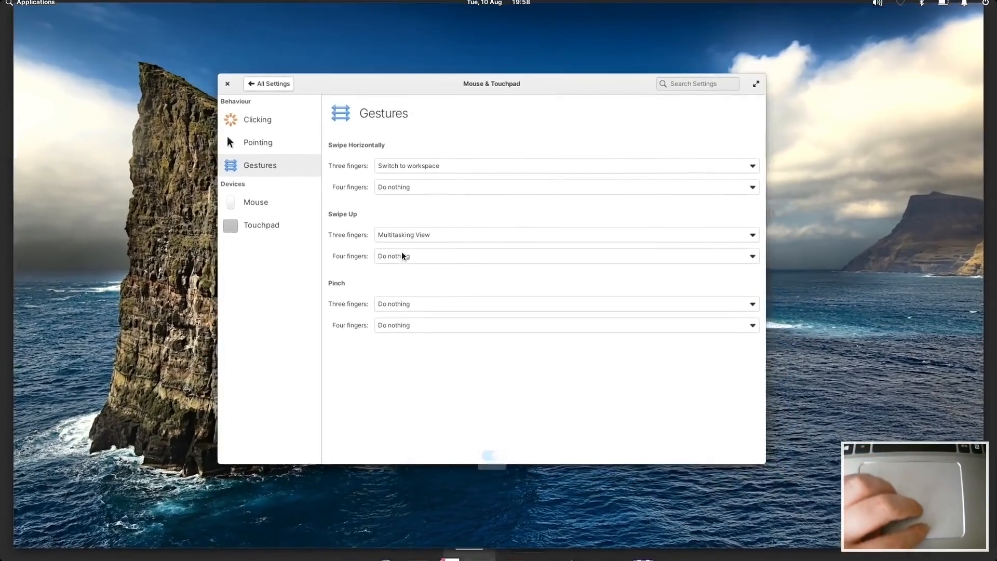
key("super+Down")
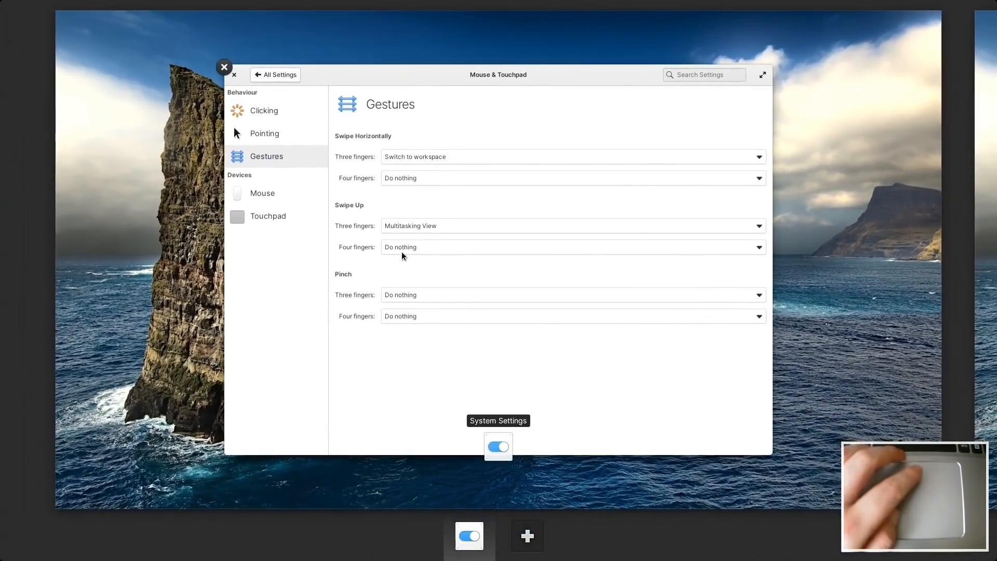
key("super+Down")
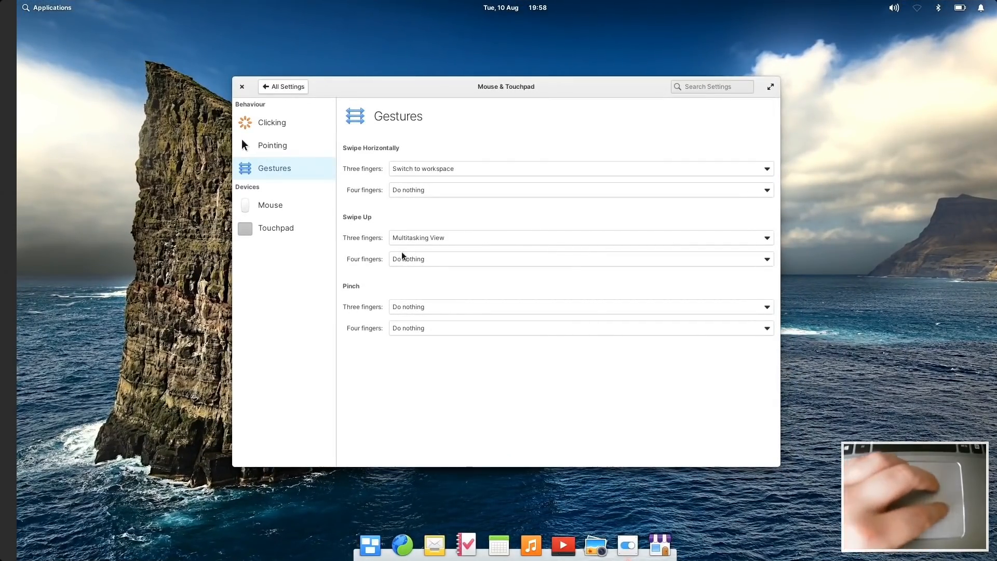
key("super+Right")
key("super+Left")
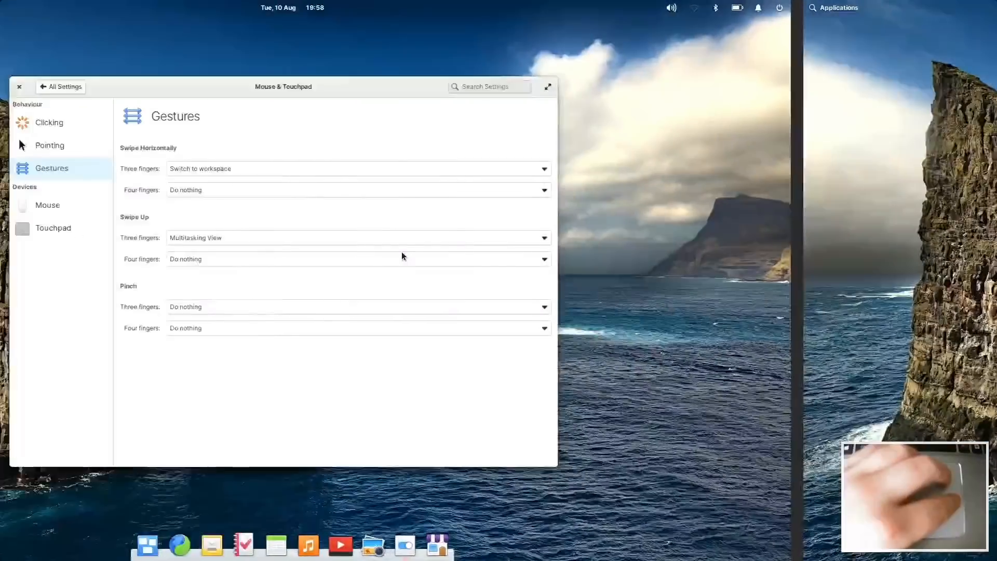
key("super+Right")
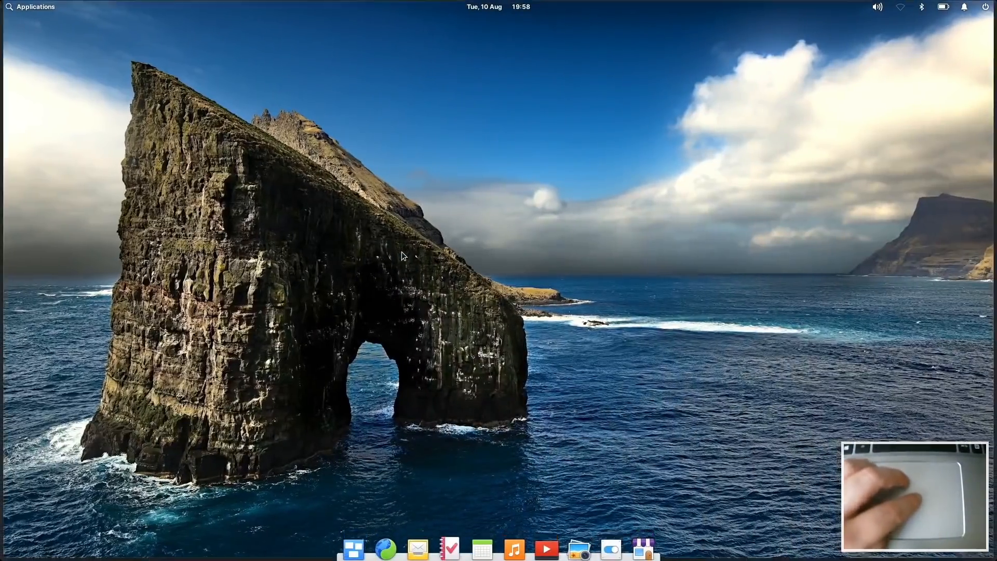
key("super+Down")
key("super+Down")
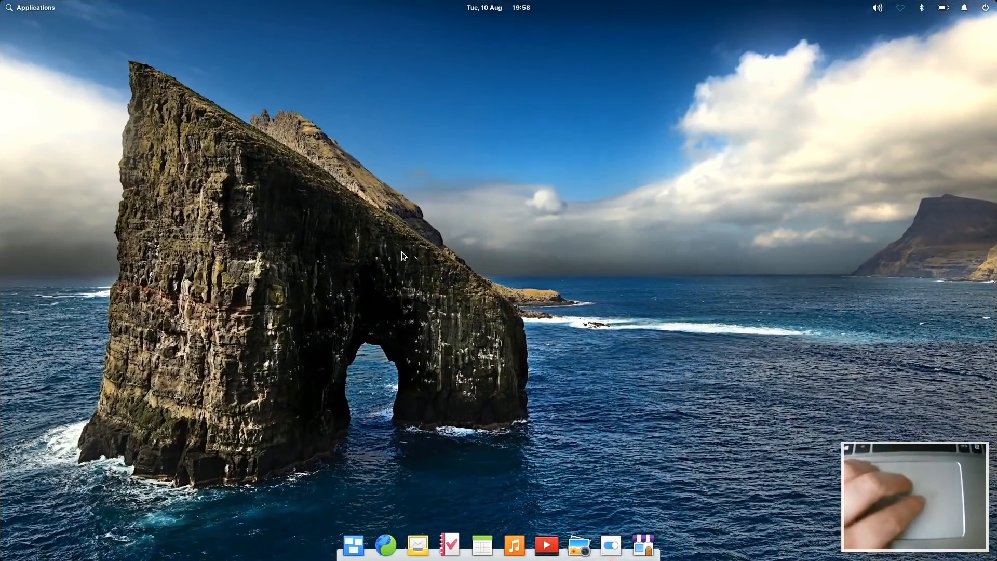
key("super+Left")
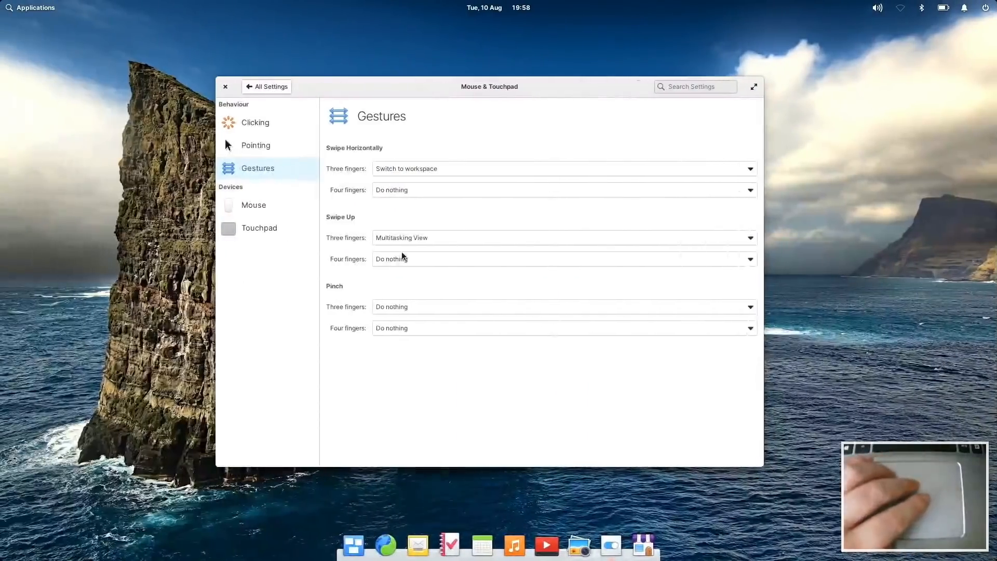
Step: Leave four-finger swipes as Do nothing and set three-finger pinch to Zoom
left_click(400, 191)
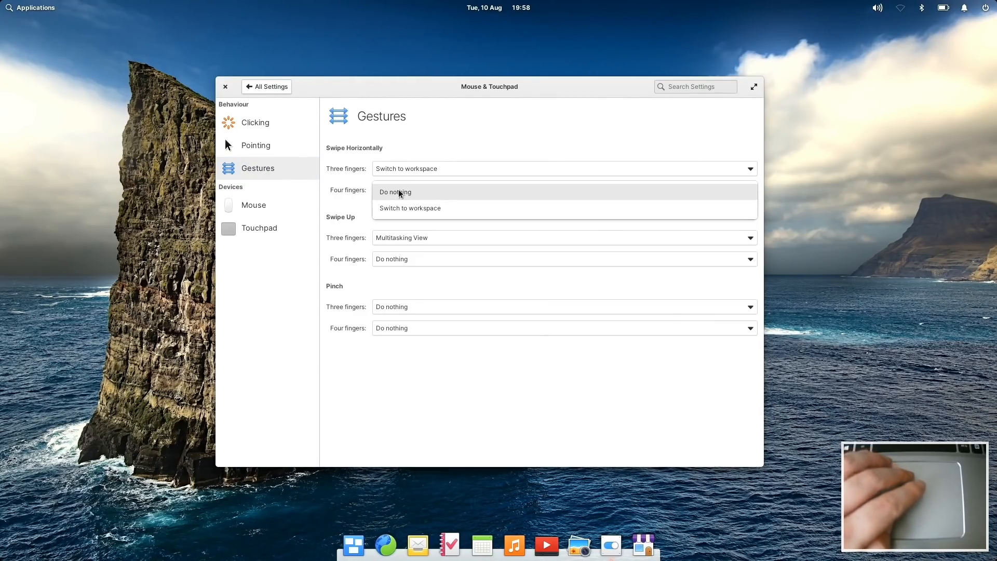
left_click(330, 205)
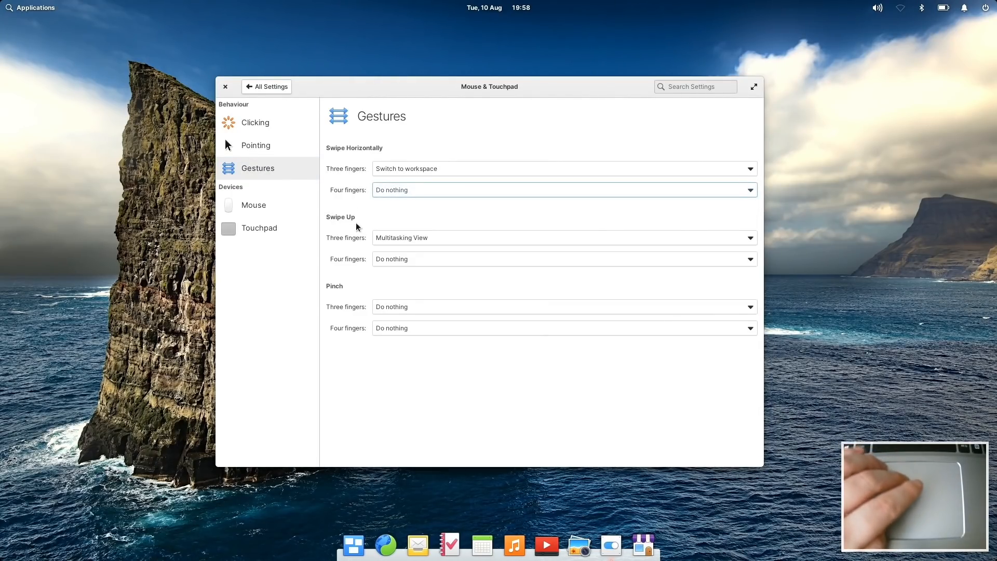
left_click(396, 260)
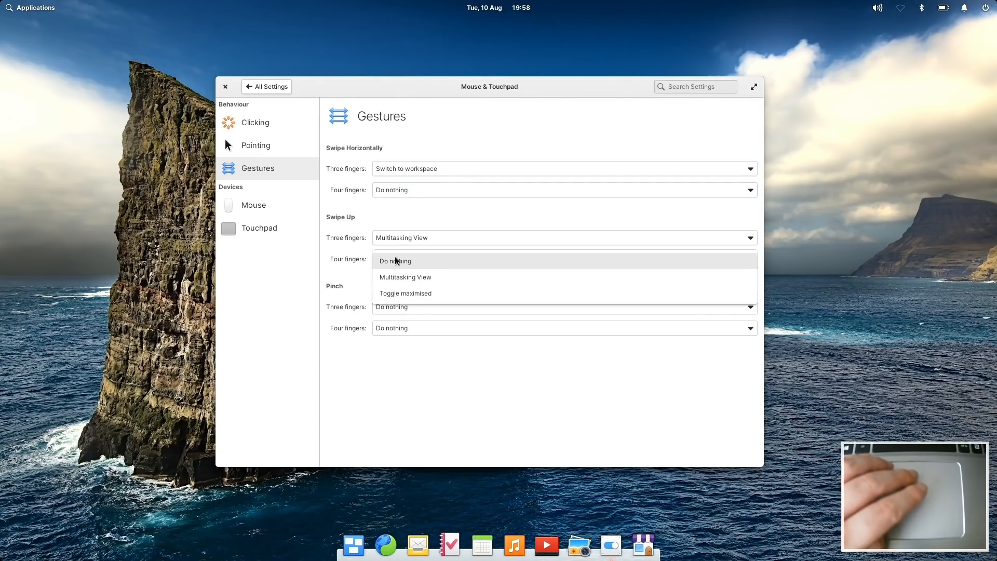
left_click(336, 278)
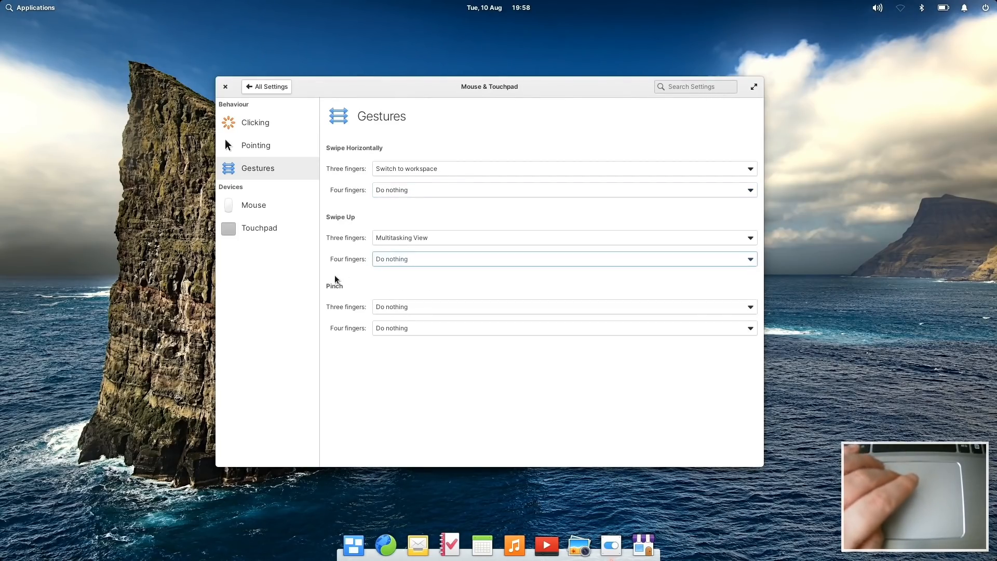
left_click(406, 314)
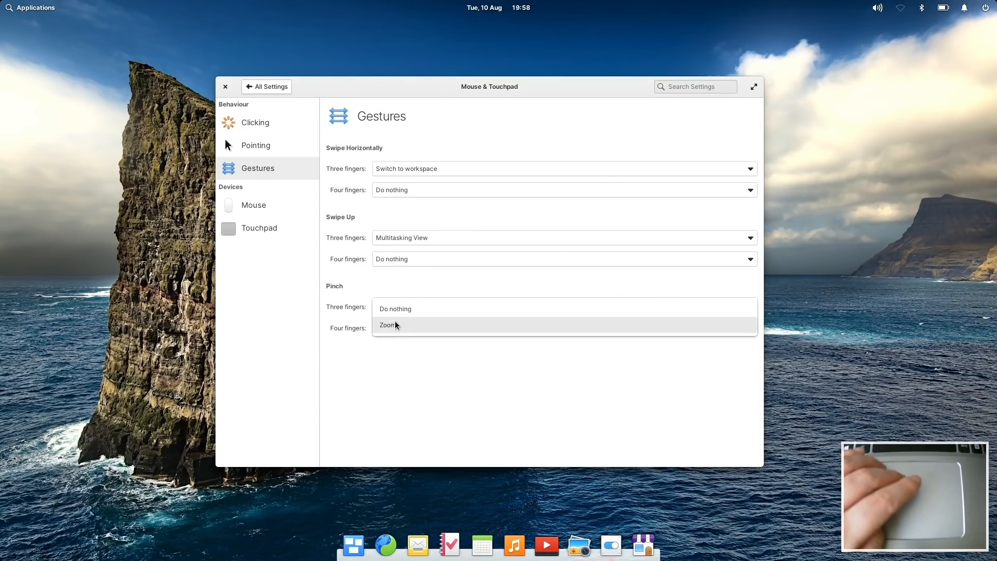
left_click(396, 325)
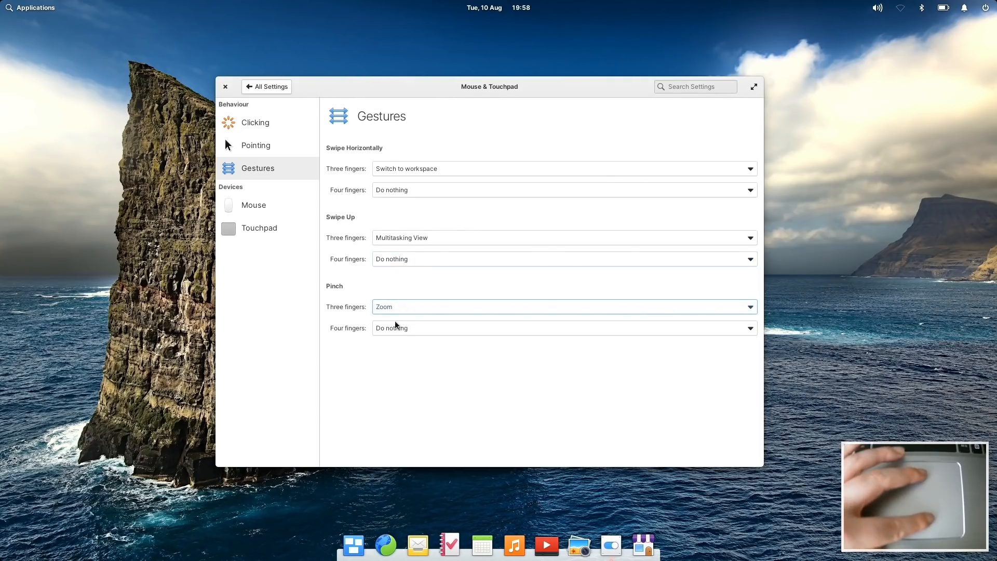
scroll(395, 325, "down", 1)
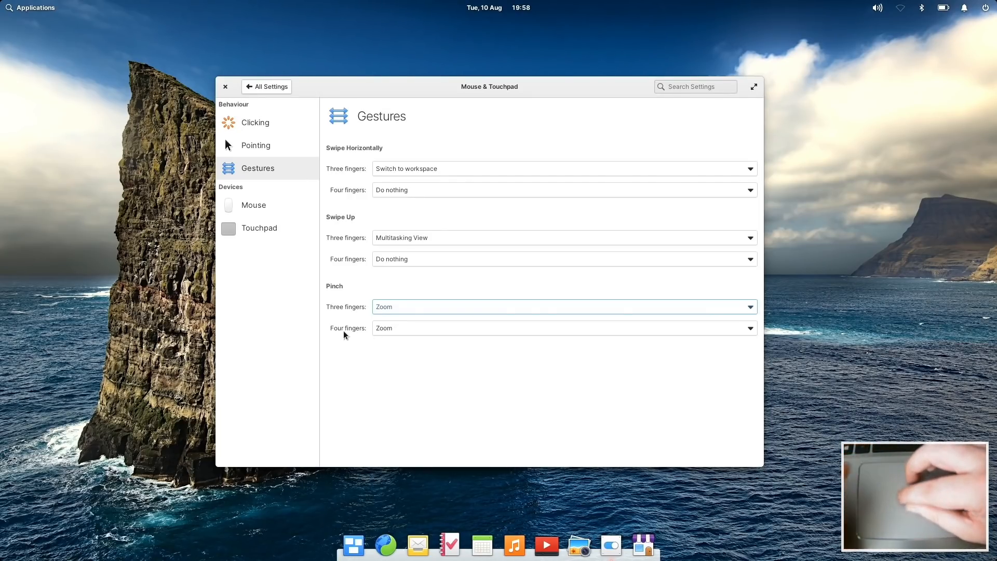
scroll(344, 333, "up", 5)
scroll(344, 332, "down", 5)
scroll(344, 333, "up", 3)
scroll(344, 333, "down", 3)
scroll(344, 330, "up", 3)
scroll(344, 331, "down", 3)
scroll(344, 330, "up", 3)
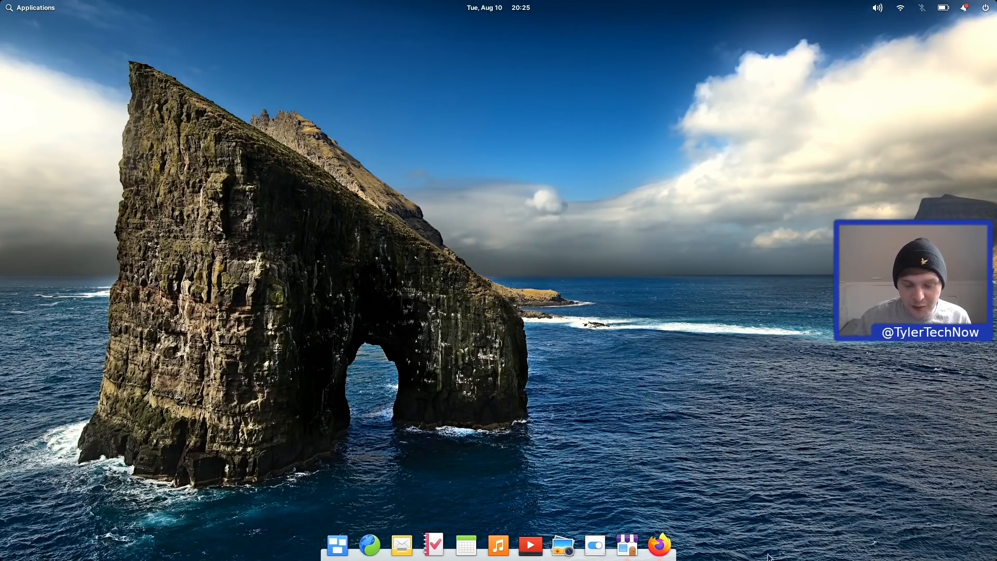
Step: Close AppCenter, swipe away the Welcome to PushAlert notification, and close the empty notification list
left_click(628, 545)
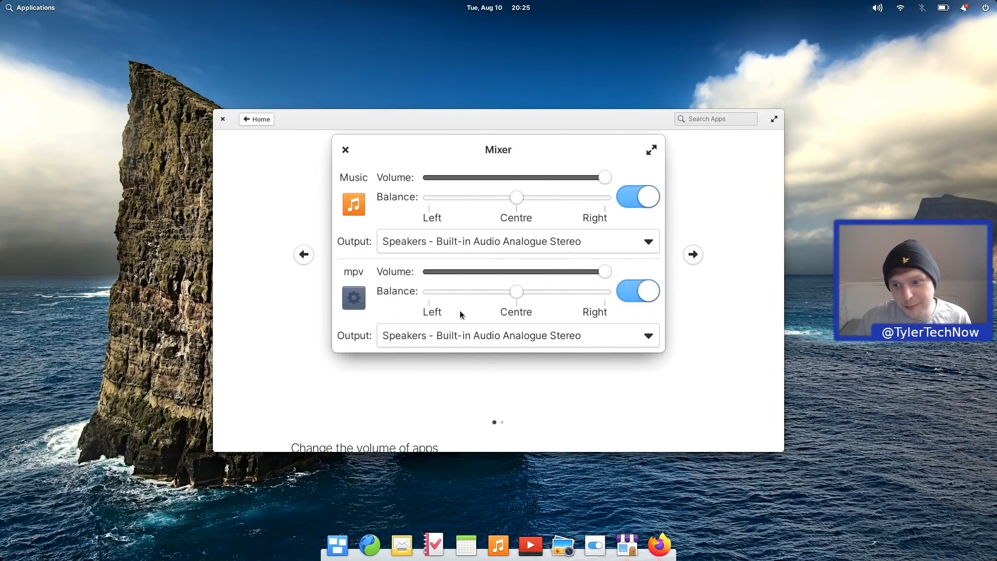
left_click(223, 119)
left_click(964, 8)
mouse_move(903, 86)
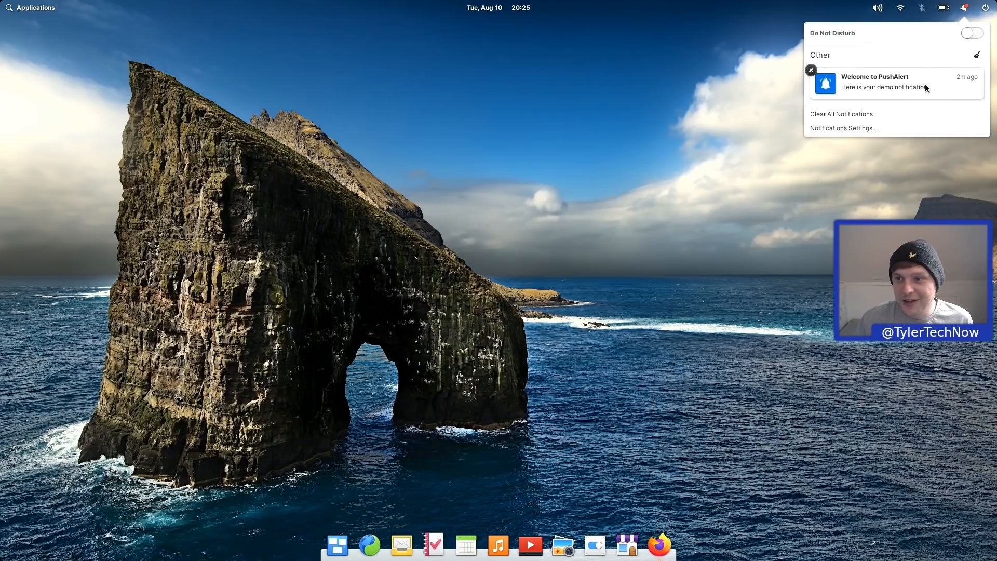
scroll(925, 87, "right", 3)
scroll(926, 87, "left", 3)
scroll(925, 83, "right", 5)
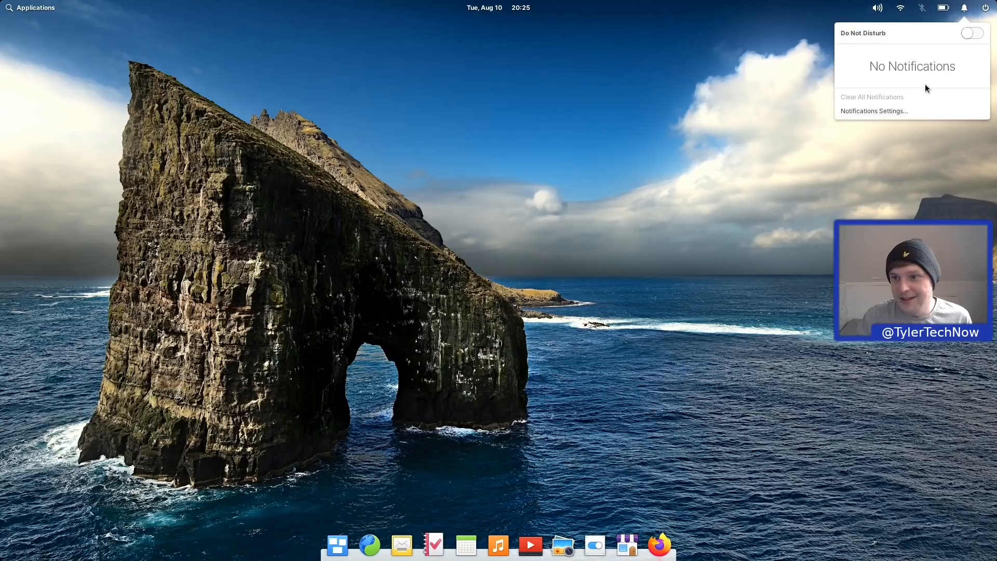
left_click(686, 186)
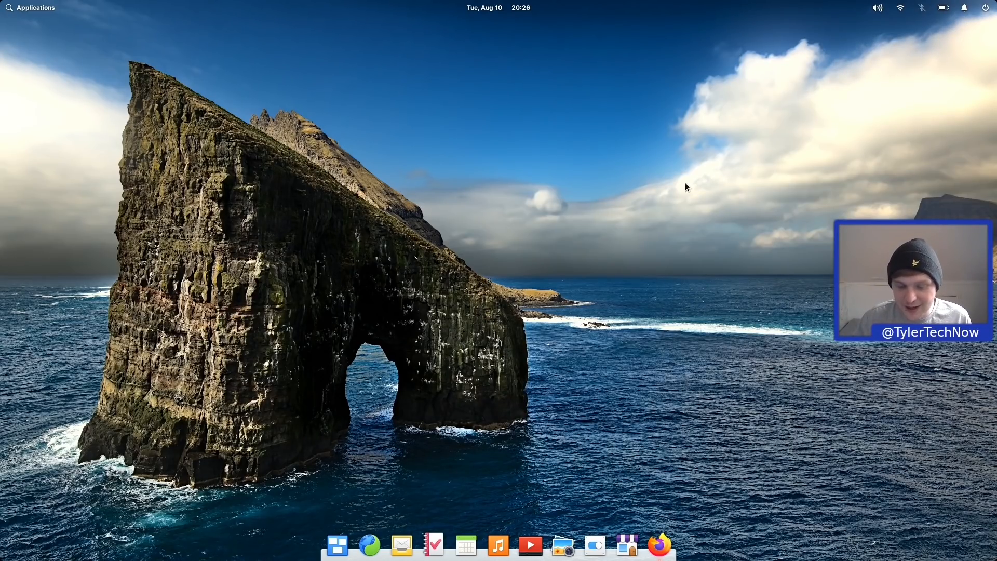
Step: Launch Firefox on the PushAlert demo page and send four demo notifications
left_click(660, 546)
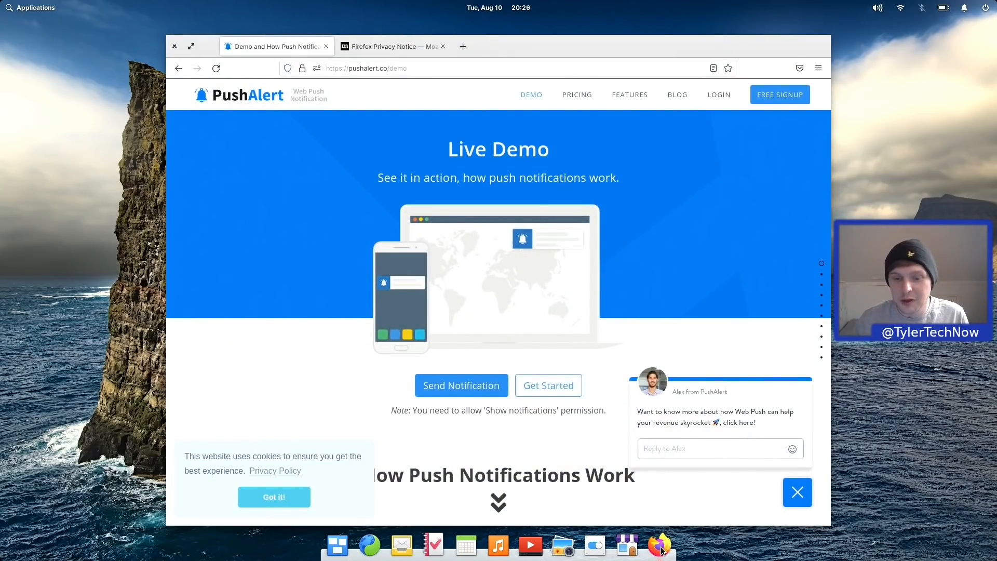
left_click(473, 393)
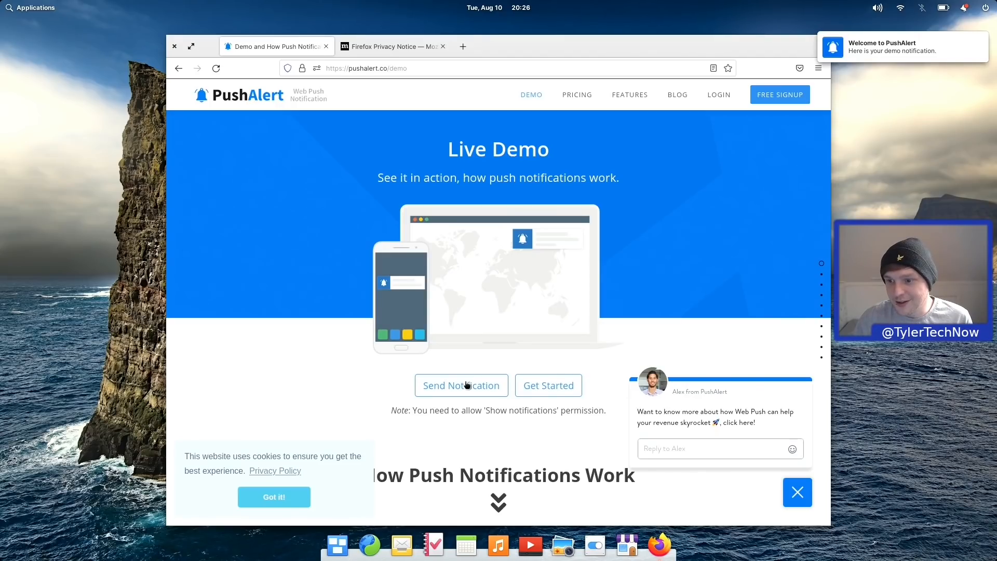
left_click(467, 385)
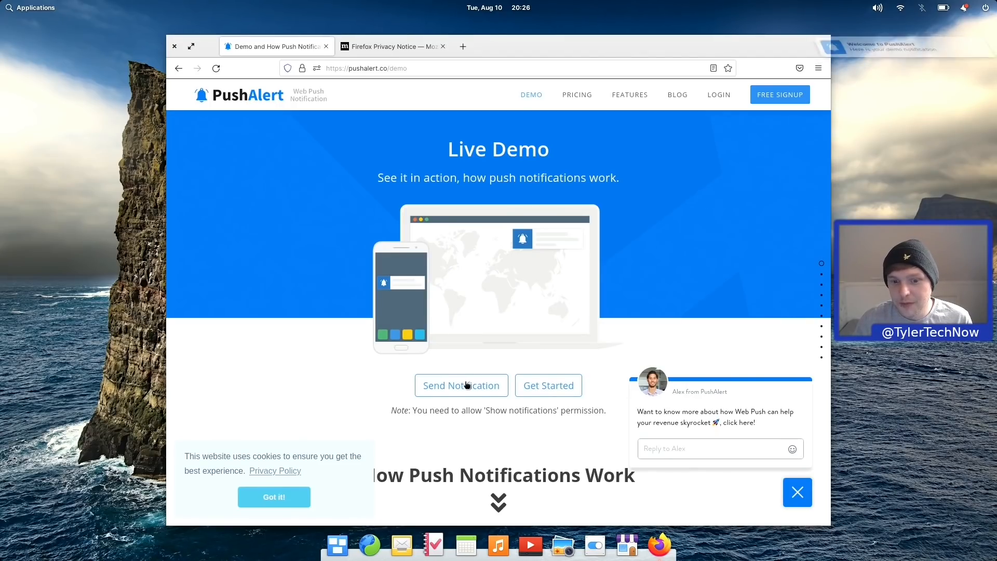
left_click(467, 385)
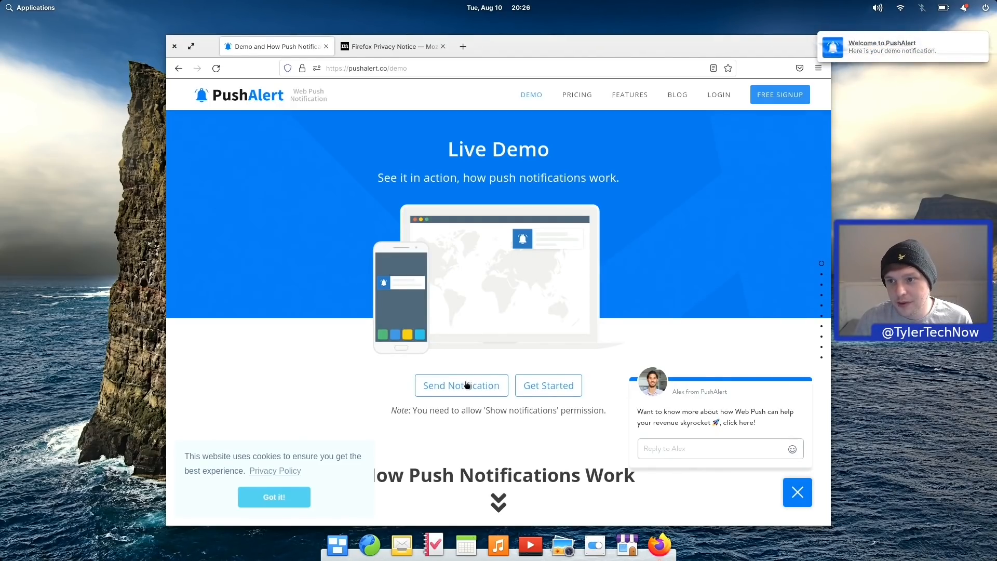
left_click(465, 384)
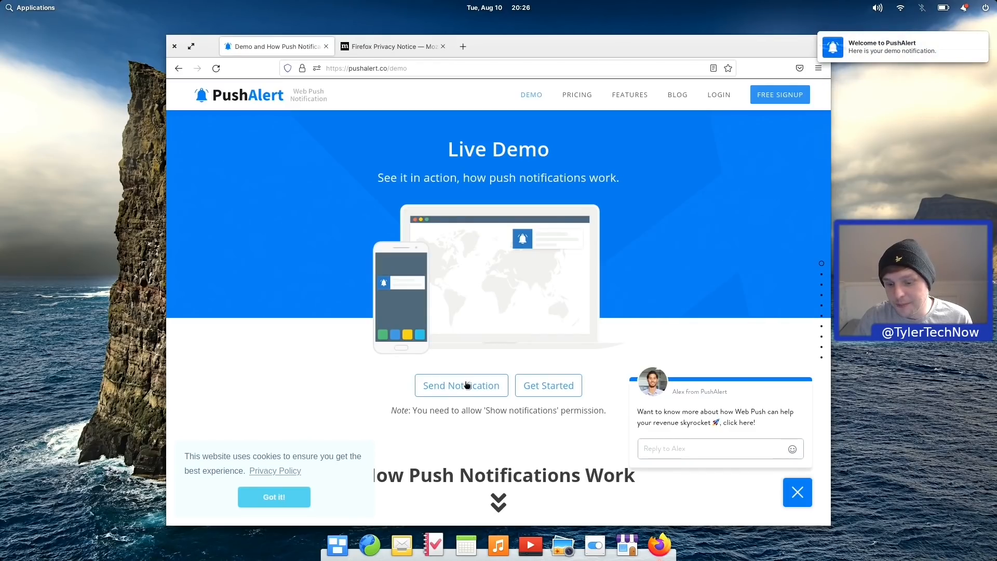
Step: Check the PushAlert alerts in the notification center, then quit Firefox closing both tabs
left_click(964, 8)
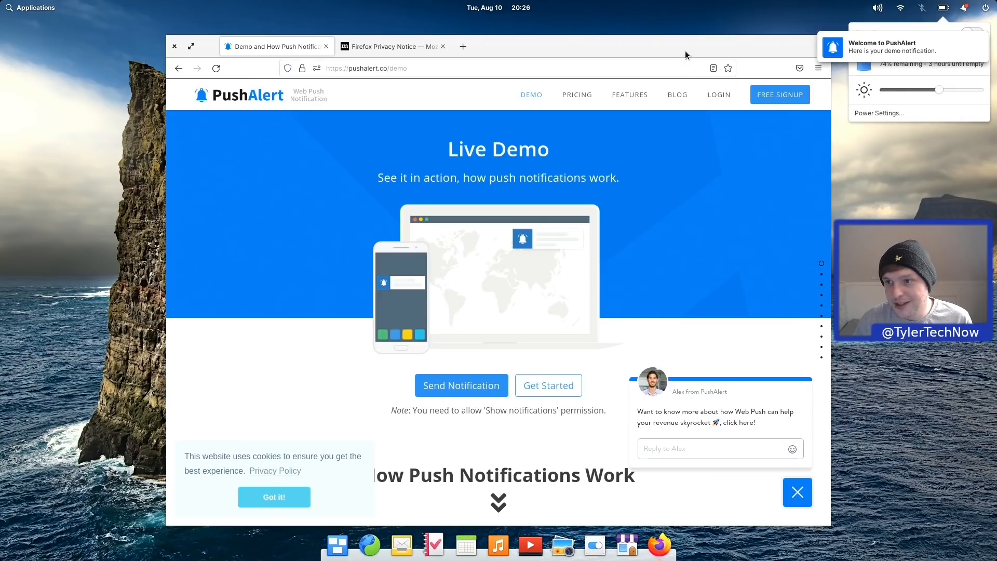
left_click(743, 49)
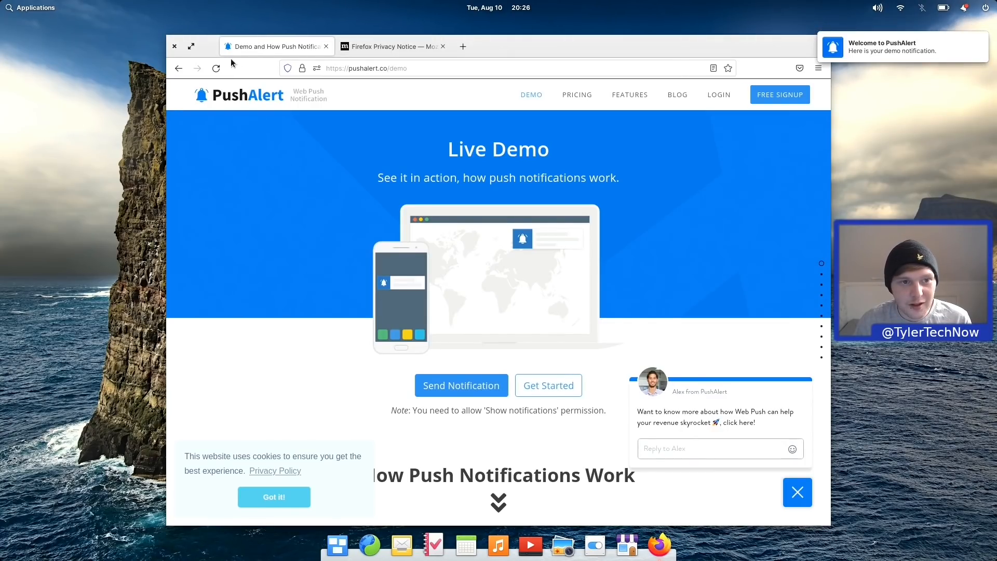
left_click(174, 47)
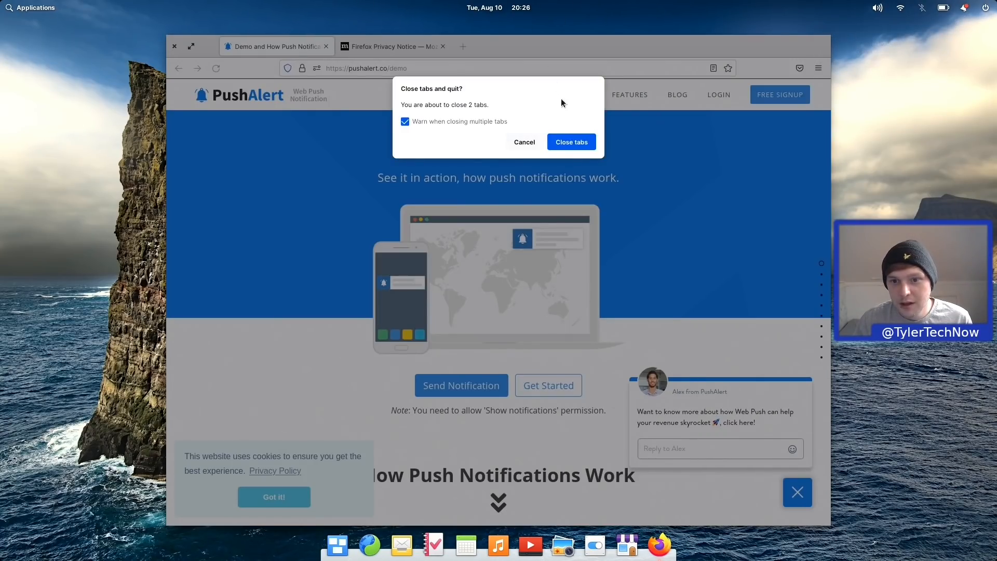
left_click(572, 142)
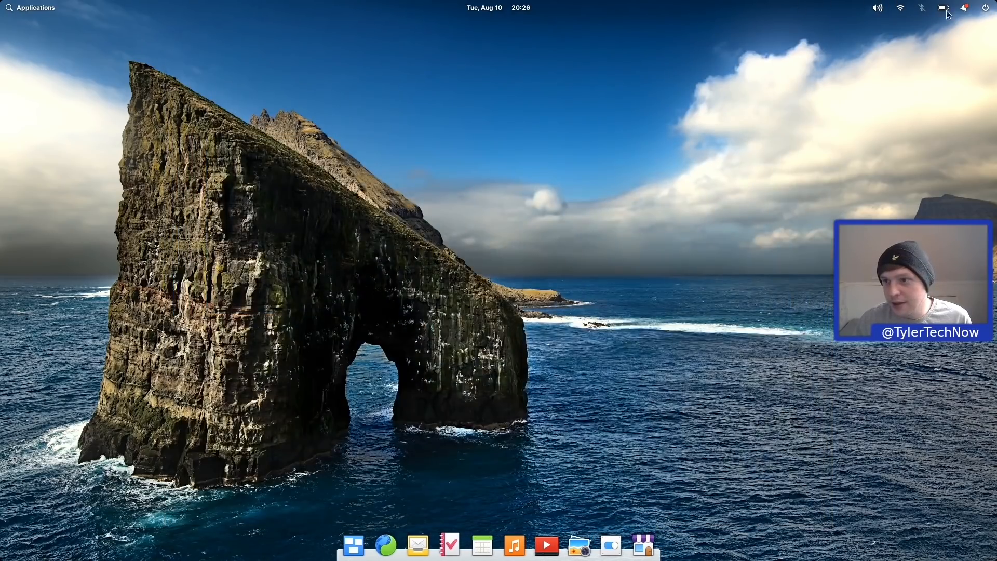
Step: Clear all PushAlert notifications under Other and go to Notifications Settings
left_click(966, 7)
mouse_move(978, 83)
scroll(976, 83, "right", 3)
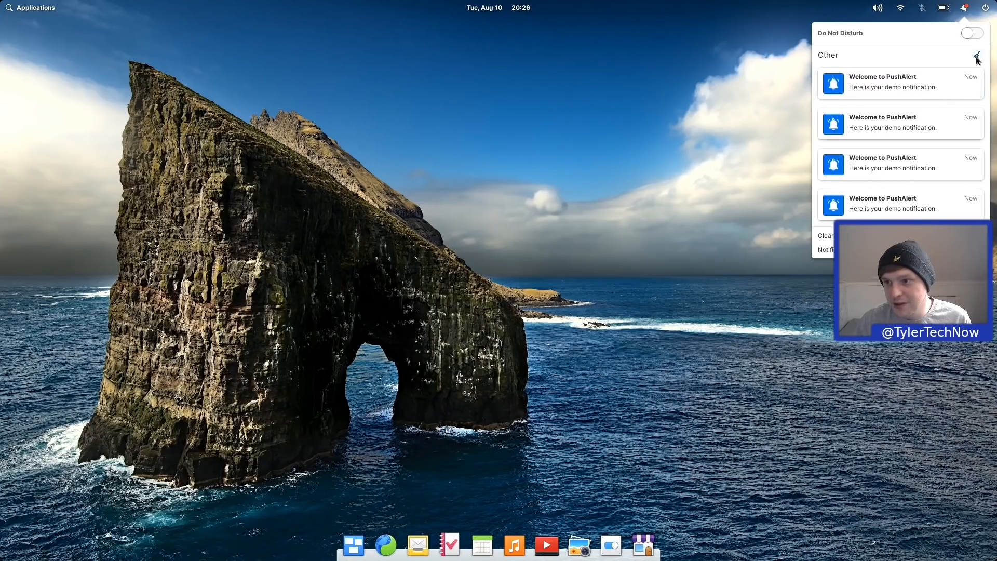
left_click(977, 61)
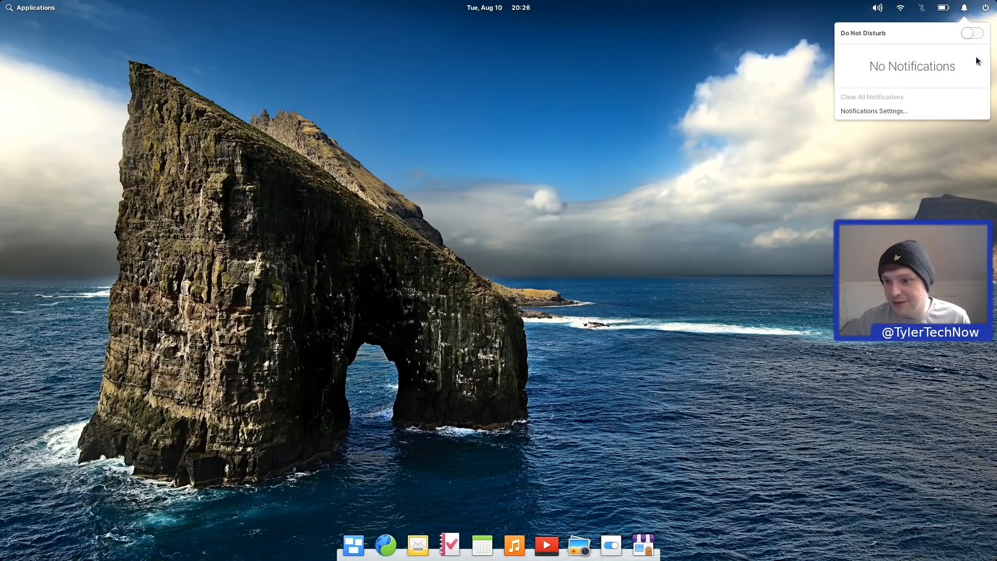
left_click(848, 112)
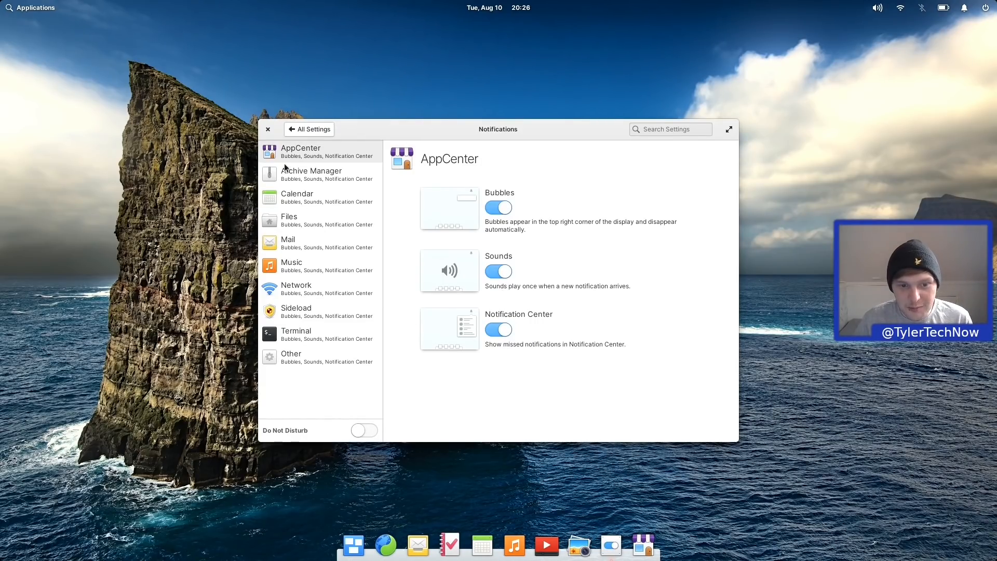
Step: Browse Archive Manager, Calendar and Files notification options, turning Files Bubbles off and back on
left_click(292, 181)
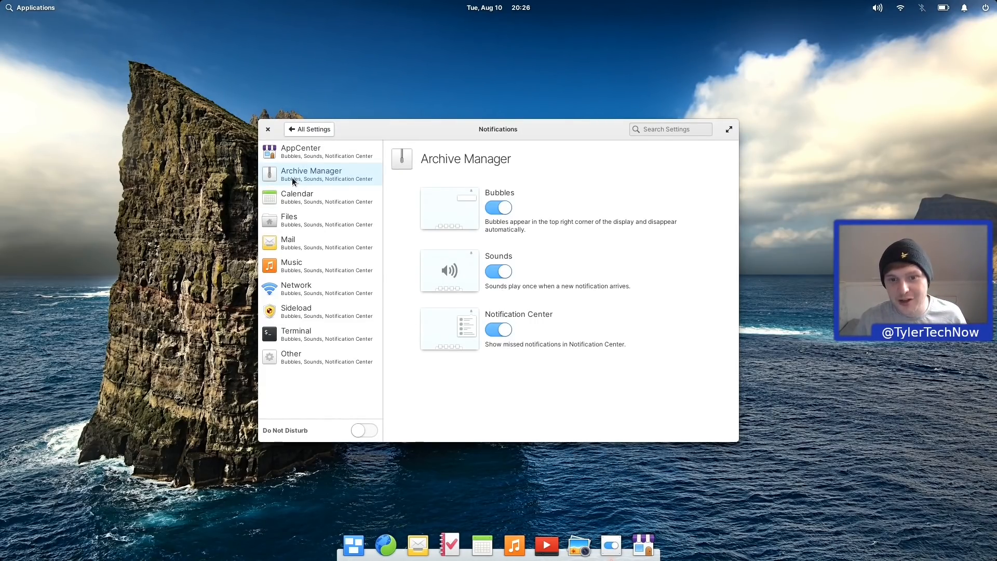
left_click(299, 205)
left_click(301, 220)
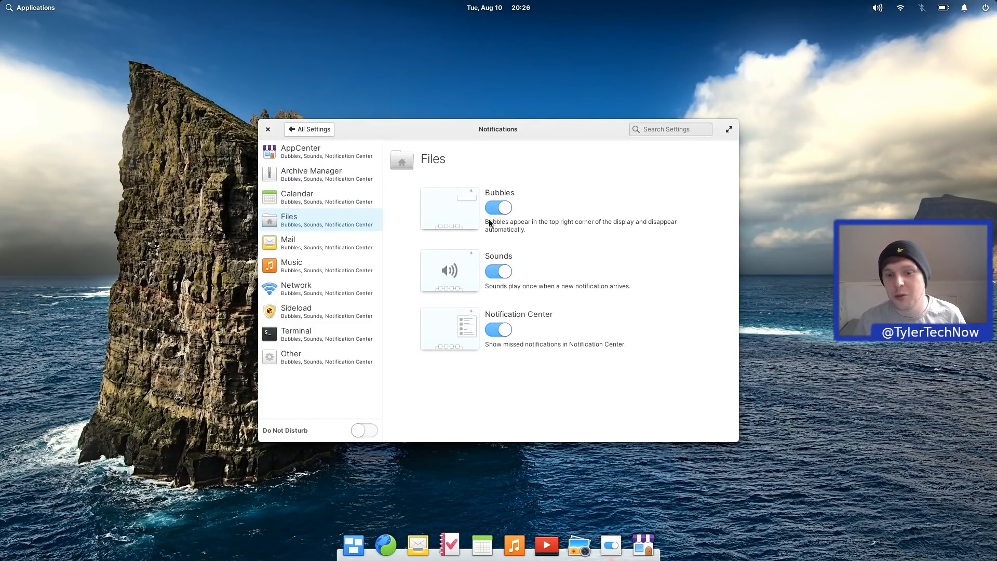
left_click(500, 208)
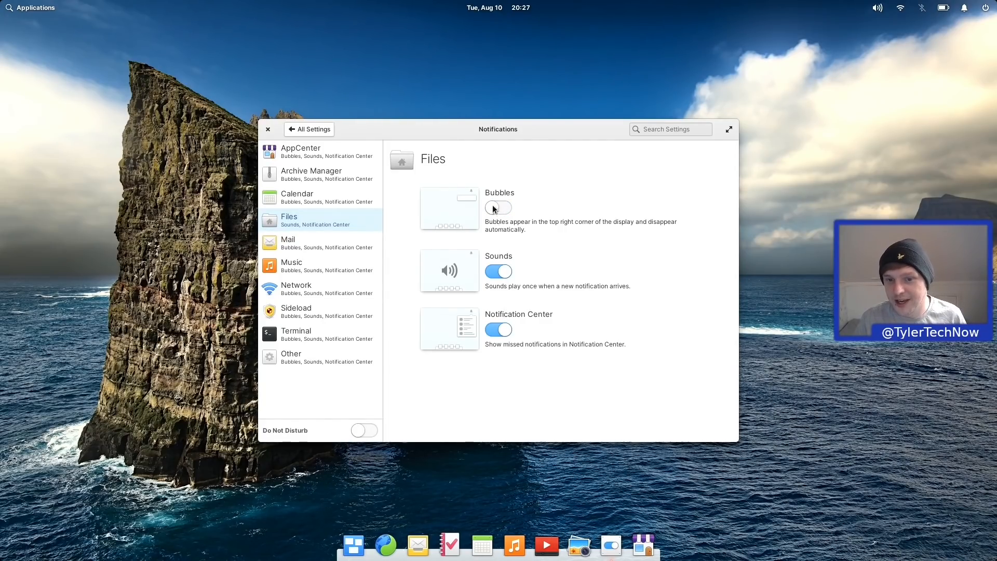
left_click(494, 208)
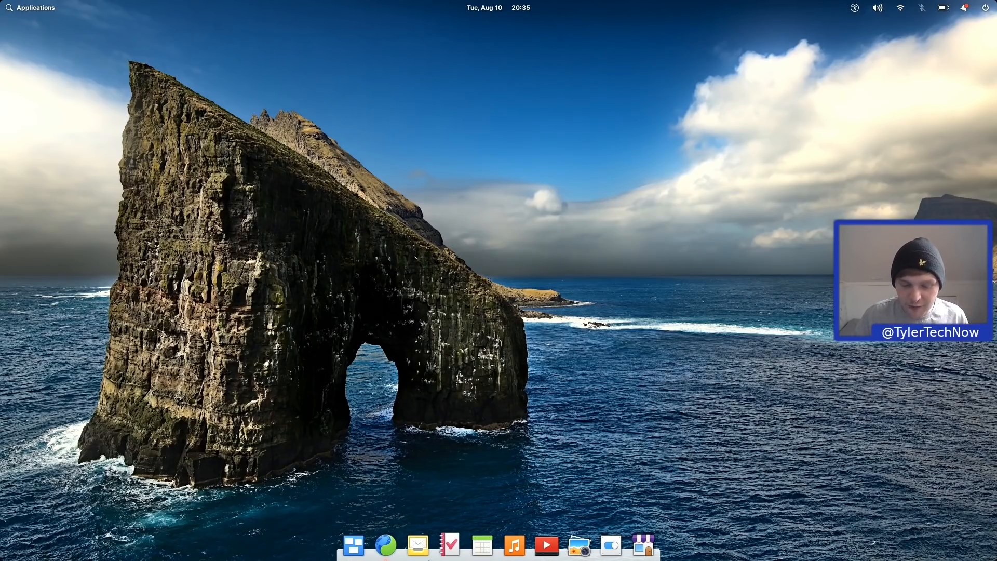
Step: Open System Settings, glance at the pantheon-tweaks README in Web, then go to the Tweaks page
left_click(604, 546)
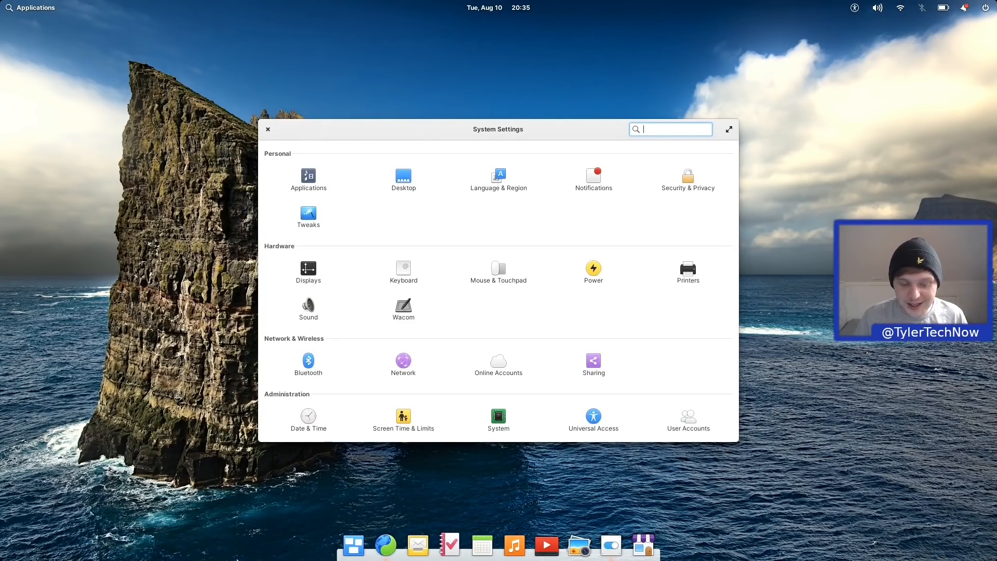
left_click(384, 554)
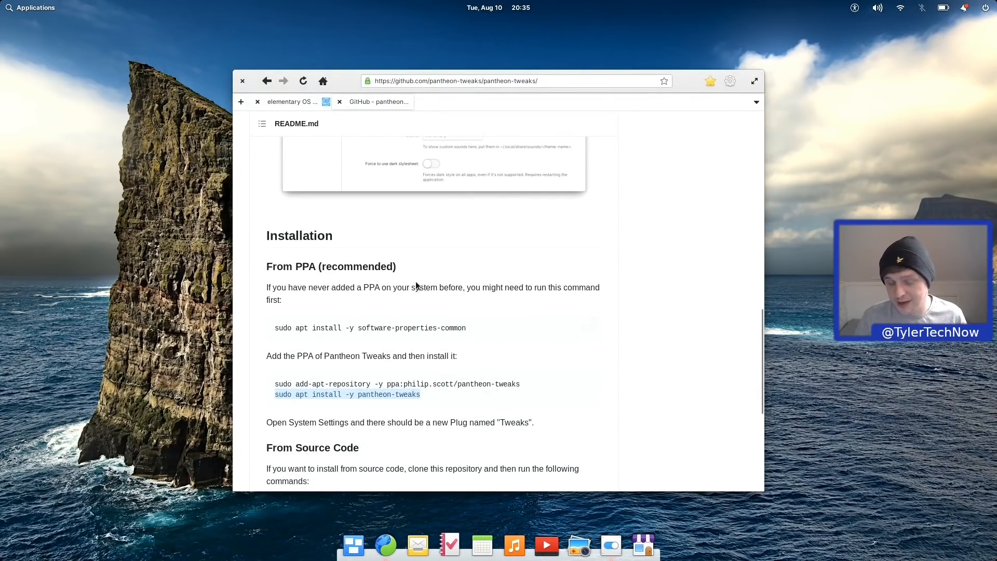
left_click(611, 547)
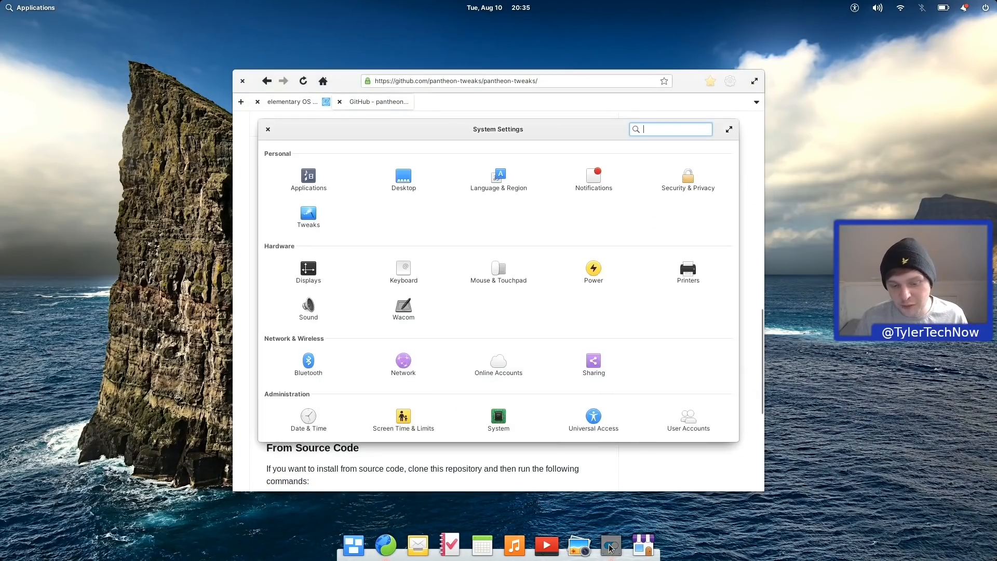
left_click(312, 216)
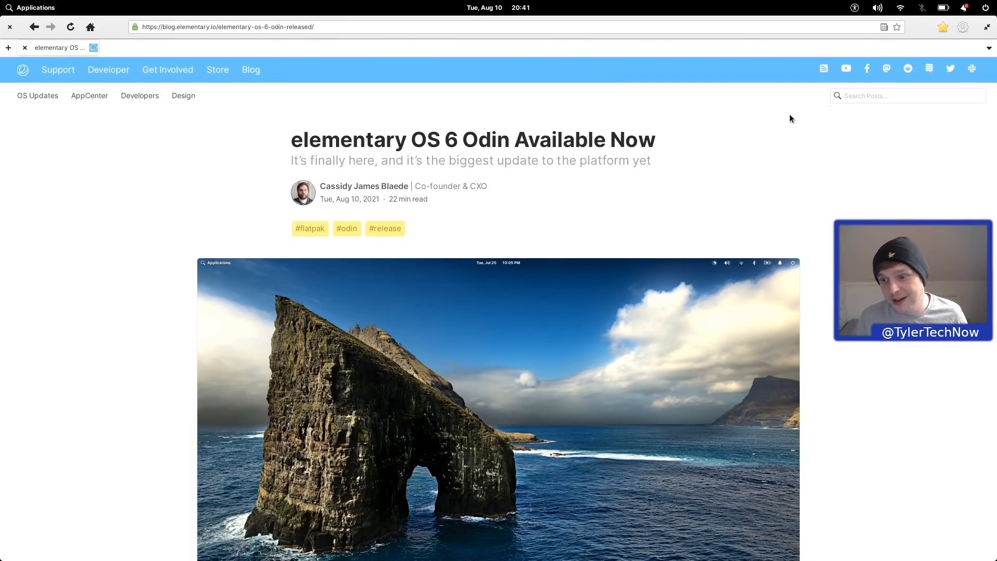
scroll(790, 115, "down", 3)
scroll(789, 115, "up", 3)
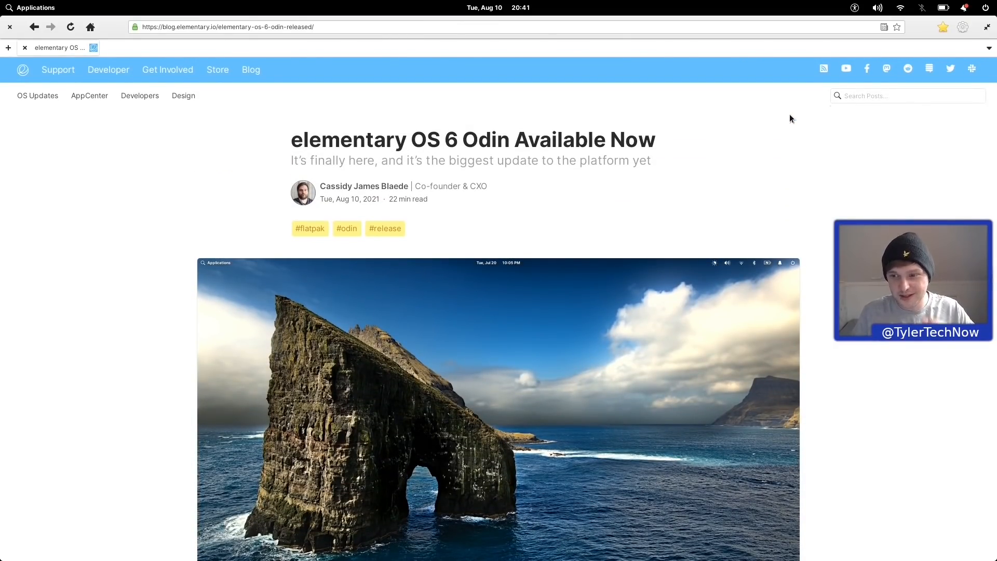
key("super+Right")
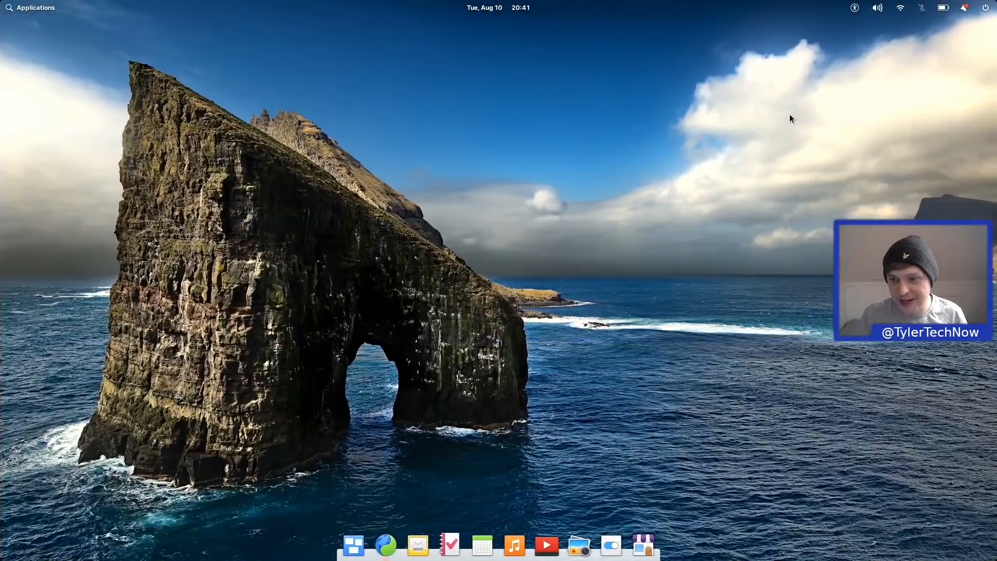
key("super+Left")
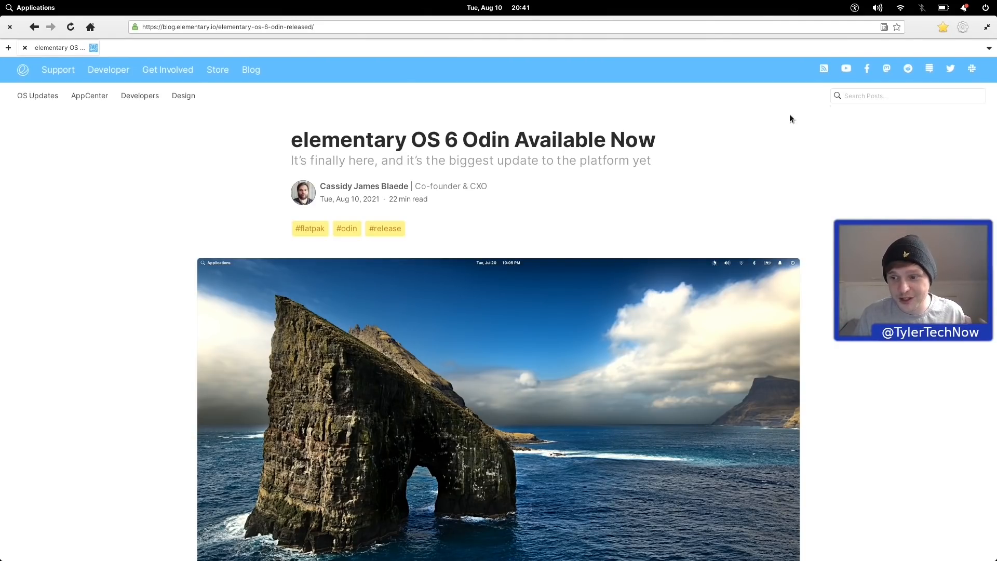
key("super+Right")
key("super+Left")
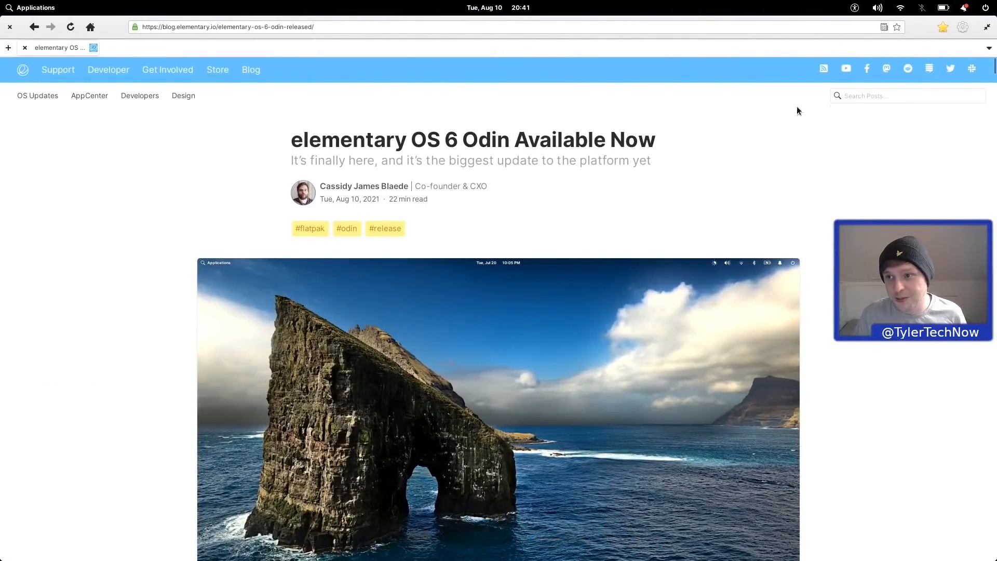
Step: Swipe away both Terminal "Process completed" notifications from the notification center and close it
left_click(964, 8)
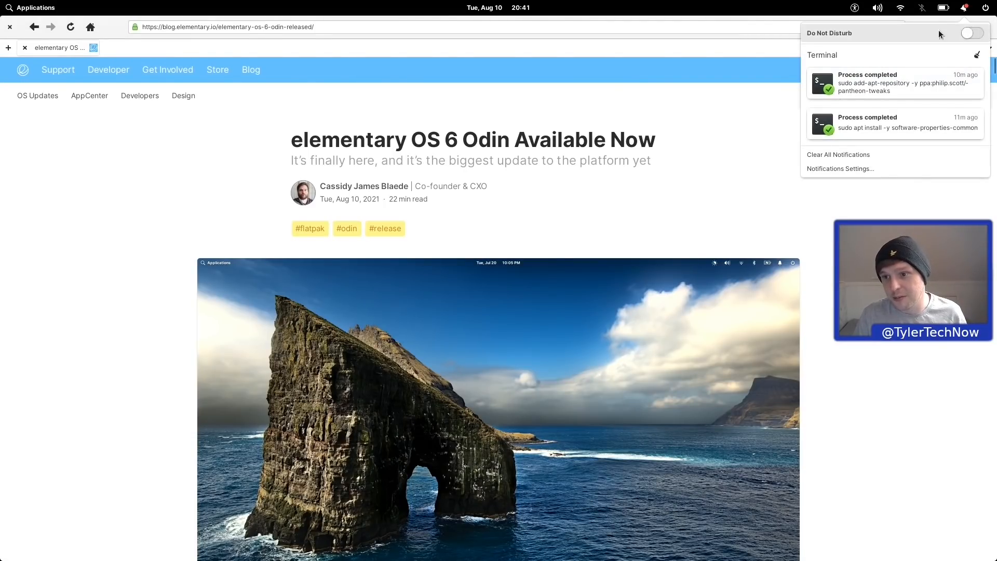
scroll(951, 87, "right", 5)
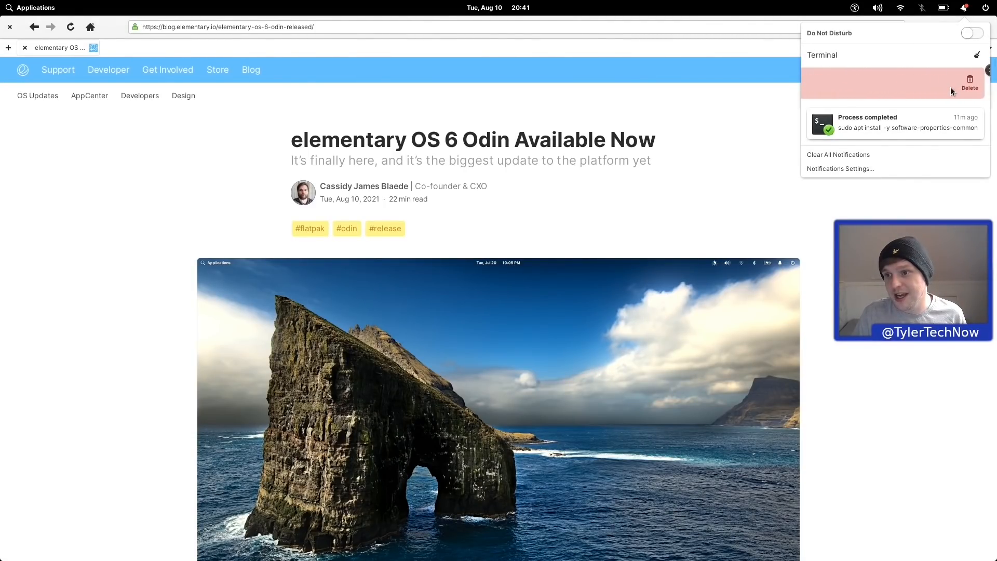
scroll(961, 85, "right", 5)
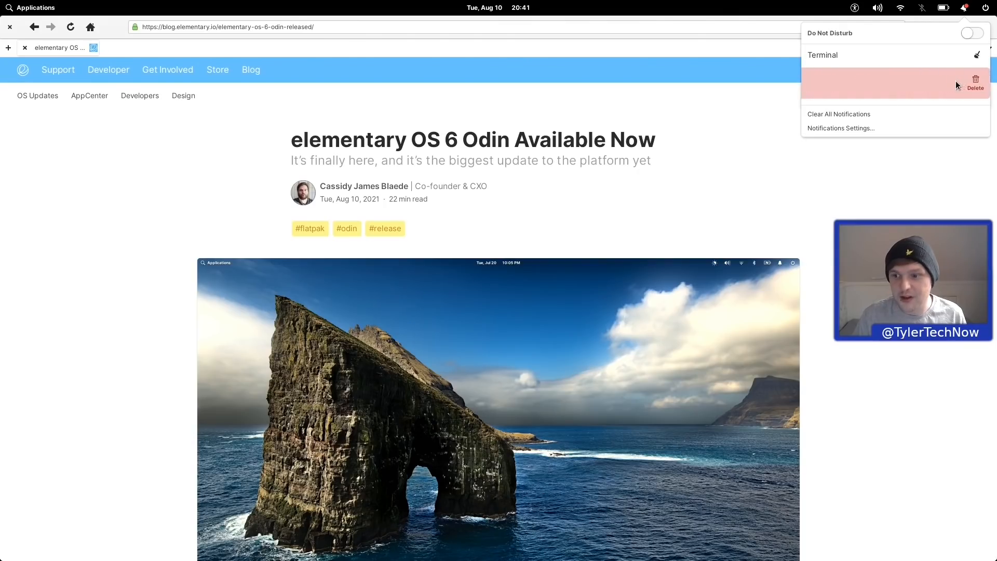
left_click(755, 153)
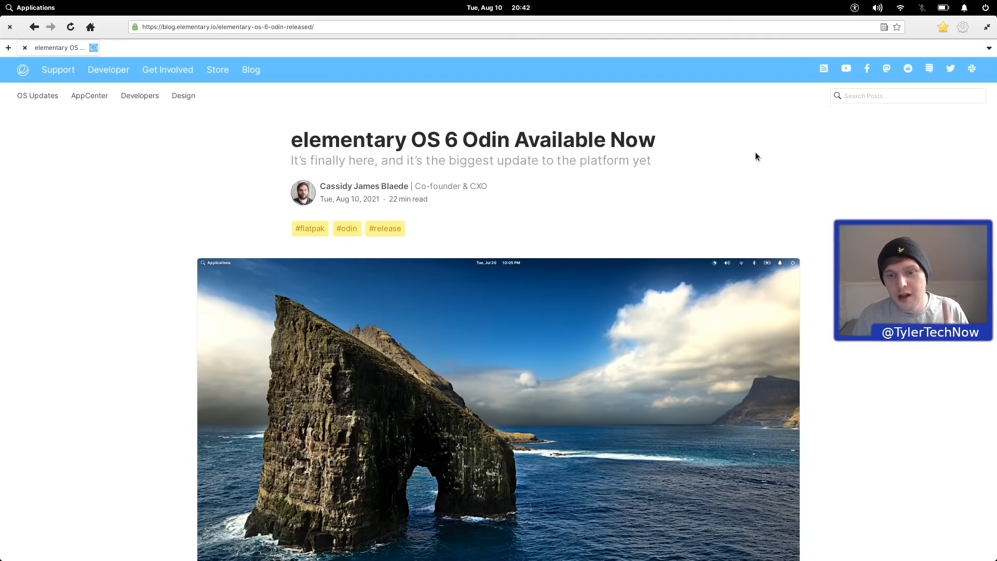
Step: Scroll the Odin release post down to the Calendar paragraph and Camera screenshot
scroll(755, 153, "down", 10)
scroll(755, 153, "down", 15)
scroll(755, 156, "down", 15)
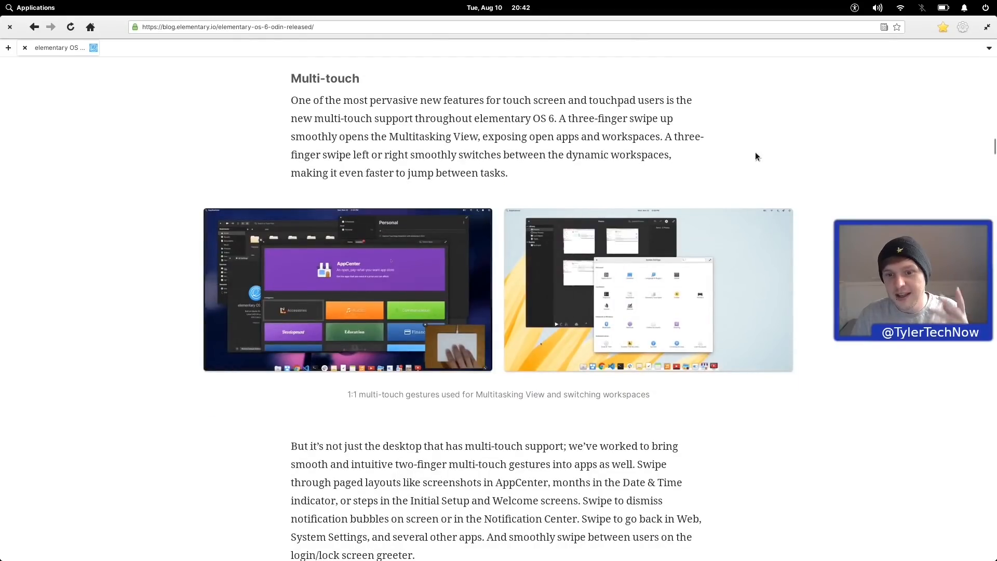
scroll(755, 153, "down", 15)
scroll(734, 262, "down", 15)
scroll(734, 263, "down", 3)
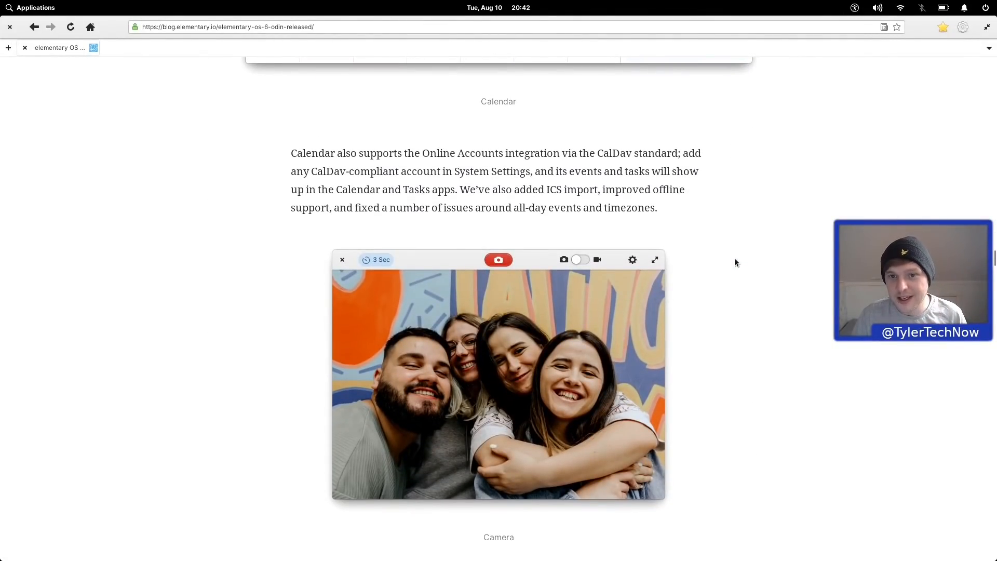